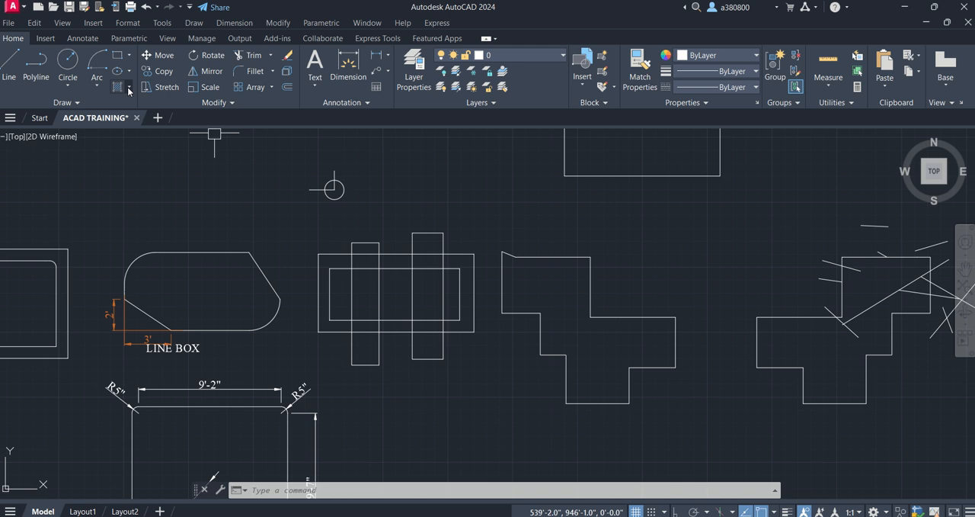
left_click(131, 86)
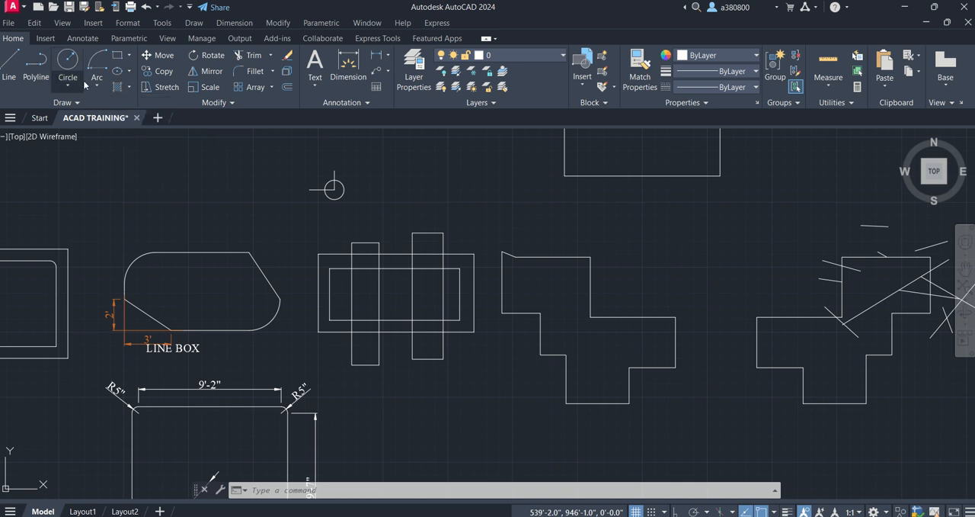
left_click(97, 82)
left_click(96, 83)
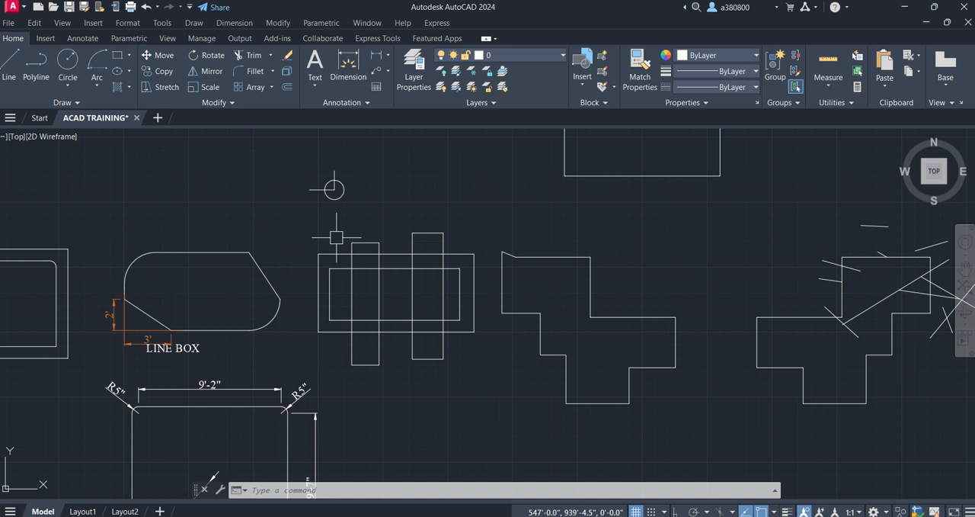
scroll(404, 217, "down", 4)
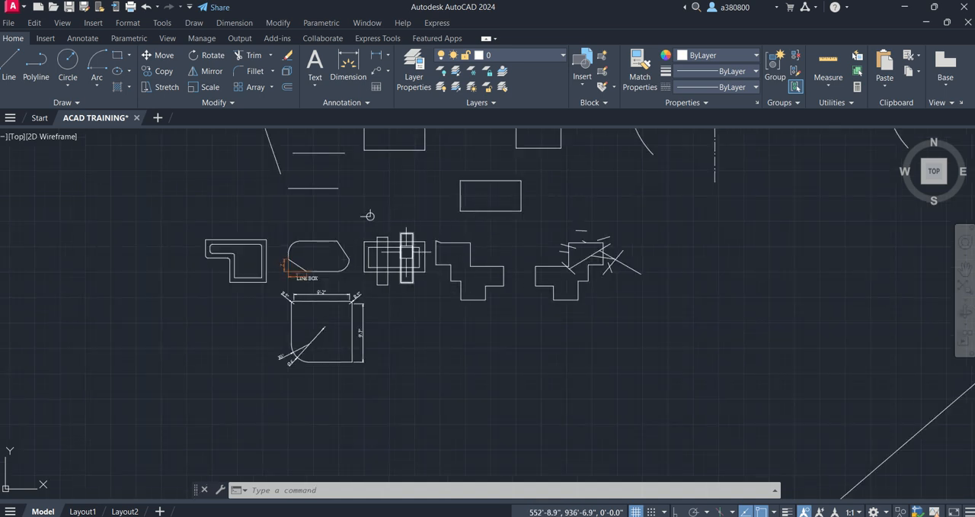
scroll(369, 216, "up", 6)
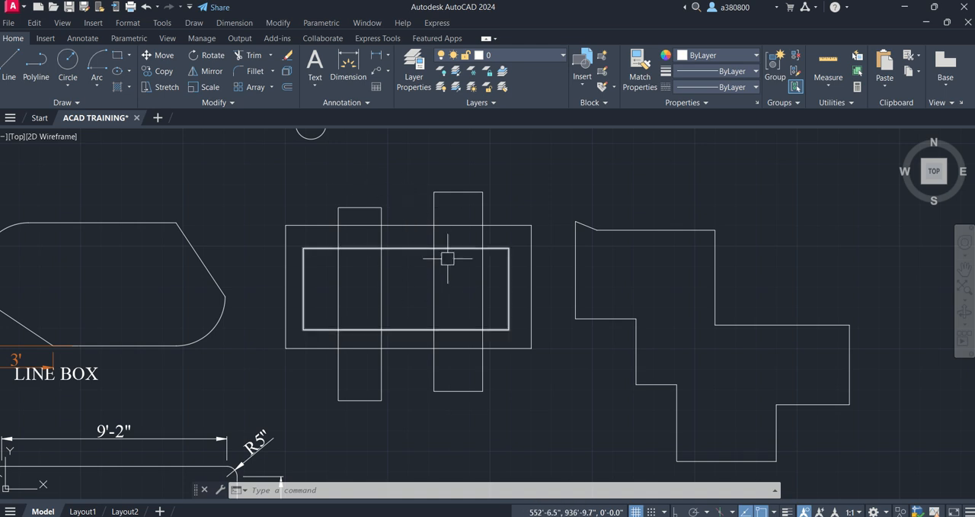
scroll(457, 219, "up", 5)
scroll(389, 236, "down", 2)
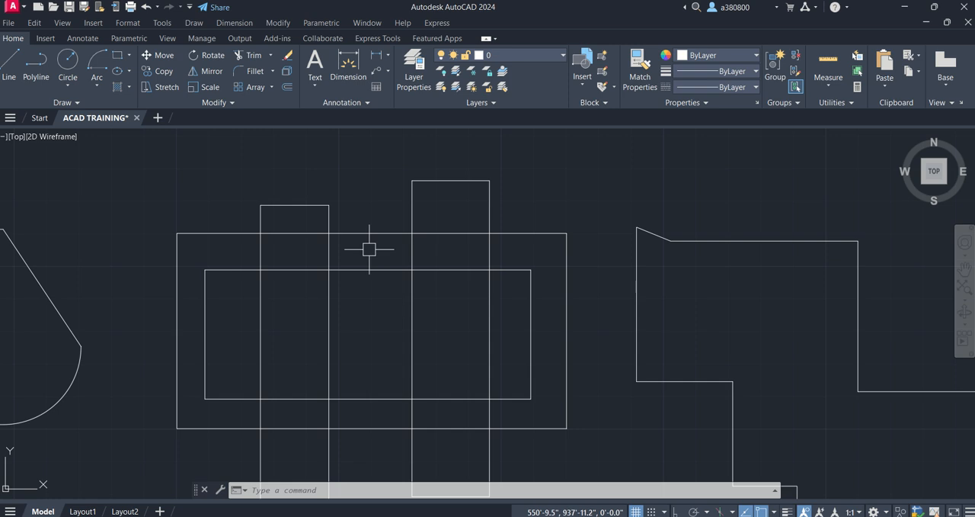
scroll(369, 250, "down", 2)
middle_click(365, 257)
middle_click(366, 257)
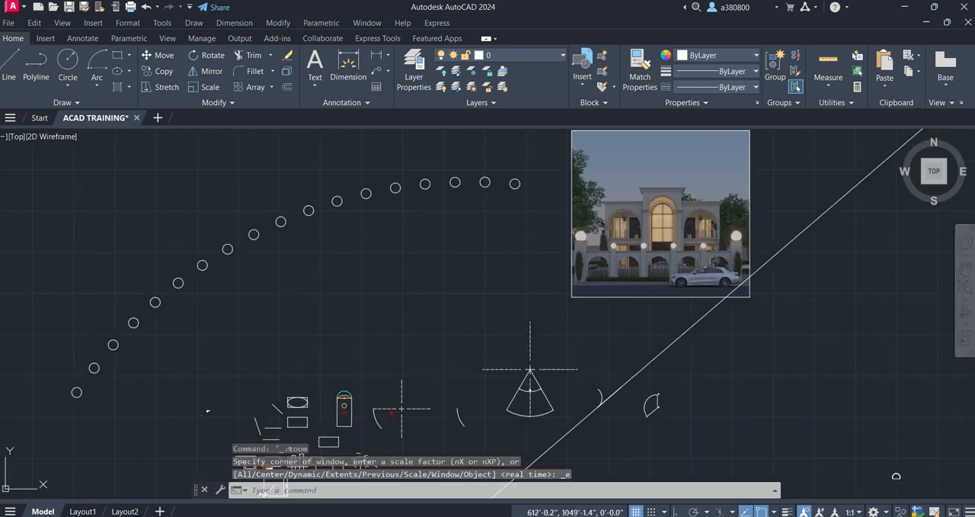
scroll(423, 328, "up", 2)
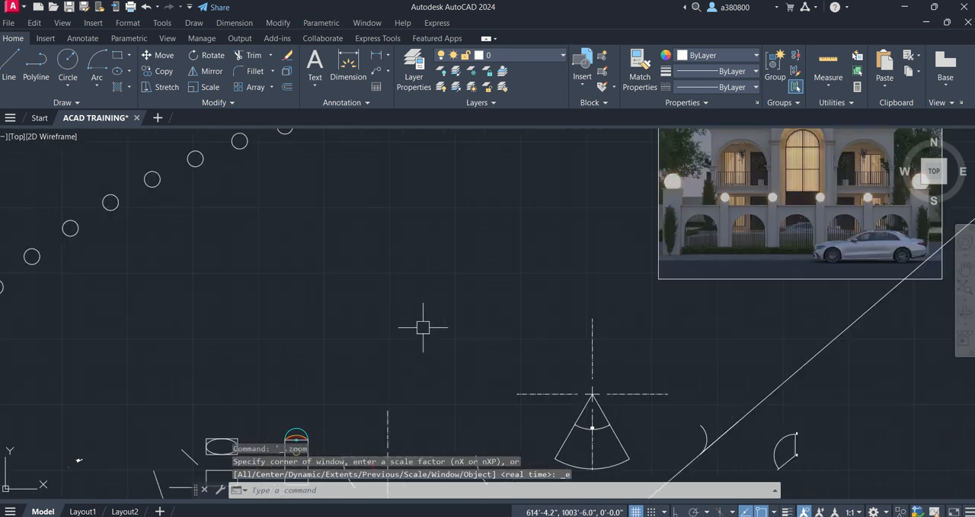
middle_click_drag(375, 304, 442, 98)
scroll(258, 345, "up", 10)
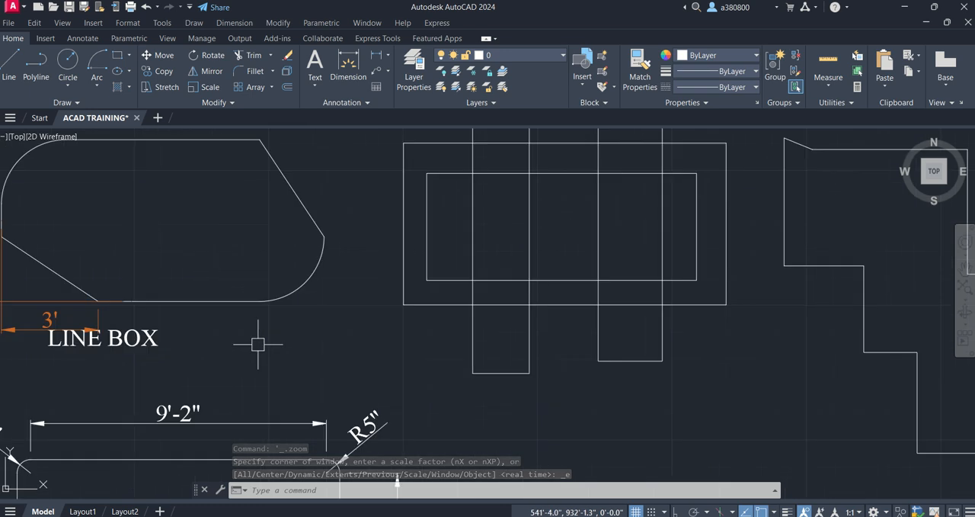
mouse_move(425, 241)
middle_mouse_down()
mouse_move(340, 300)
mouse_move(320, 280)
middle_mouse_up()
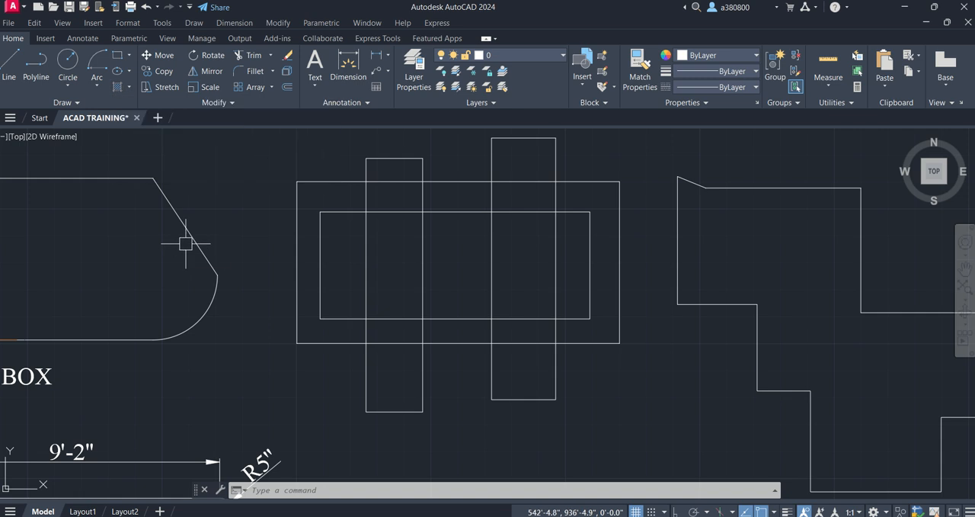
- Browse the hatch patterns and try a SOLID hatch with Pick Points inside the overlap of the left upright and inner rectangles
type("H")
key("Return")
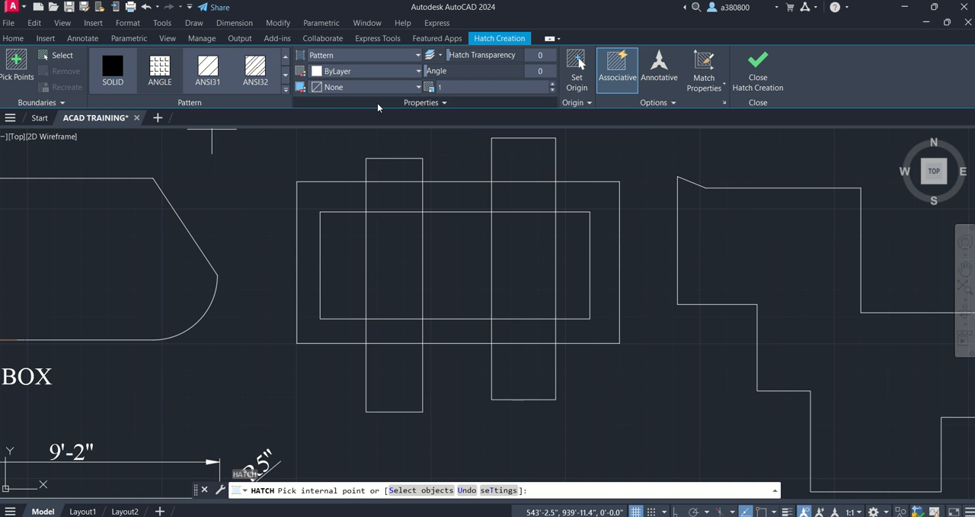
left_click(114, 68)
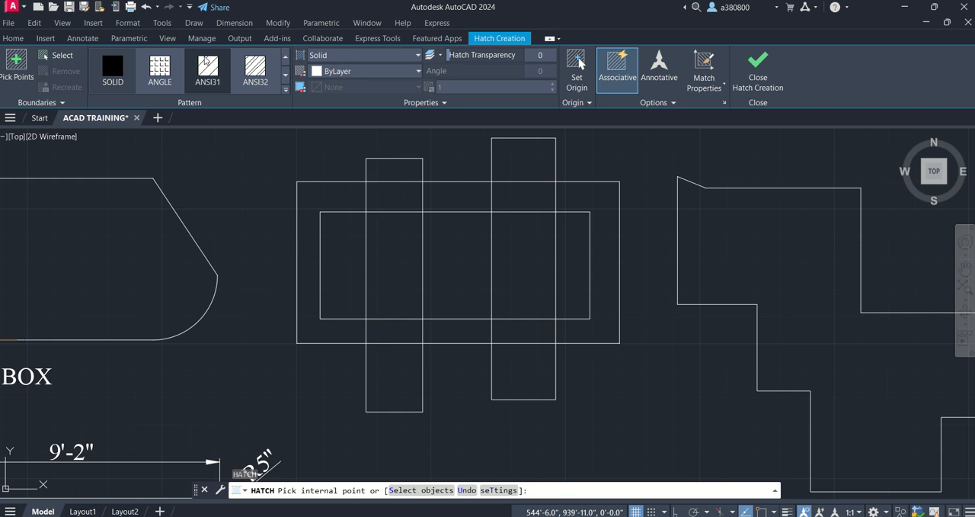
left_click(286, 90)
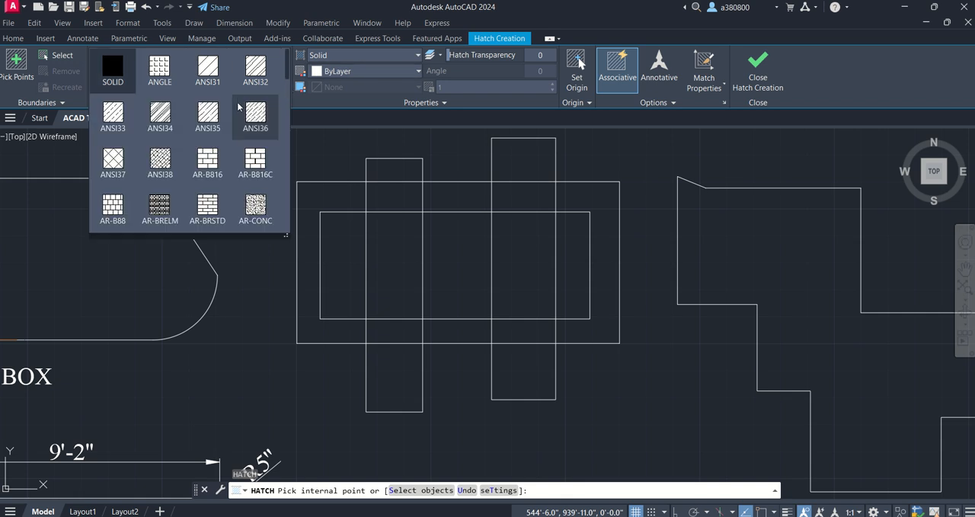
scroll(232, 112, "down", 5)
scroll(232, 114, "up", 6)
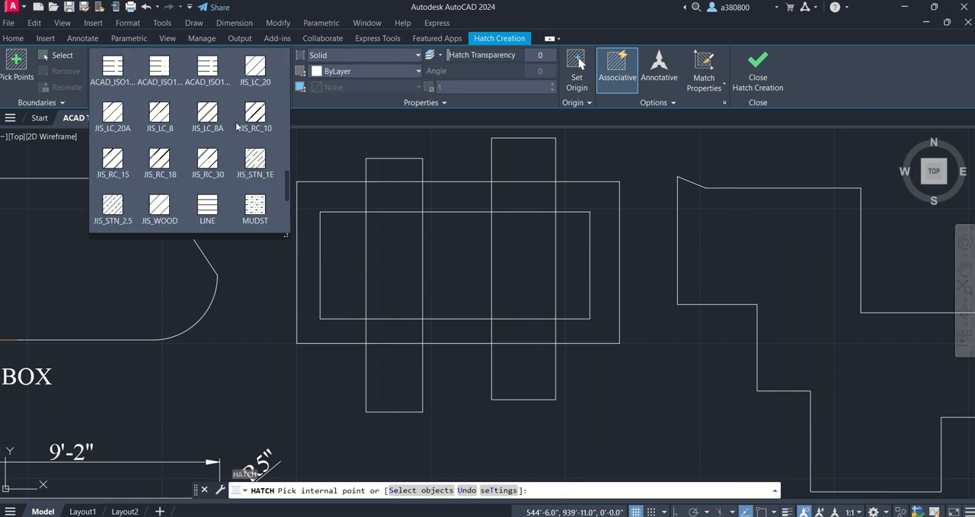
scroll(241, 114, "up", 1)
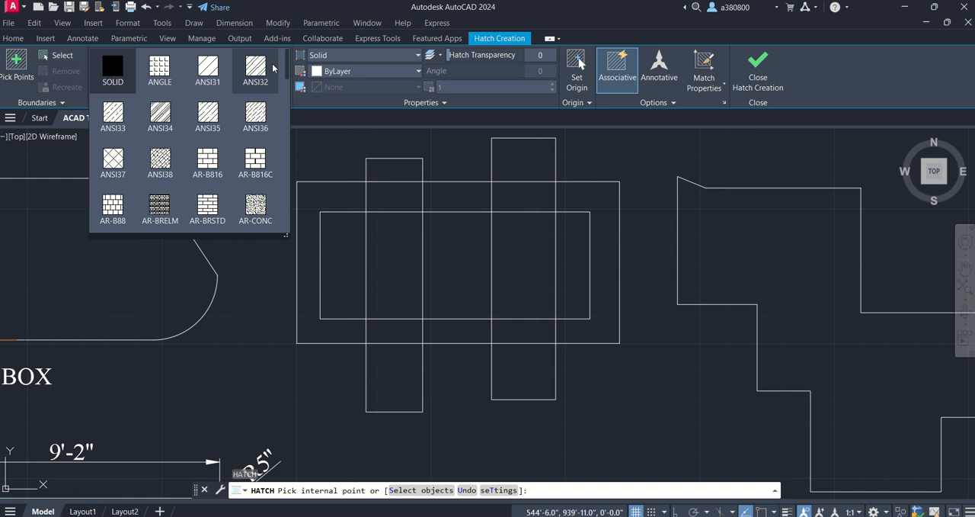
left_click(131, 77)
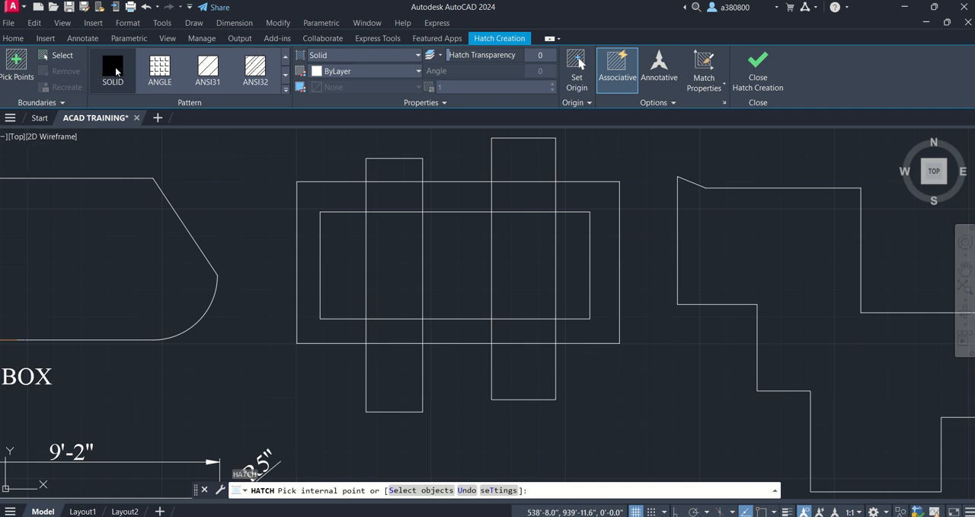
left_click(18, 80)
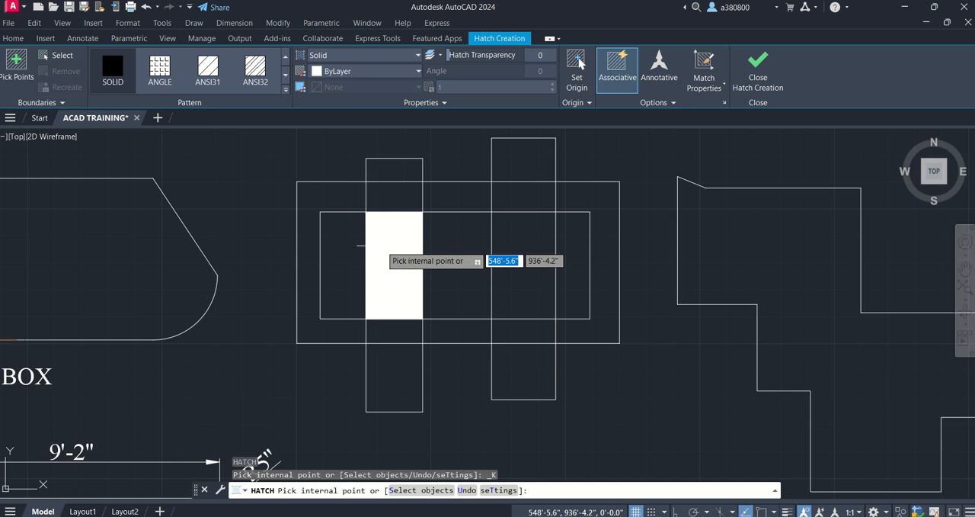
key("Escape")
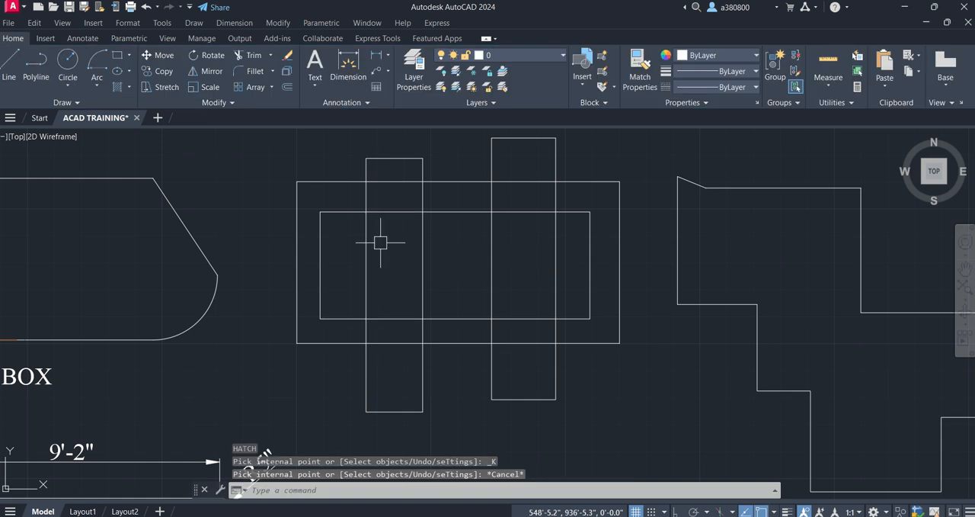
- Draw a nearly square closed rectangle above the overlapping rectangles, beside the small circle, using the Rectangle command
scroll(298, 301, "down", 2)
middle_click_drag(278, 201, 282, 220)
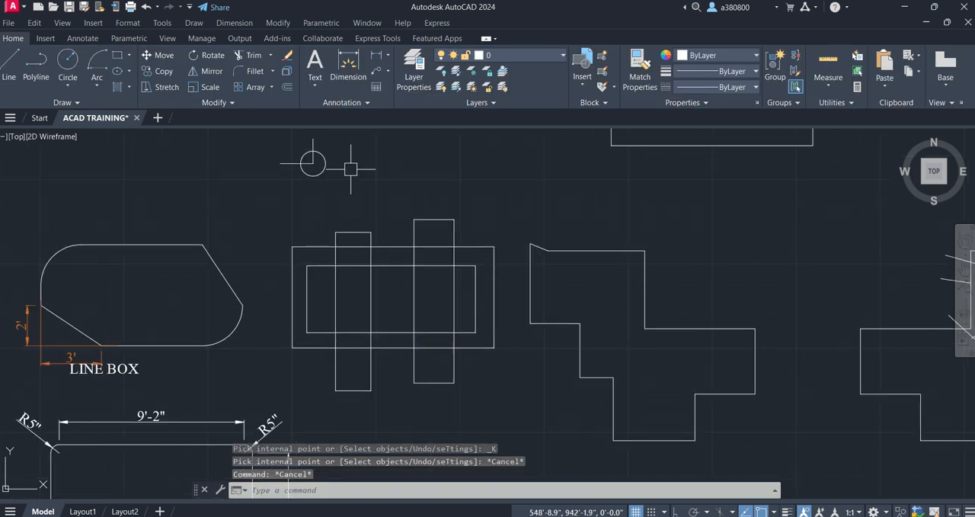
scroll(351, 165, "up", 4)
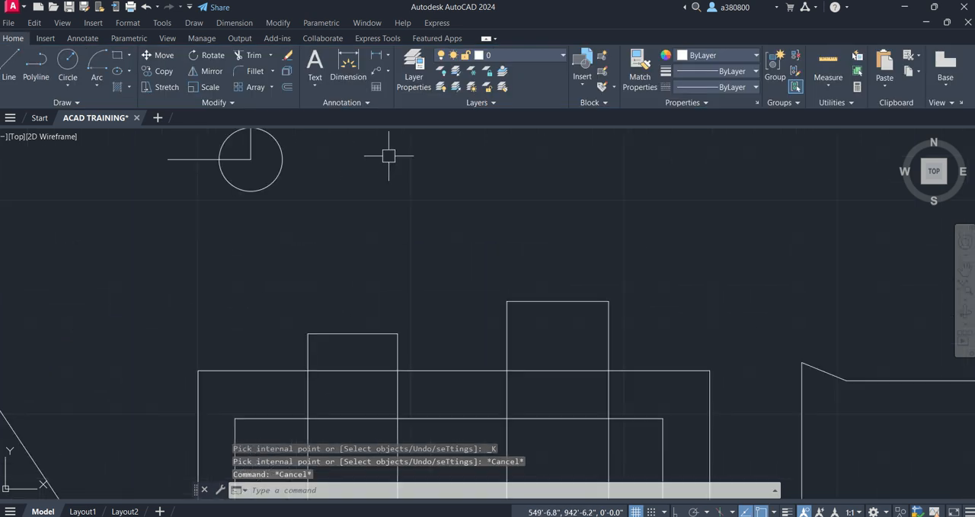
left_click(117, 55)
left_click(380, 161)
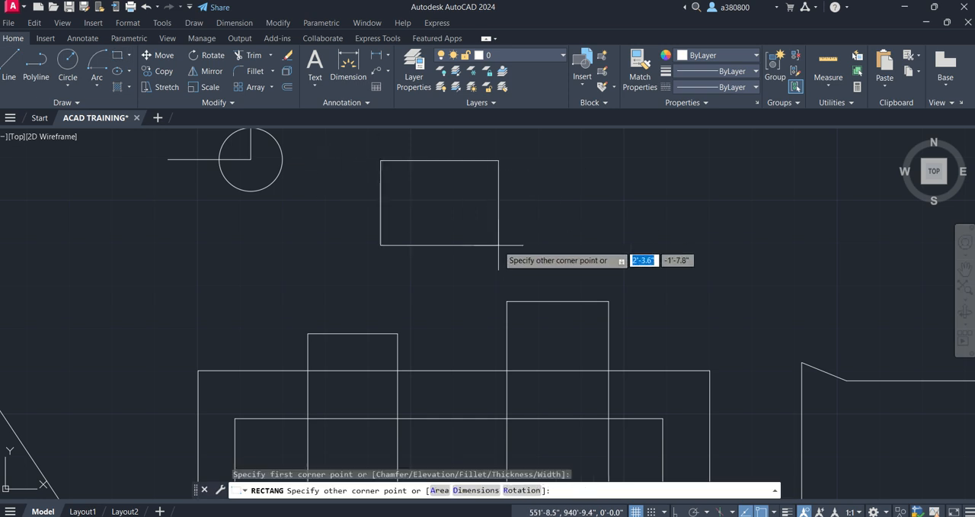
left_click(475, 250)
key("Escape")
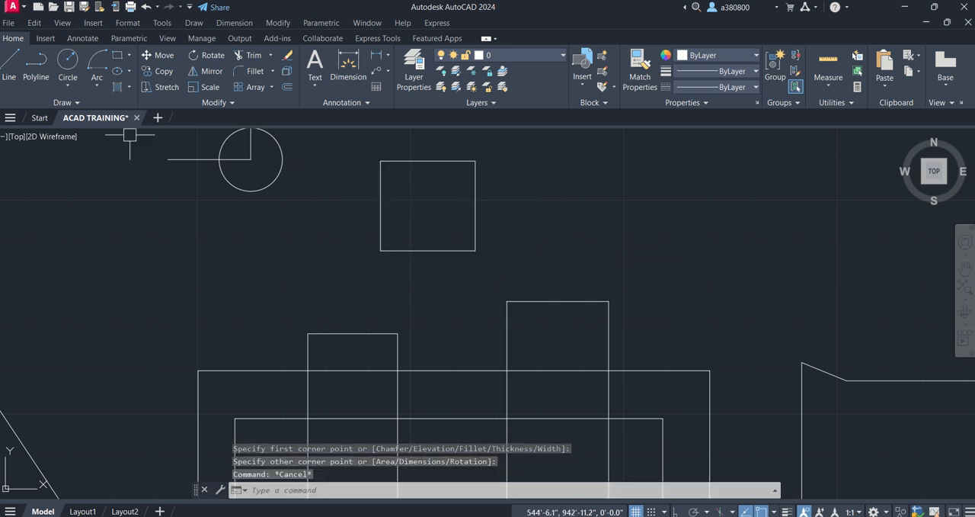
- With the Line command and Ortho on, draw a second box's left side about 1'-8" high, top side about 2'-6" long and right side
left_click(12, 74)
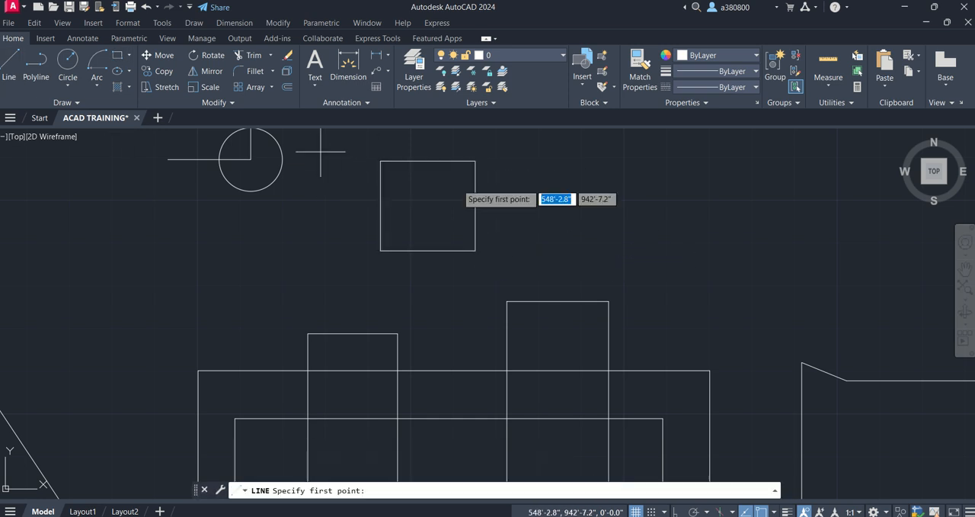
left_click(555, 246)
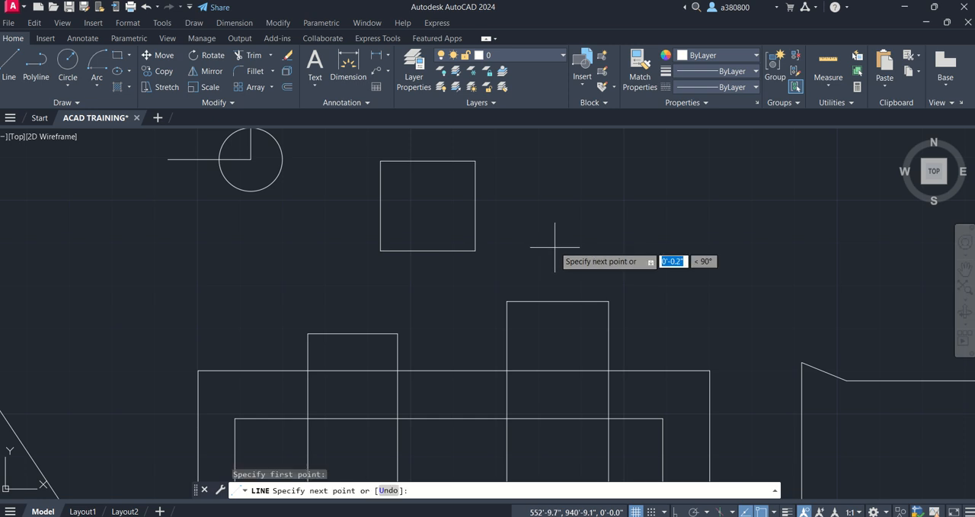
key("F8")
left_click(555, 162)
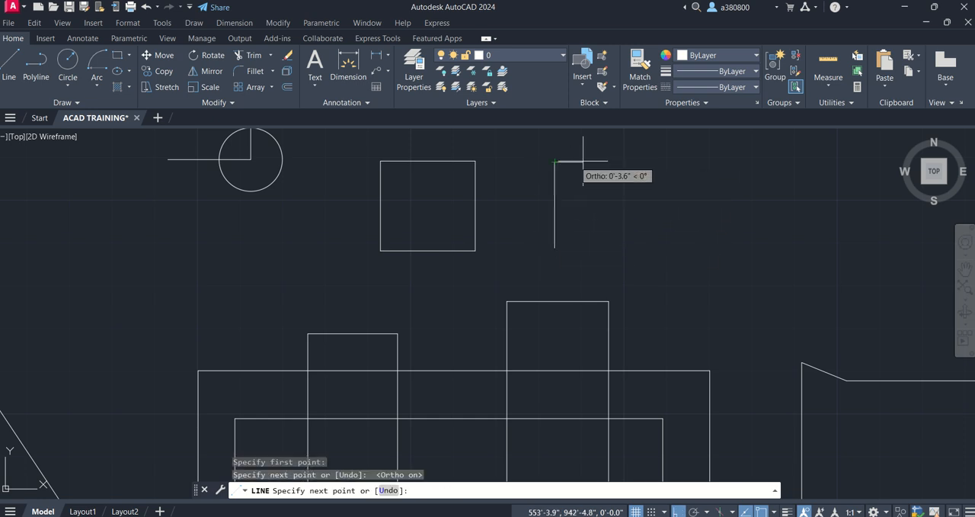
left_click(684, 162)
left_click(662, 252)
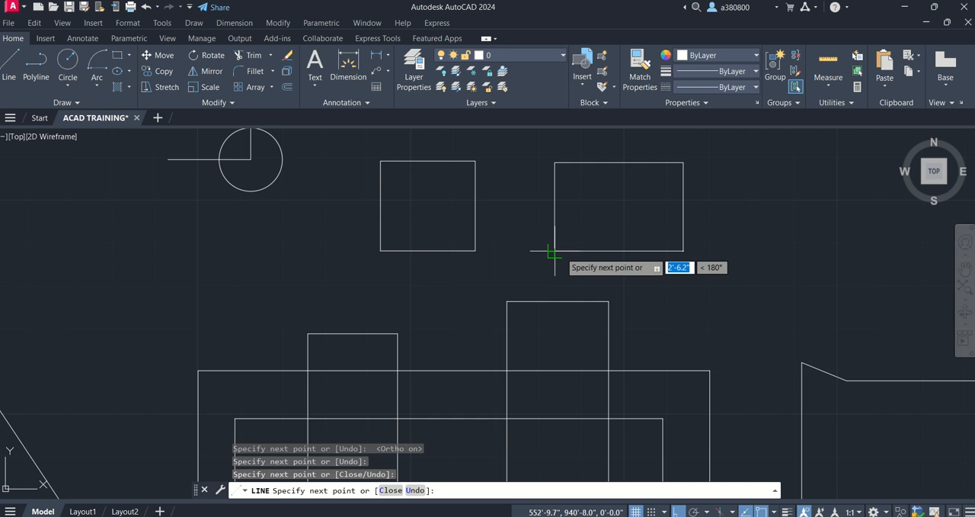
- Draw the box's bottom side and a vertical segment about 0.8" long, stopping just short of the left side to leave a tiny gap
scroll(541, 255, "up", 4)
scroll(480, 217, "up", 2)
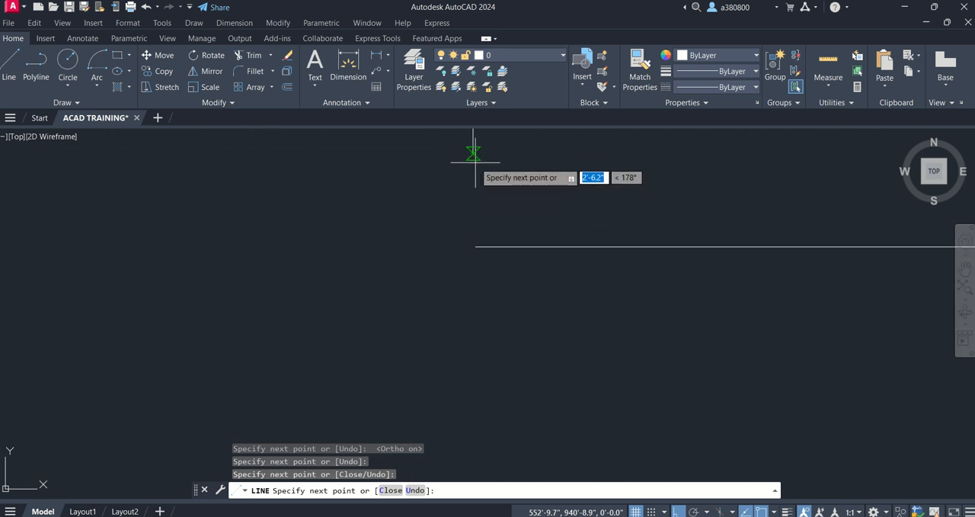
left_click(479, 240)
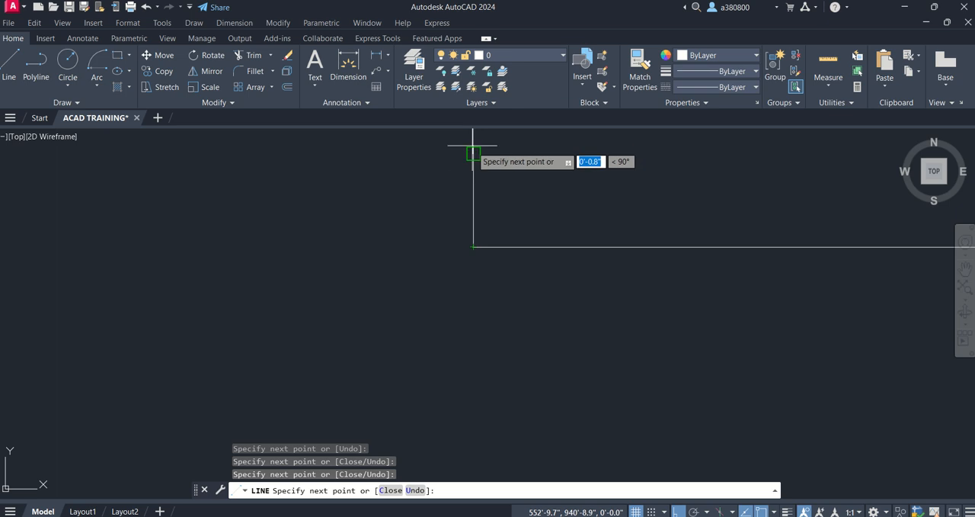
scroll(468, 134, "up", 5)
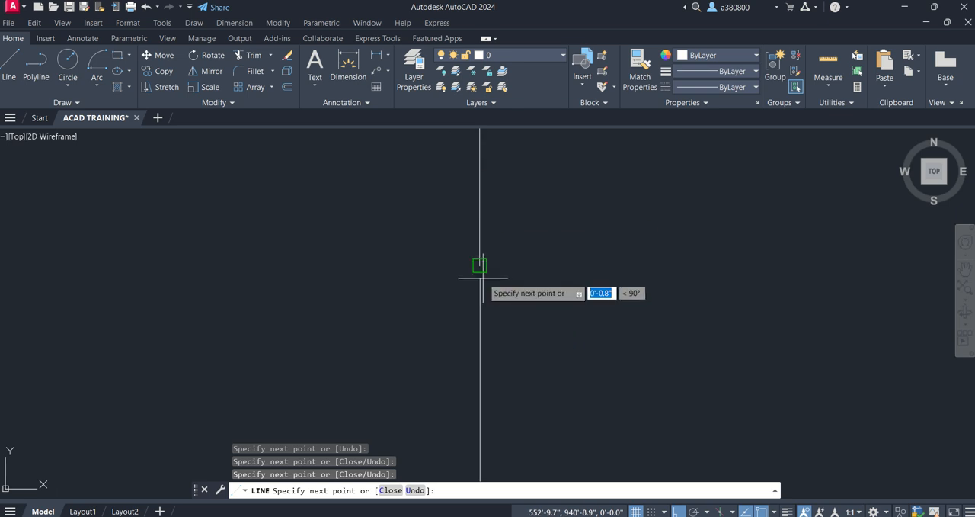
scroll(484, 277, "up", 5)
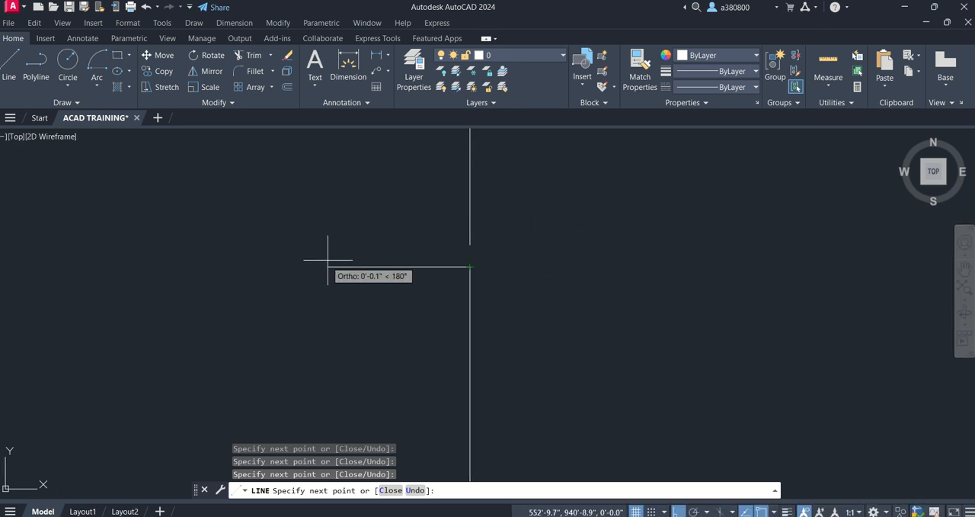
key("Escape")
- Examine the left side of the line-drawn box for the gap and compare it with the closed rectangle
scroll(389, 229, "down", 8)
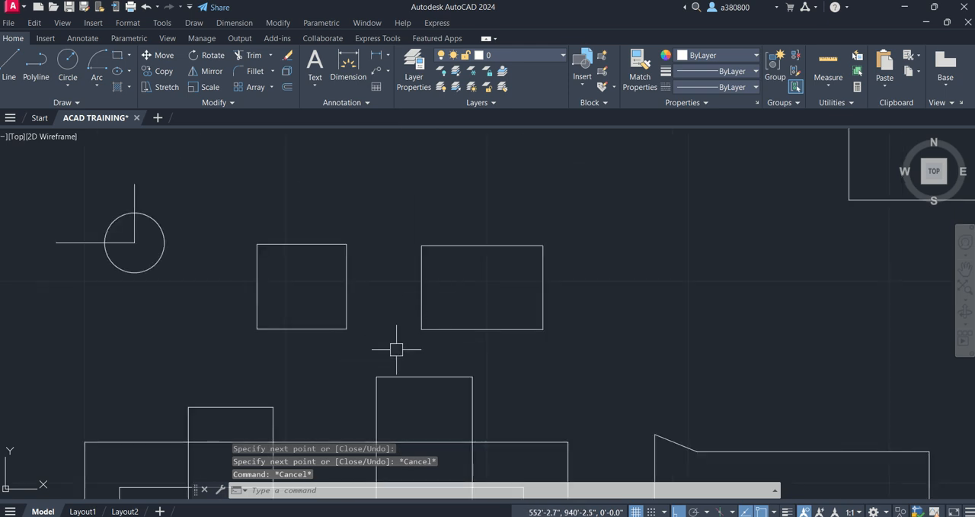
scroll(427, 323, "up", 6)
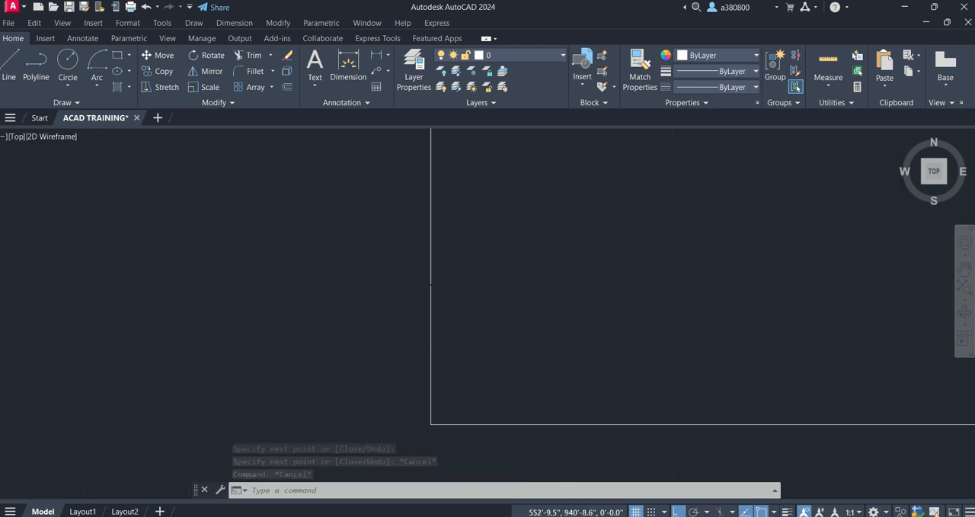
scroll(455, 261, "up", 5)
scroll(432, 238, "up", 7)
scroll(431, 237, "down", 10)
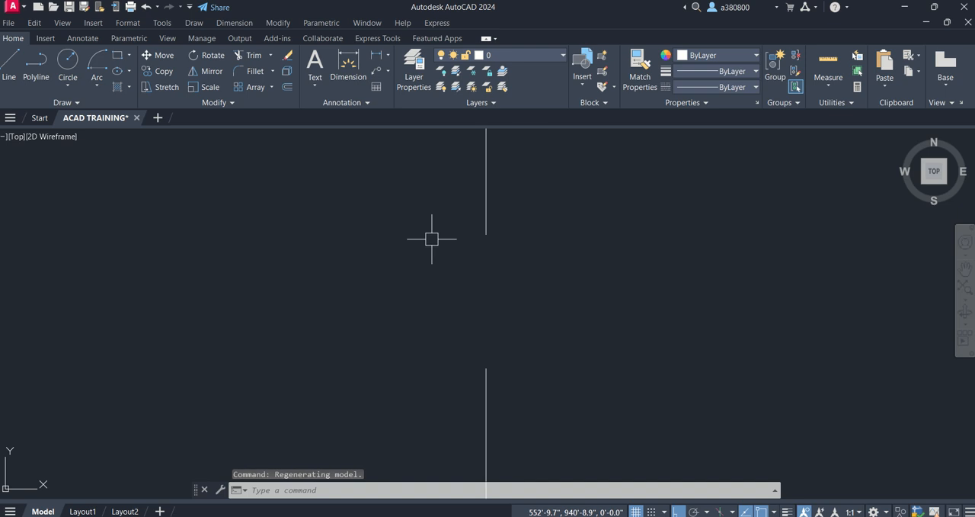
scroll(479, 253, "down", 8)
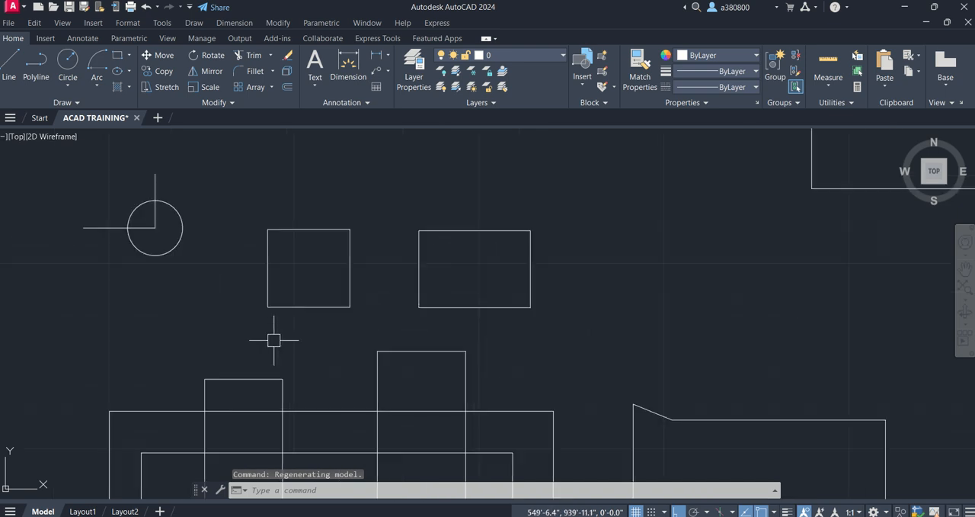
scroll(287, 285, "up", 2)
scroll(266, 288, "down", 2)
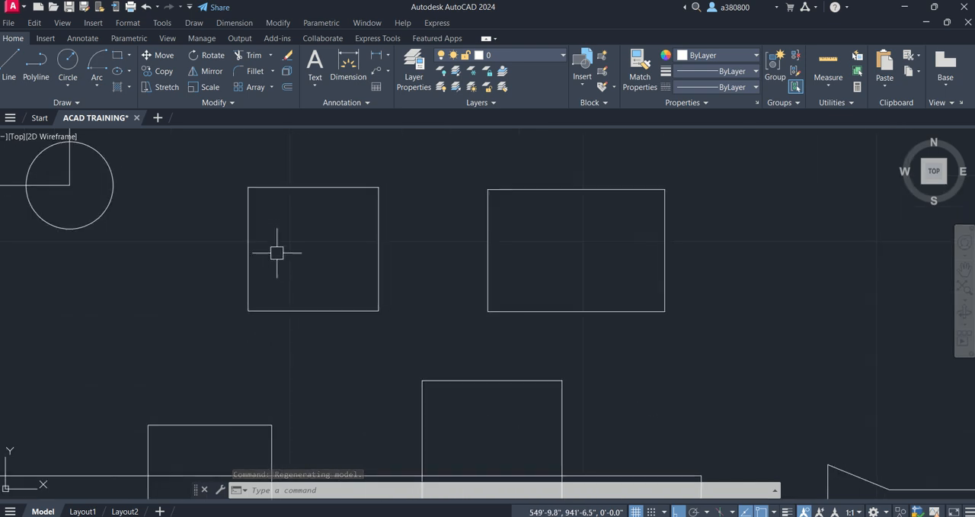
key("Escape")
key("Escape")
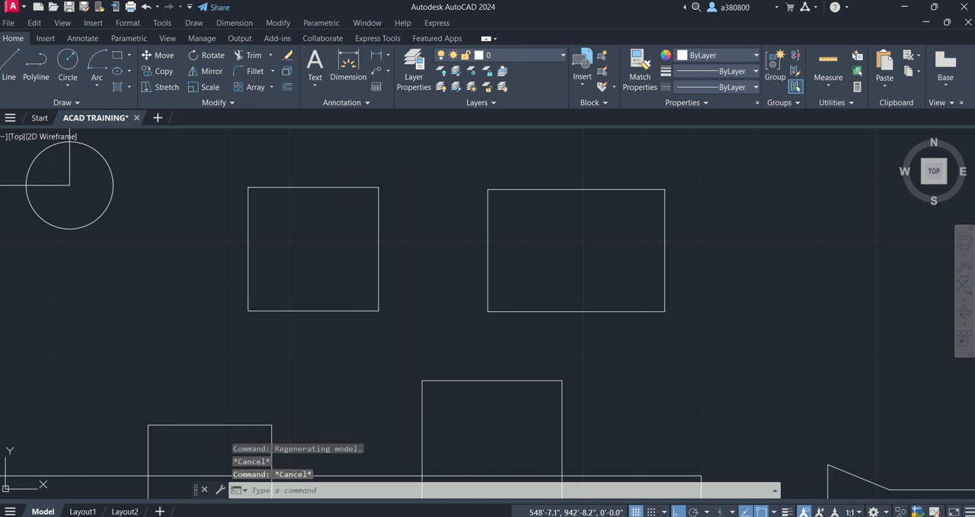
- Hatch the interior of the nearly square closed rectangle with the ANSI31 pattern
type("h")
key("Return")
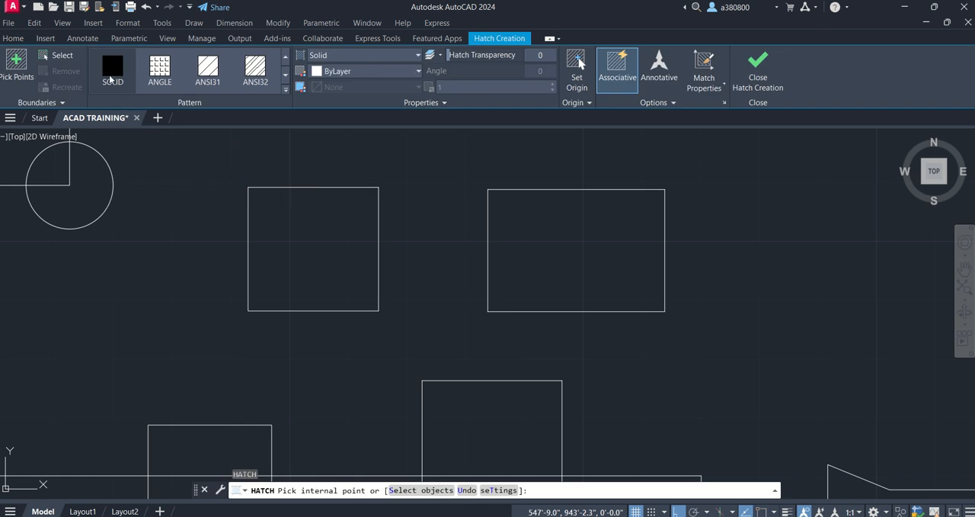
left_click(14, 67)
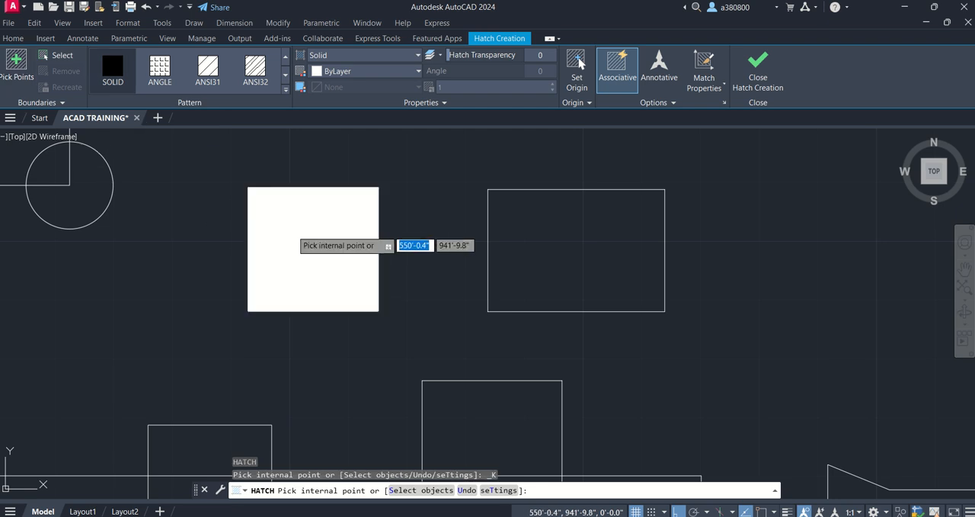
left_click(216, 76)
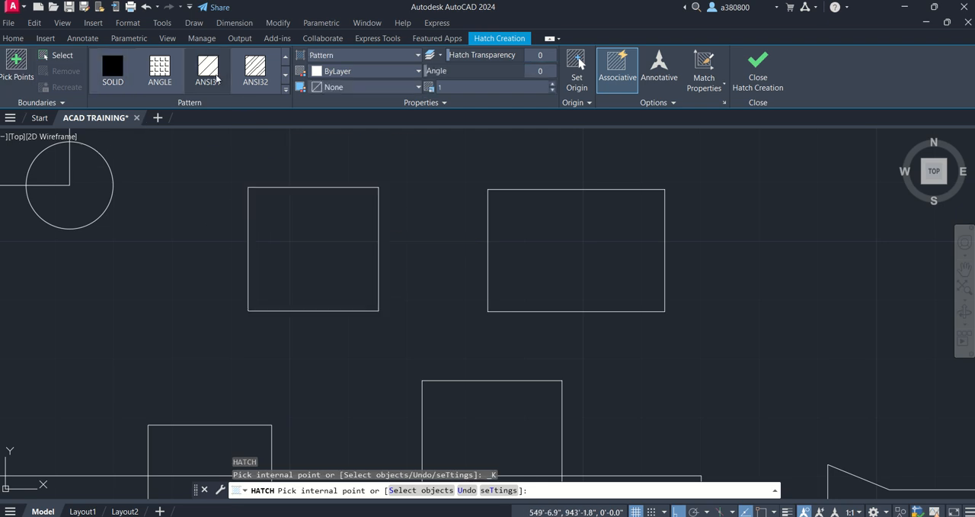
left_click(329, 227)
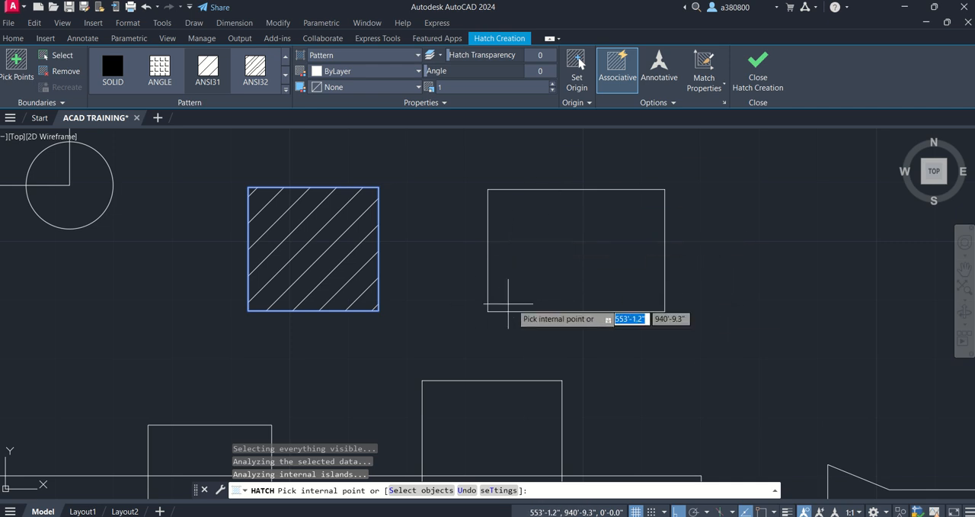
key("Escape")
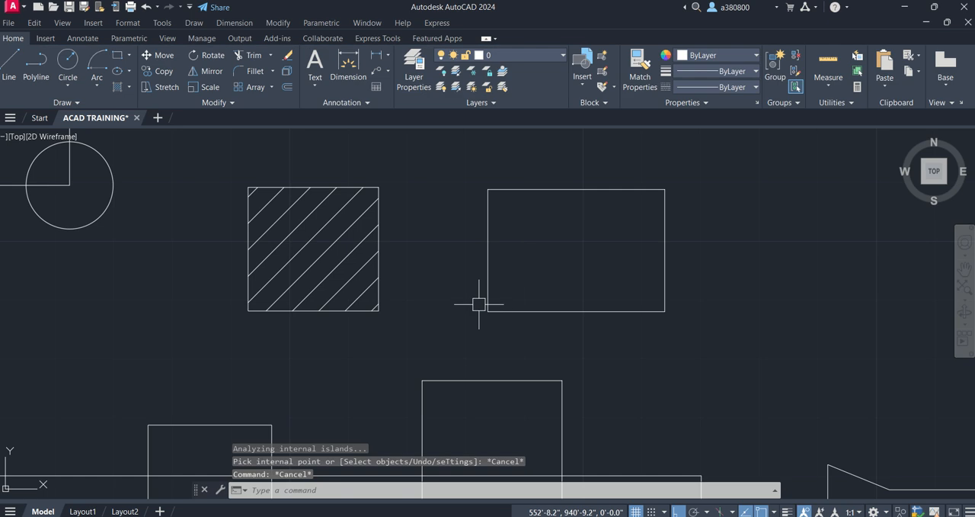
- Join the two collinear segments of the line-drawn box's left side with the Join command, closing the gap
scroll(479, 301, "up", 5)
scroll(522, 332, "down", 2)
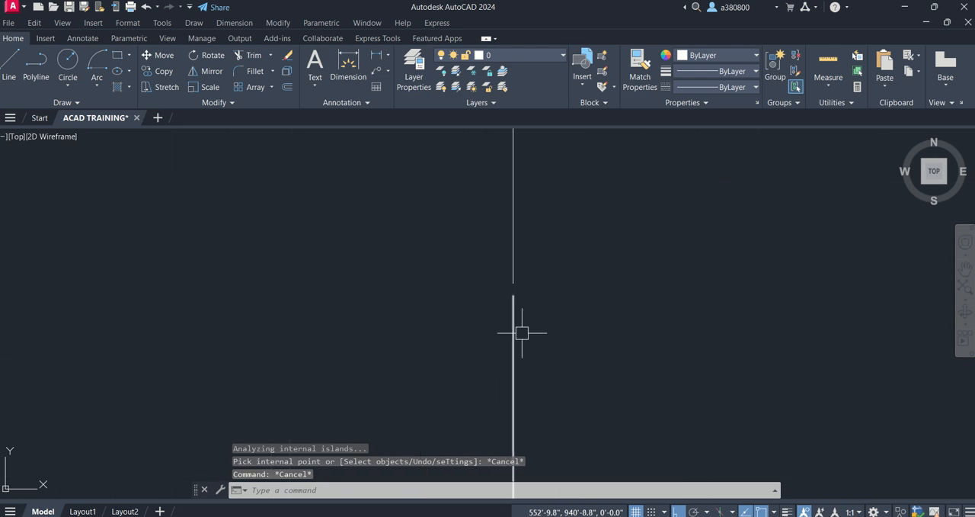
scroll(521, 293, "up", 3)
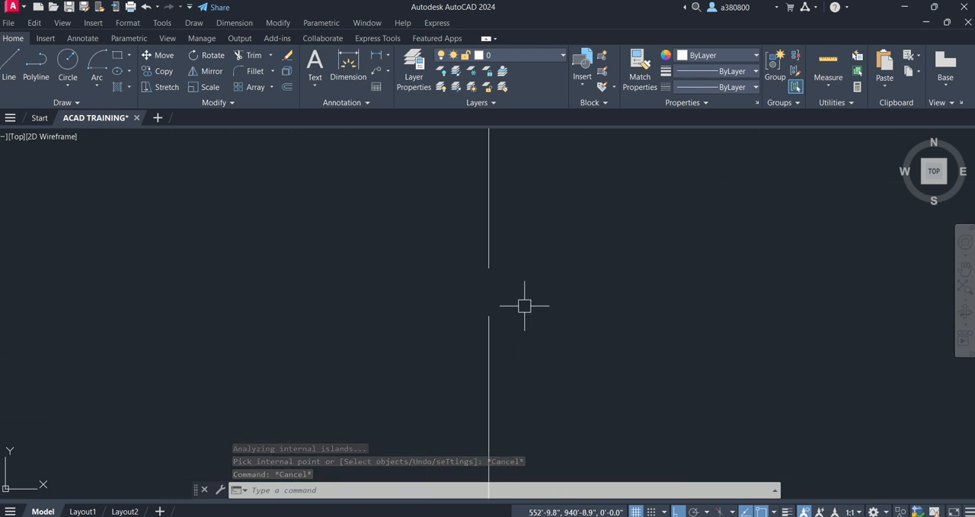
type("JOIN")
key("Return")
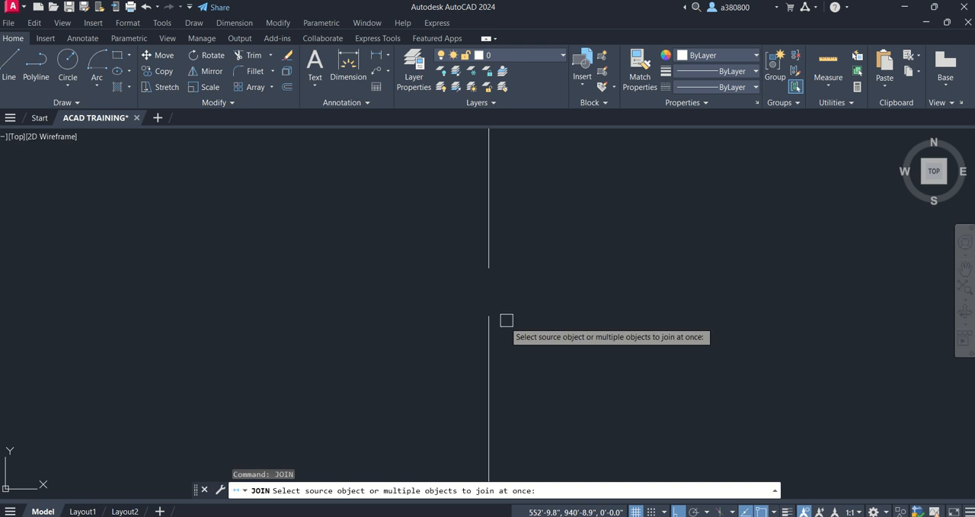
left_click(489, 327)
left_click(489, 251)
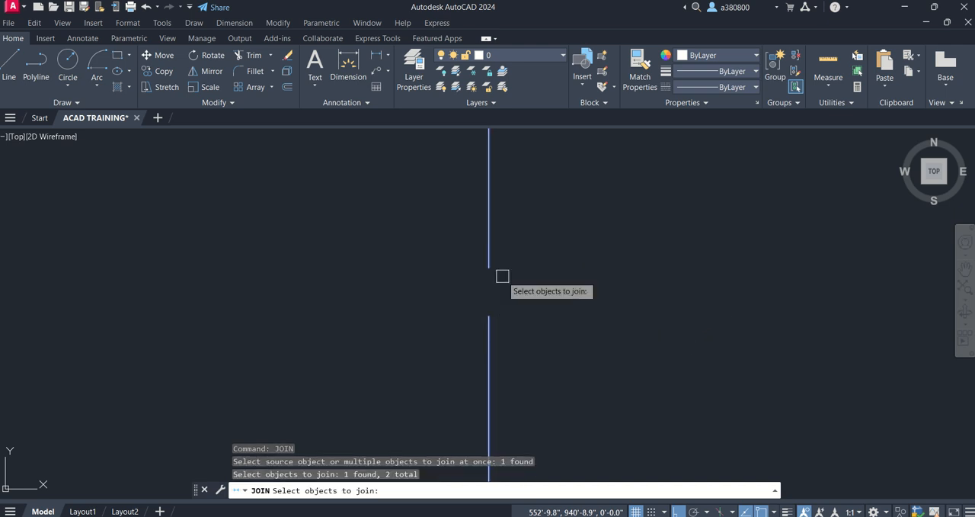
key("Return")
- Preview the ANSI31 hatch inside the line-drawn box to check its boundary, leaving the hatch unapplied
scroll(473, 303, "down", 5)
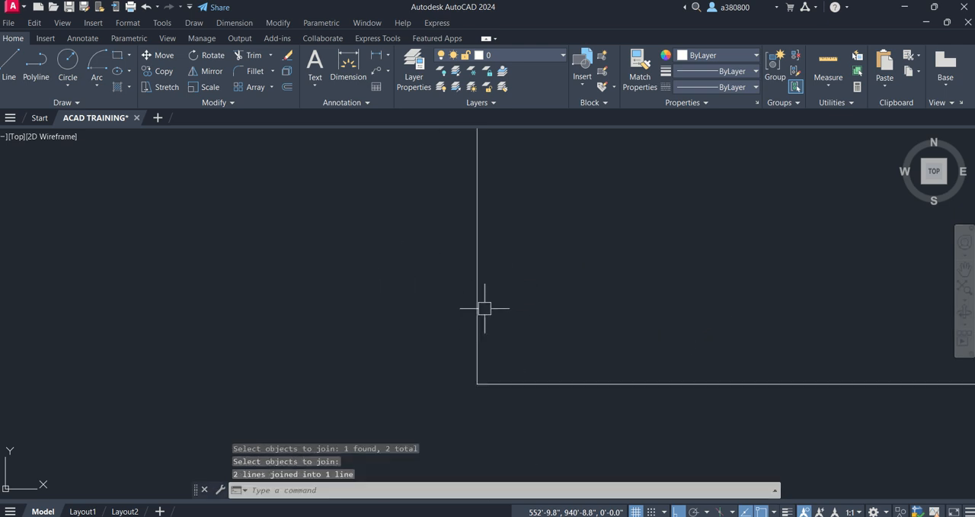
type("H")
key("Return")
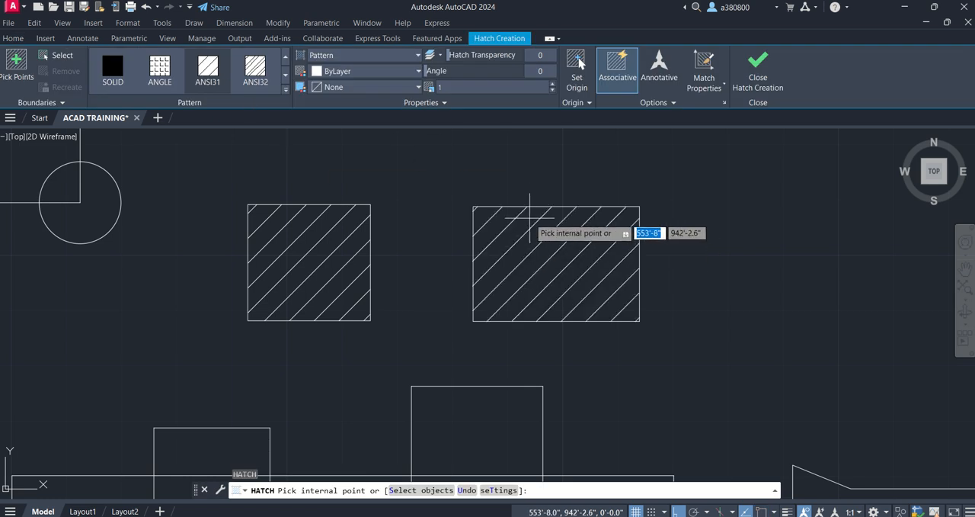
key("Escape")
key("Escape")
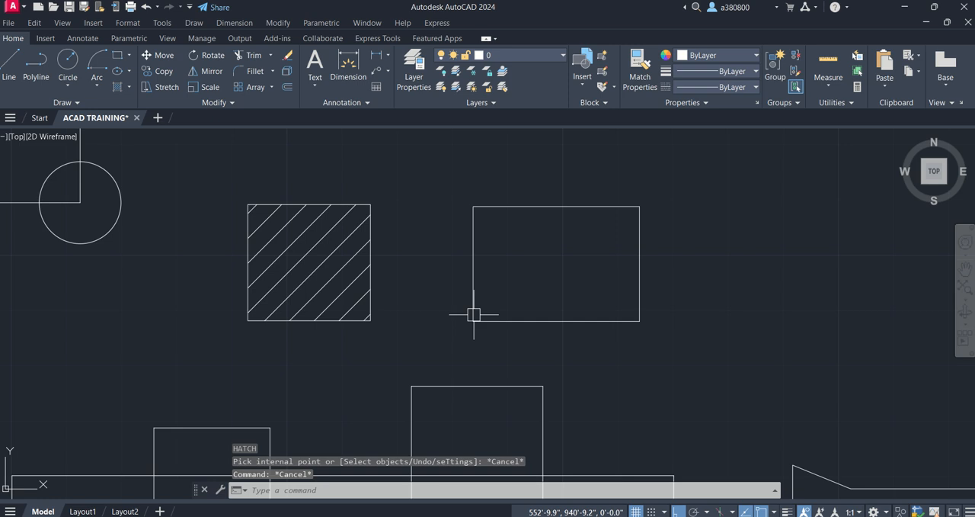
- Undo the last hatch command and delete the ANSI31 hatch from the nearly square rectangle
key("ctrl+z")
left_click(261, 244)
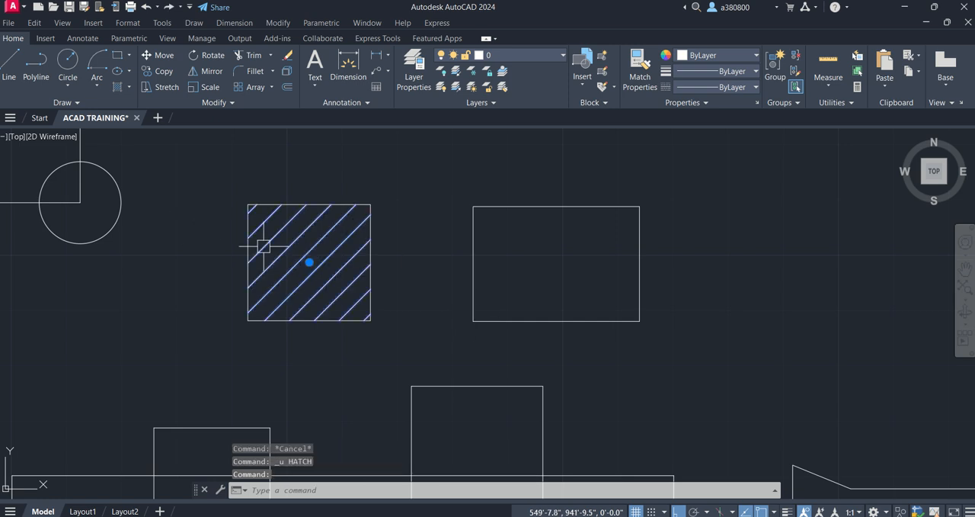
key("Delete")
- Hatch four separate regions of the overlapping rectangles, including the centre and inner left end, and the neighbouring stepped outline with ANSI31
scroll(287, 235, "down", 5)
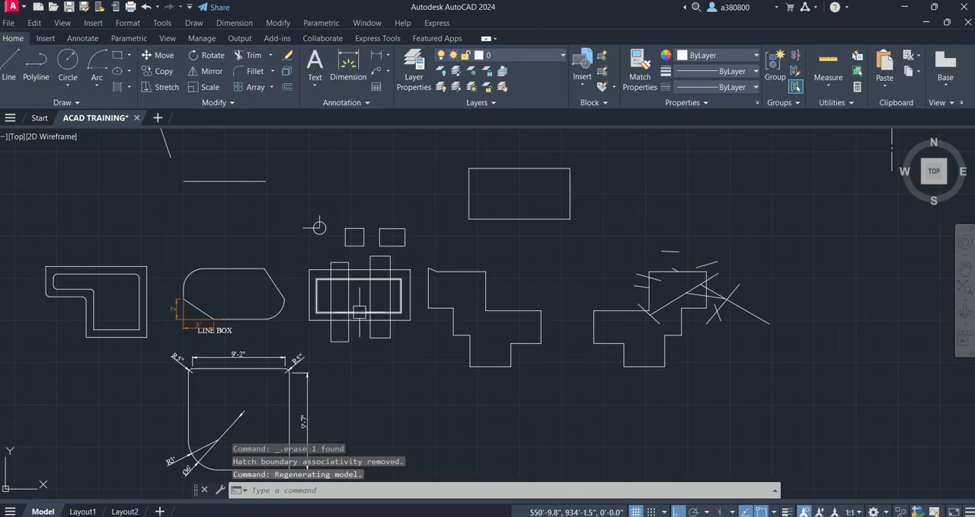
scroll(322, 252, "up", 5)
scroll(340, 182, "up", 2)
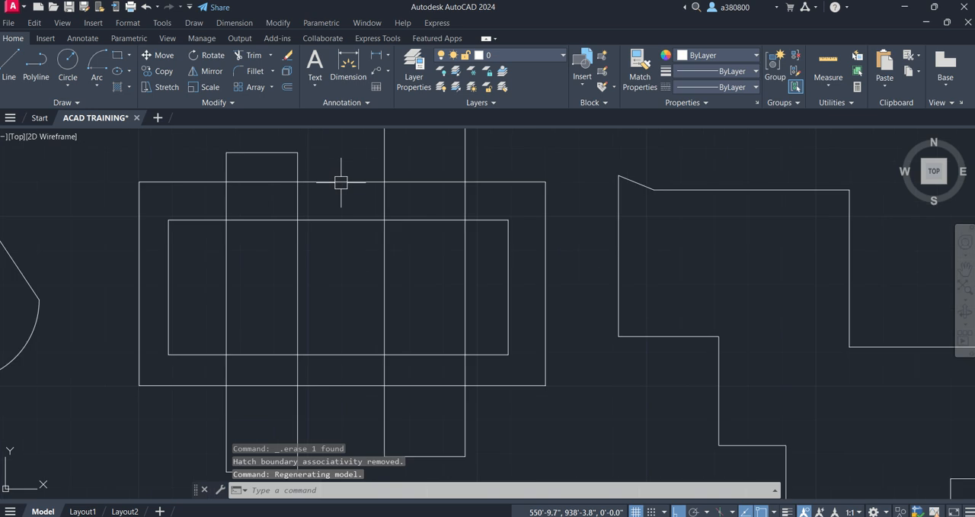
scroll(348, 198, "down", 3)
mouse_move(349, 198)
middle_mouse_down()
mouse_move(394, 209)
mouse_move(403, 198)
middle_mouse_up()
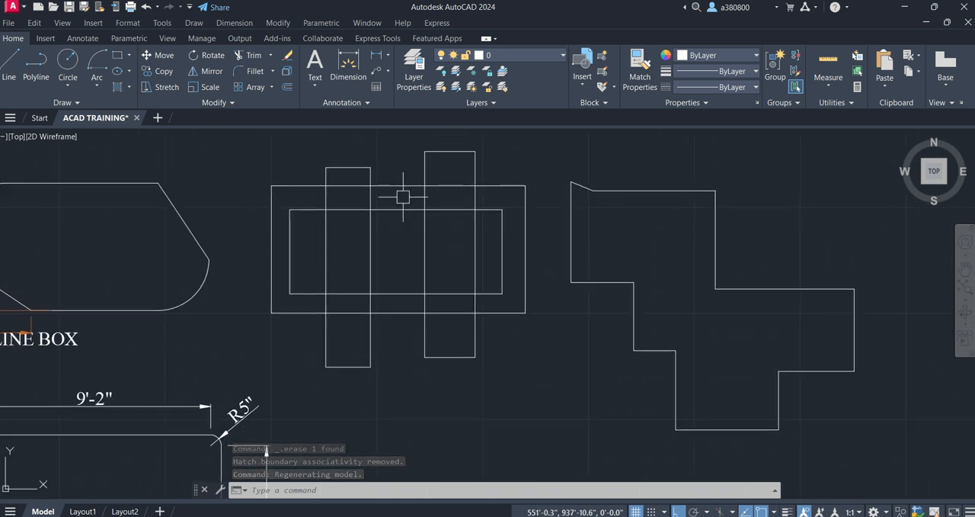
type("h")
key("Return")
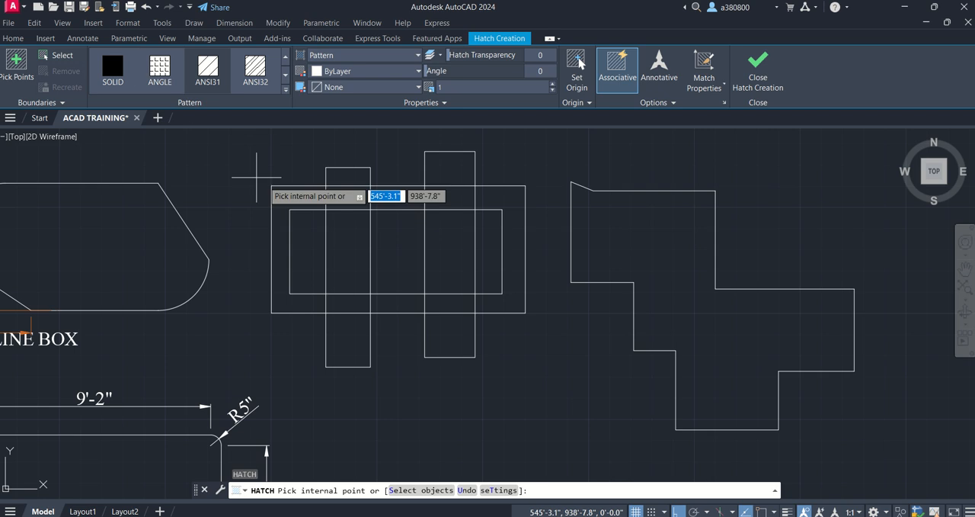
left_click(342, 202)
left_click(409, 255)
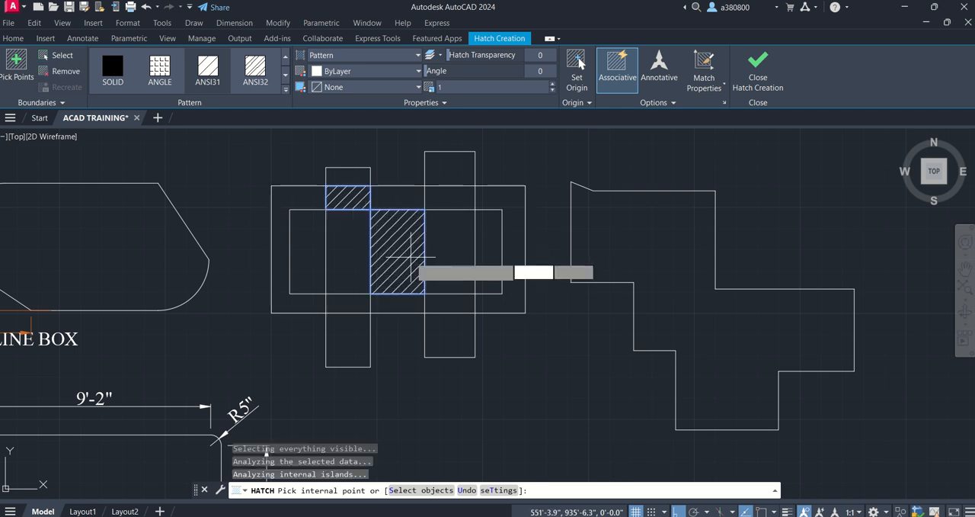
left_click(452, 336)
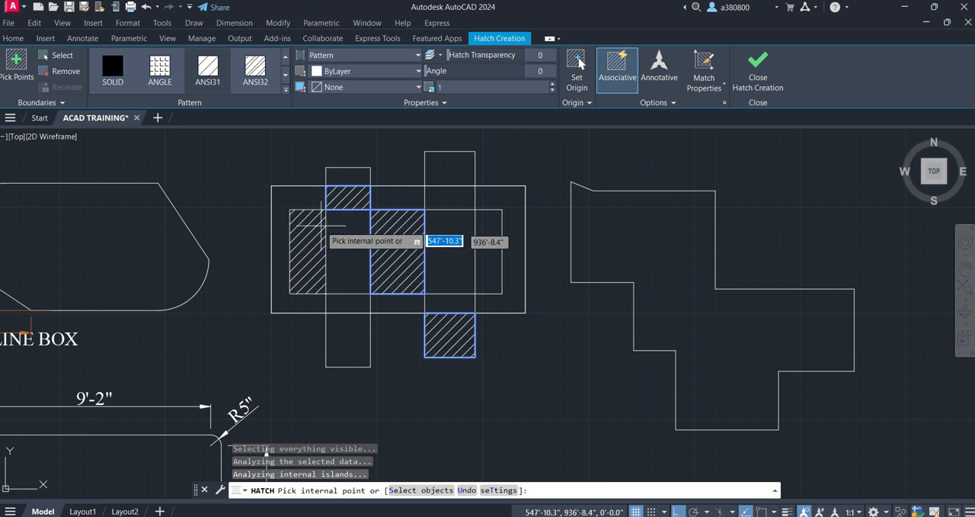
left_click(298, 221)
left_click(602, 224)
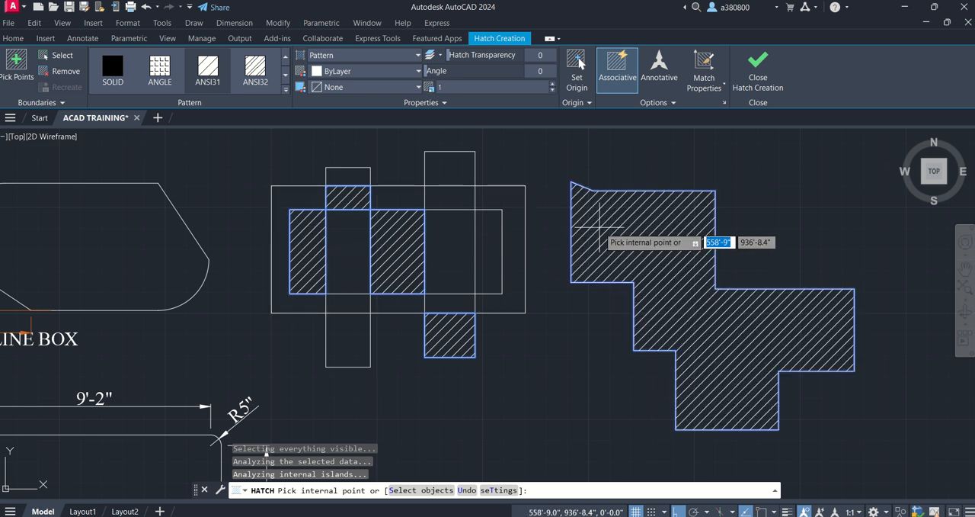
- Change the pattern of all the new hatches to SOLID, switch it to ANGLE, and end the Hatch command
left_click(113, 67)
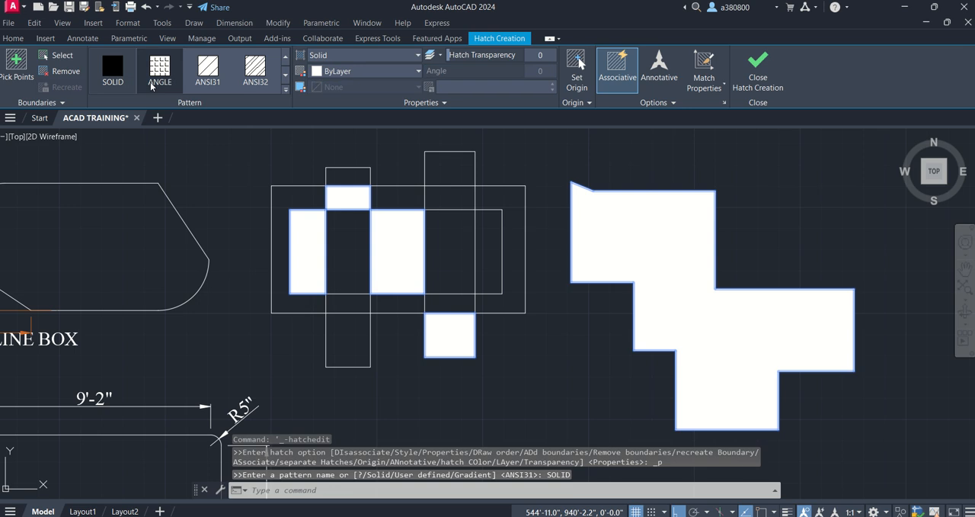
left_click(153, 82)
key("Escape")
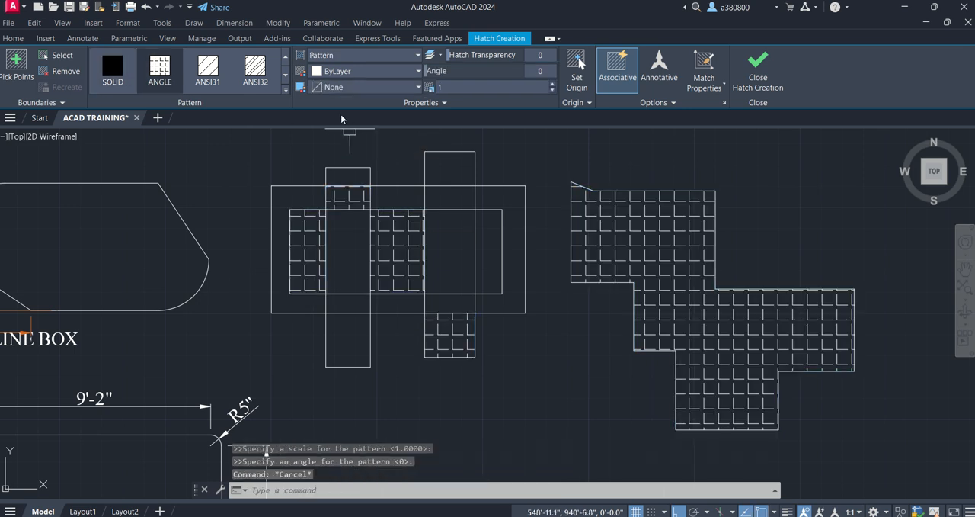
- Change the central hatch between the two vertical rectangles to the ANSI31 pattern
left_click(407, 212)
left_click(206, 76)
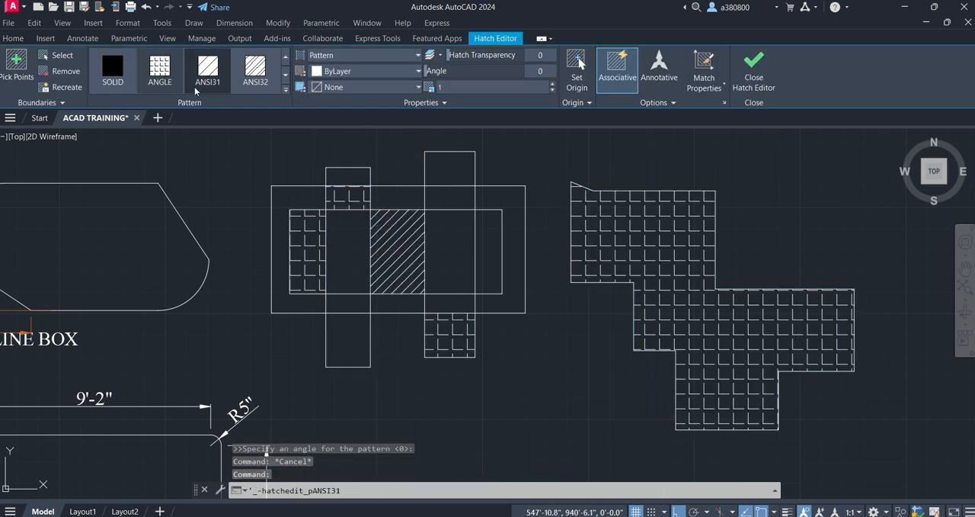
key("Escape")
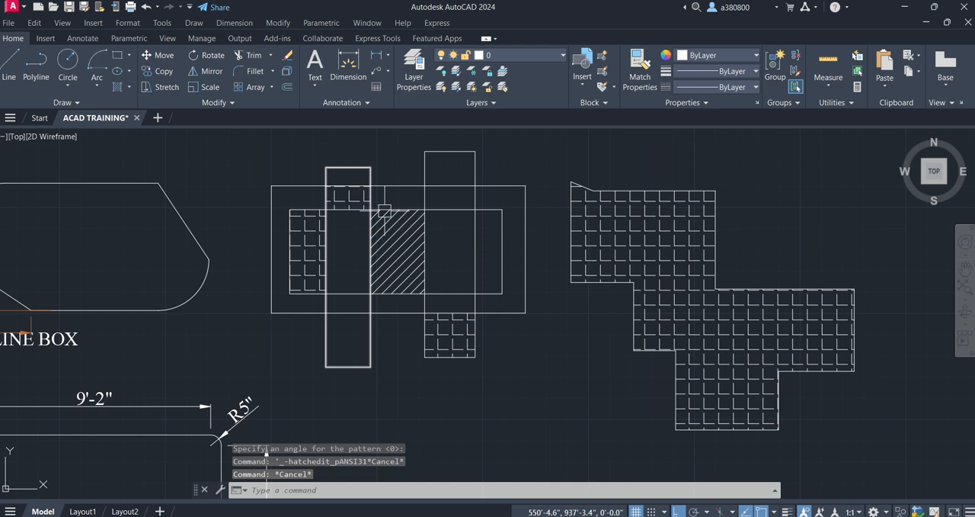
- Hatch the inner rectangle's overlaps with both vertical rectangles and the left vertical rectangle's lower end using the AR-CONC pattern
type("h")
key("Return")
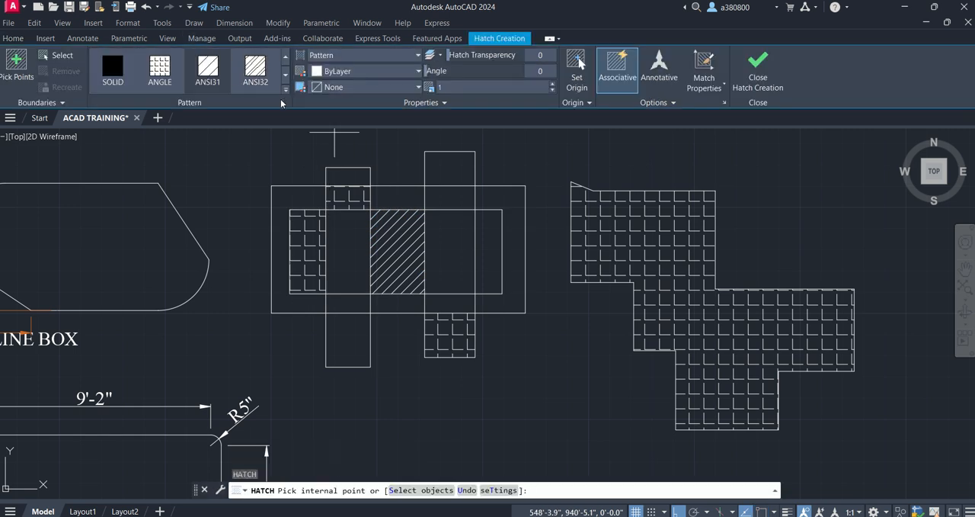
left_click(285, 93)
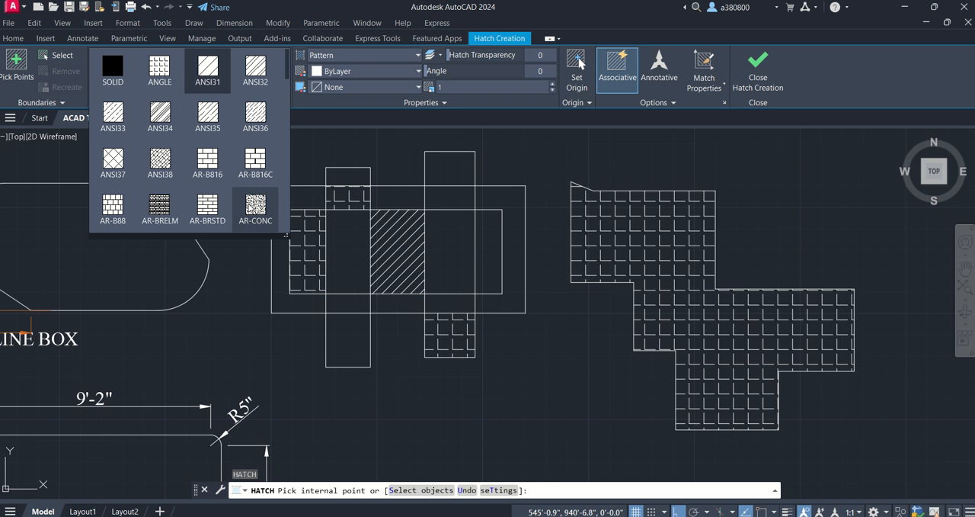
left_click(253, 210)
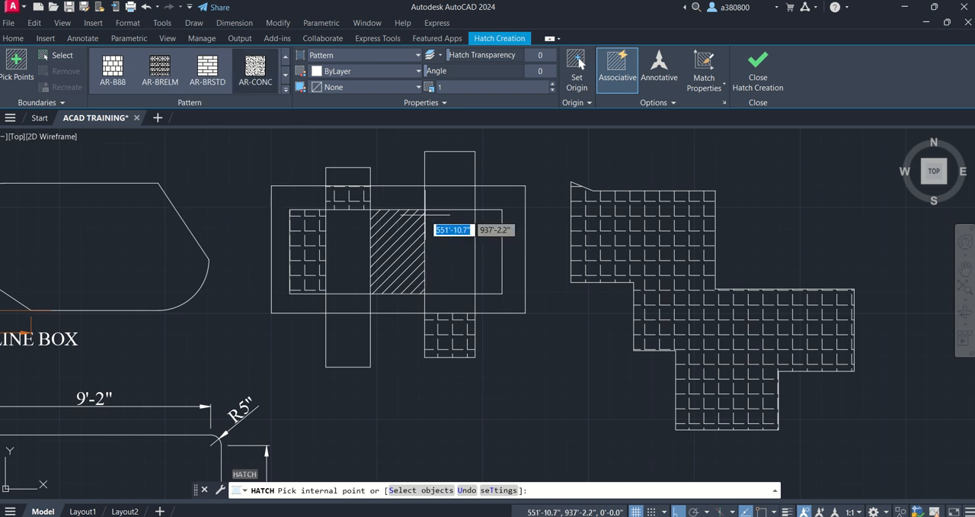
left_click(450, 233)
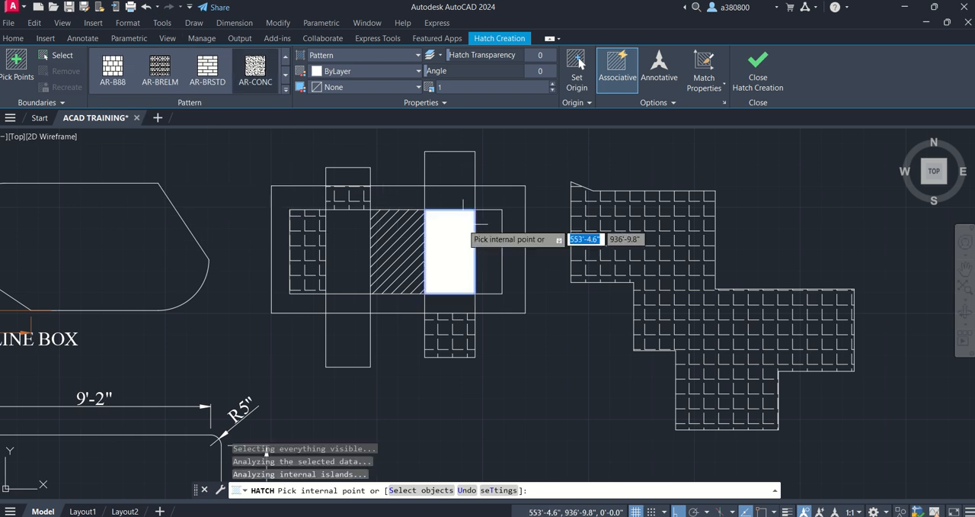
left_click(339, 255)
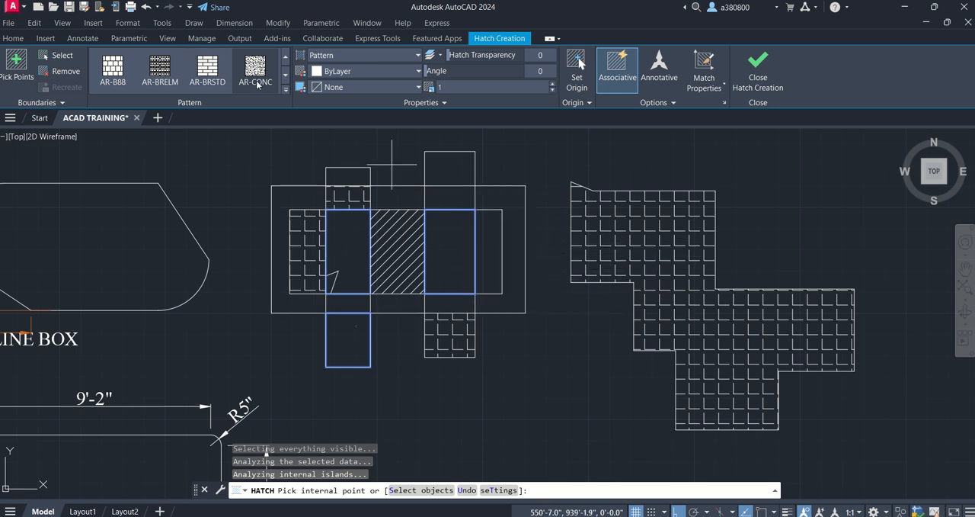
key("Escape")
key("Escape")
key("Escape")
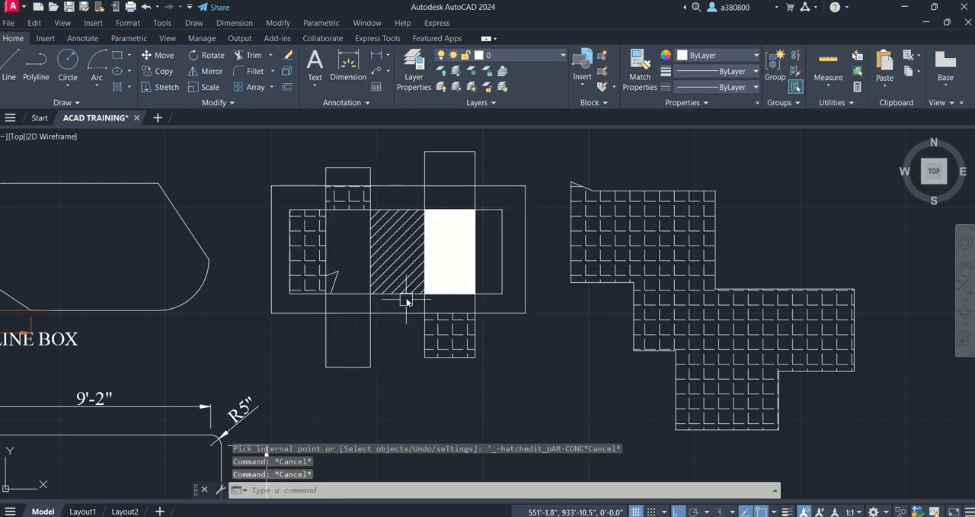
- Hatch the right vertical rectangle's upper end and the C-shaped band at the outer rectangle's right end with AR-CONC
left_click(117, 87)
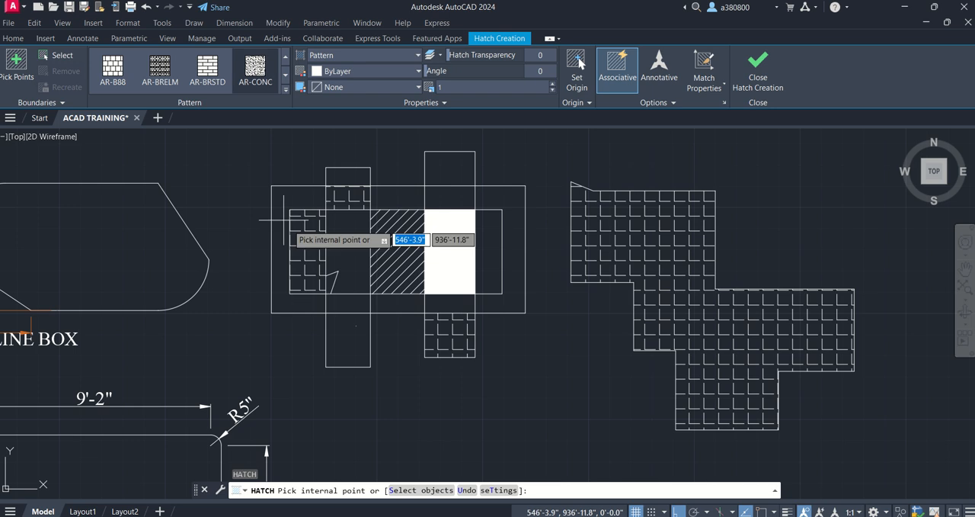
left_click(445, 169)
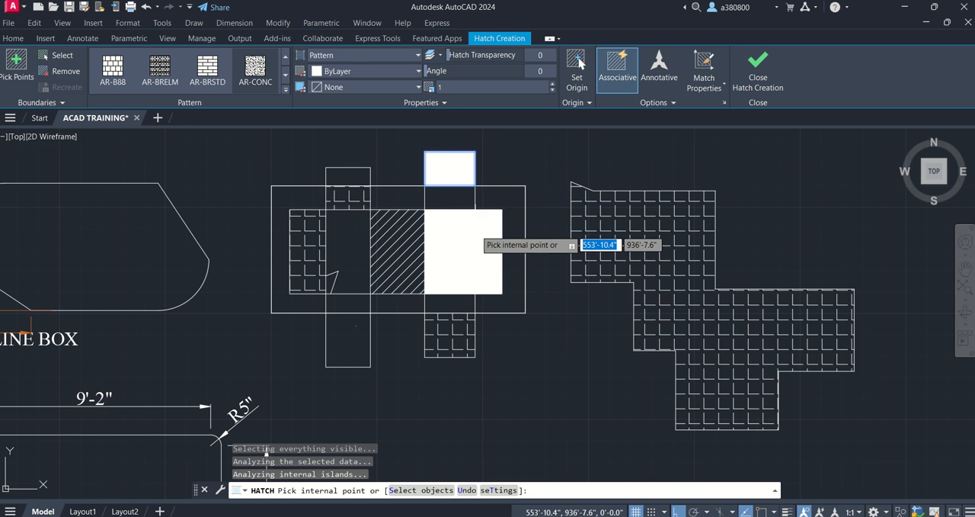
key("Escape")
key("Escape")
key("Escape")
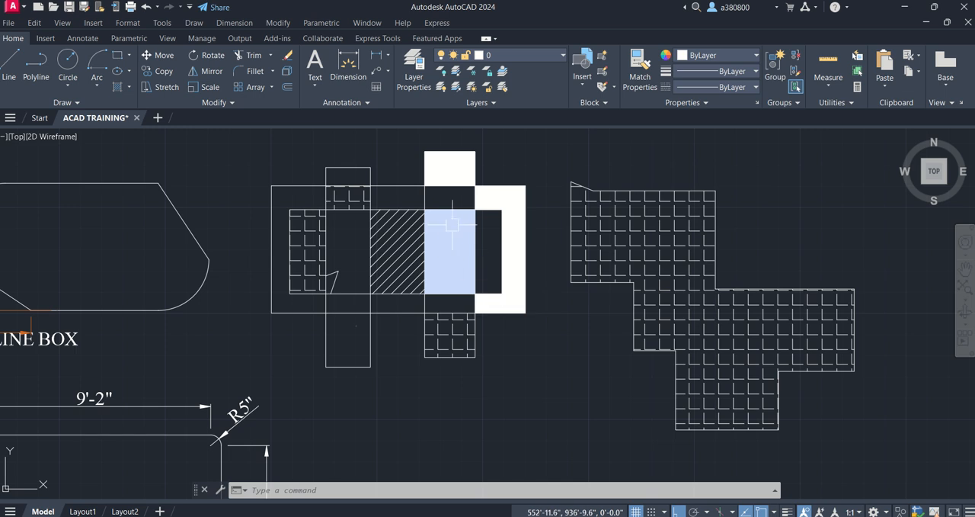
scroll(455, 222, "up", 5)
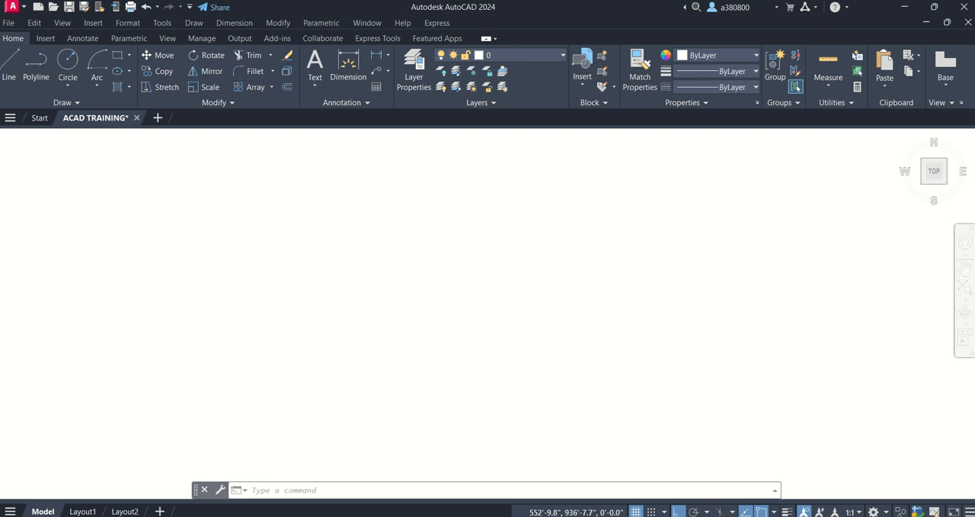
scroll(432, 264, "up", 3)
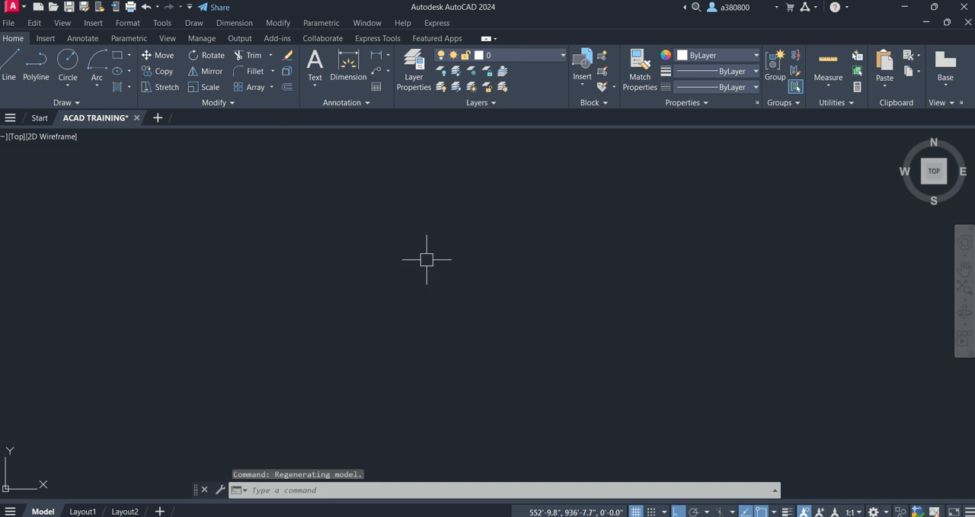
- Try to set the pattern scale of the AR-CONC hatch in the right vertical rectangle's middle area to 10
scroll(426, 259, "down", 5)
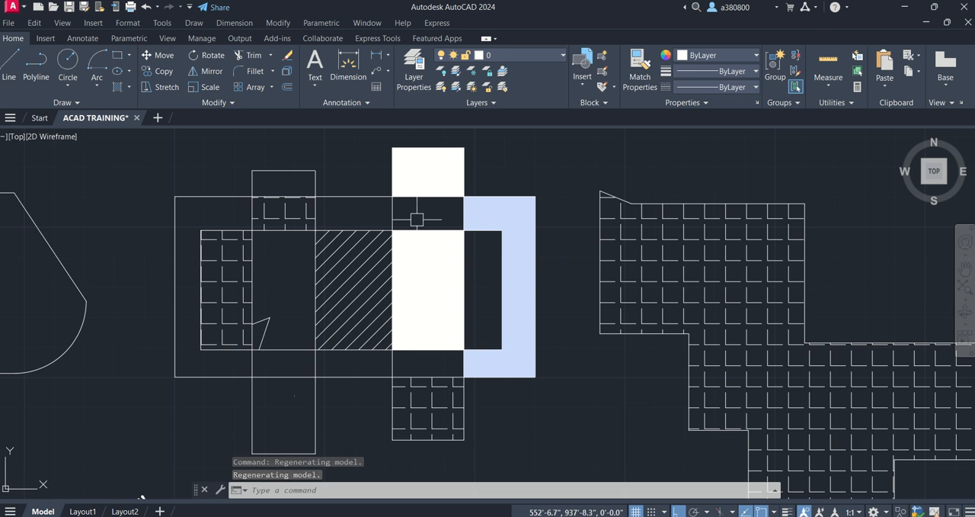
scroll(416, 219, "down", 2)
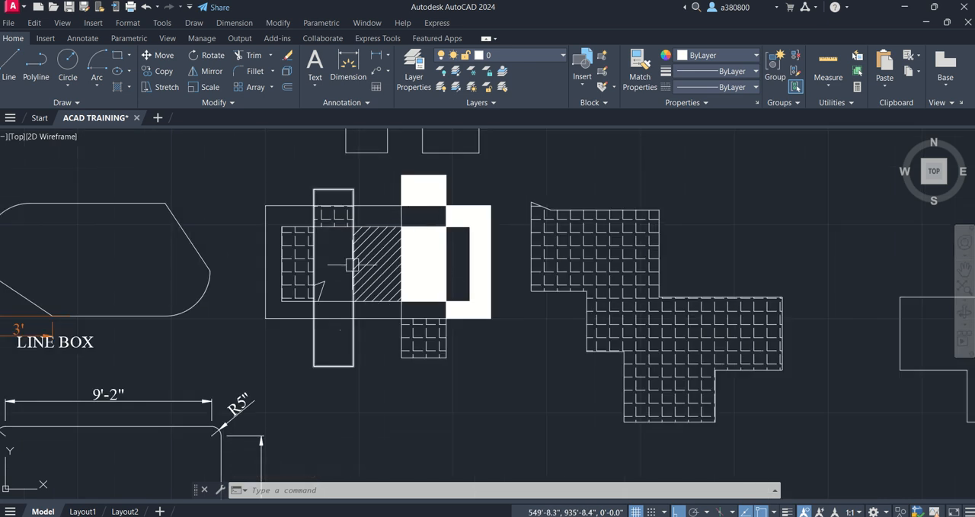
left_click(427, 250)
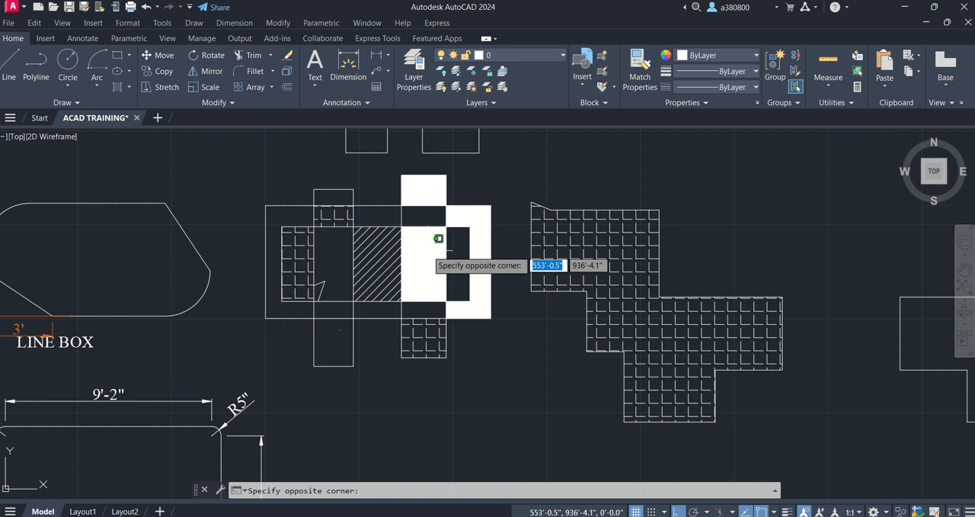
key("Escape")
key("Escape")
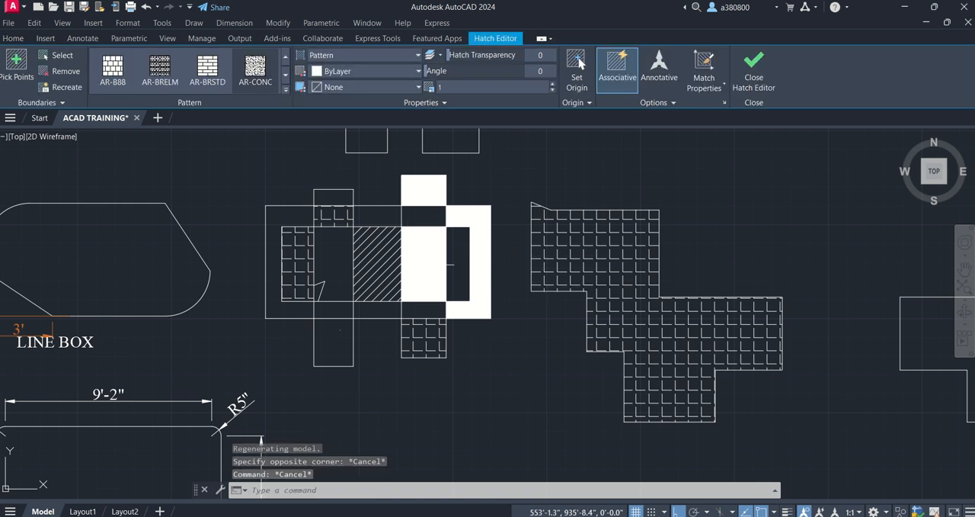
left_click(415, 251)
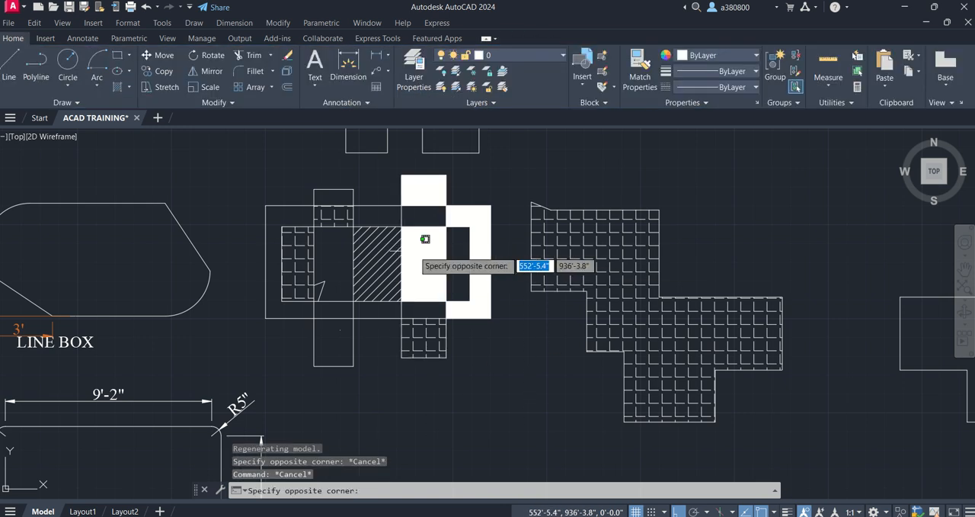
scroll(429, 263, "up", 4)
left_click(409, 266)
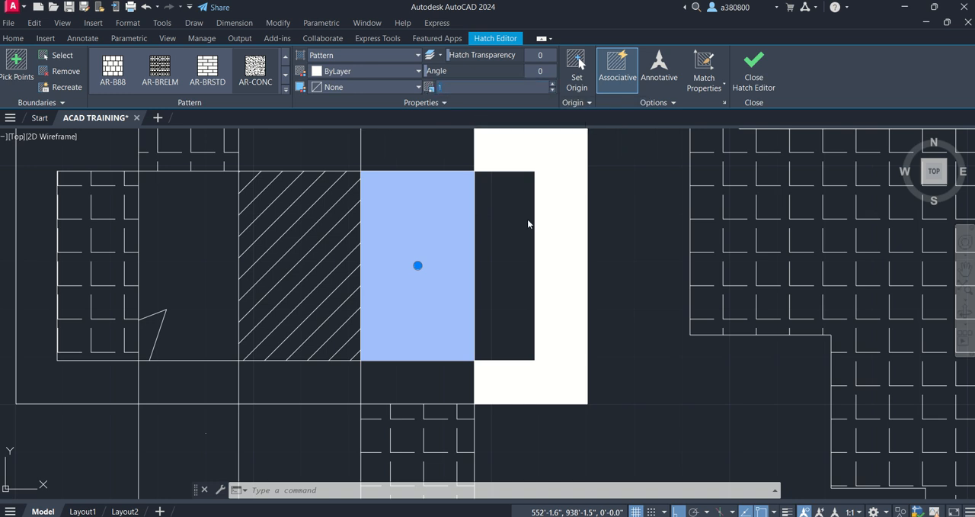
type("10")
key("Return")
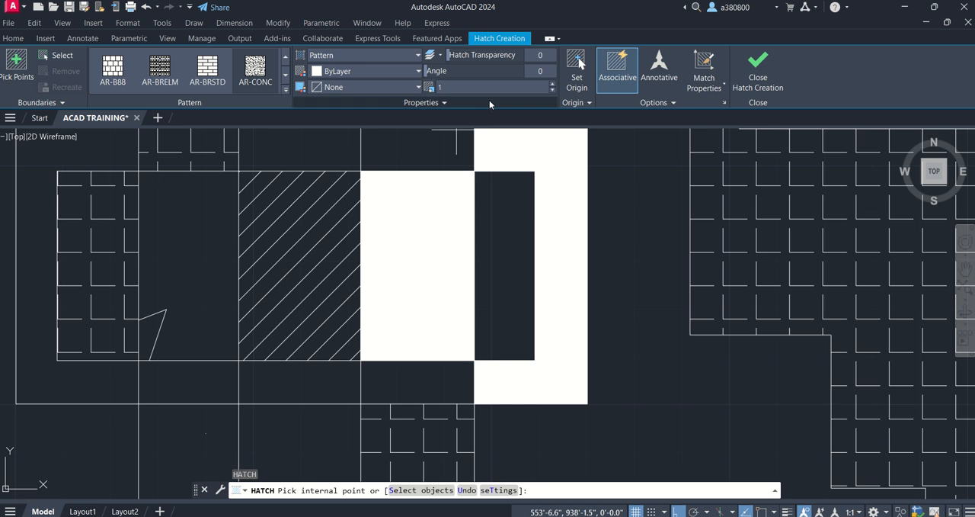
left_click(433, 200)
key("Escape")
key("Escape")
left_click(438, 196)
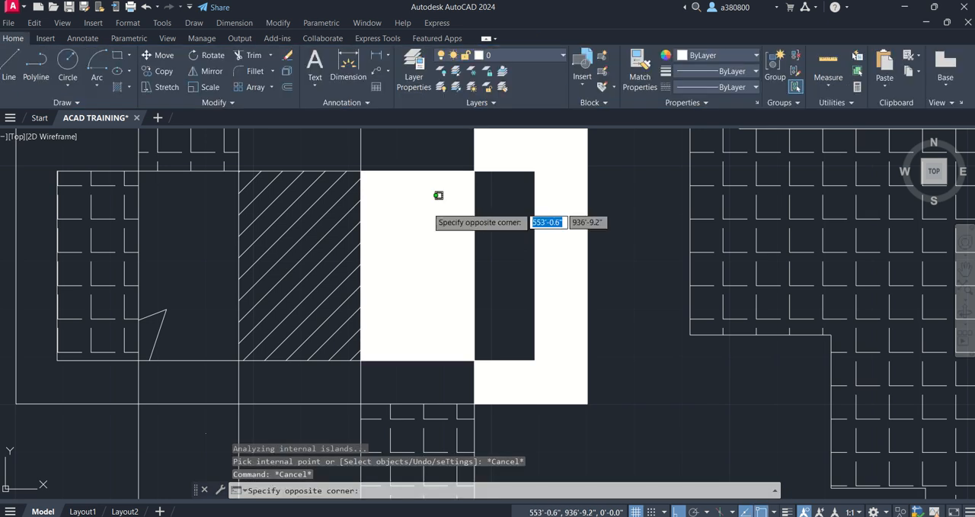
key("Escape")
key("Escape")
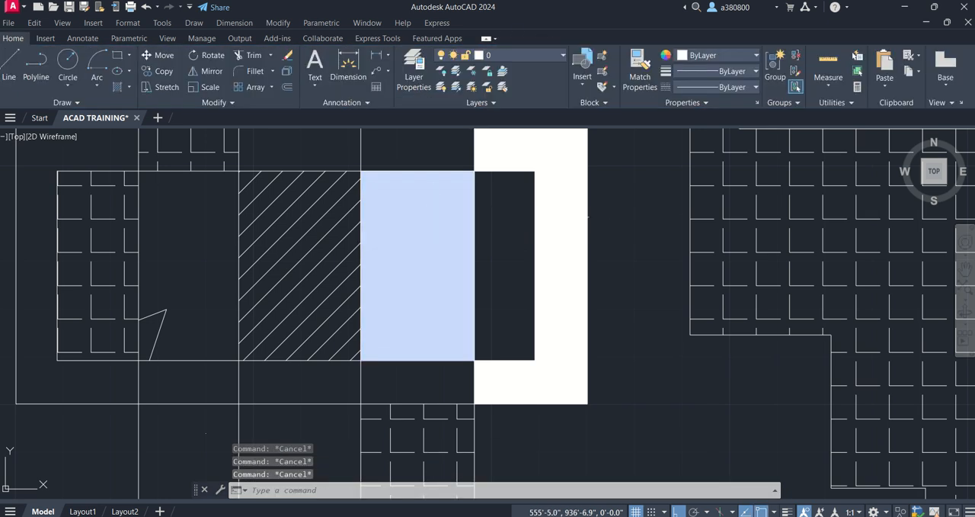
left_click(569, 200)
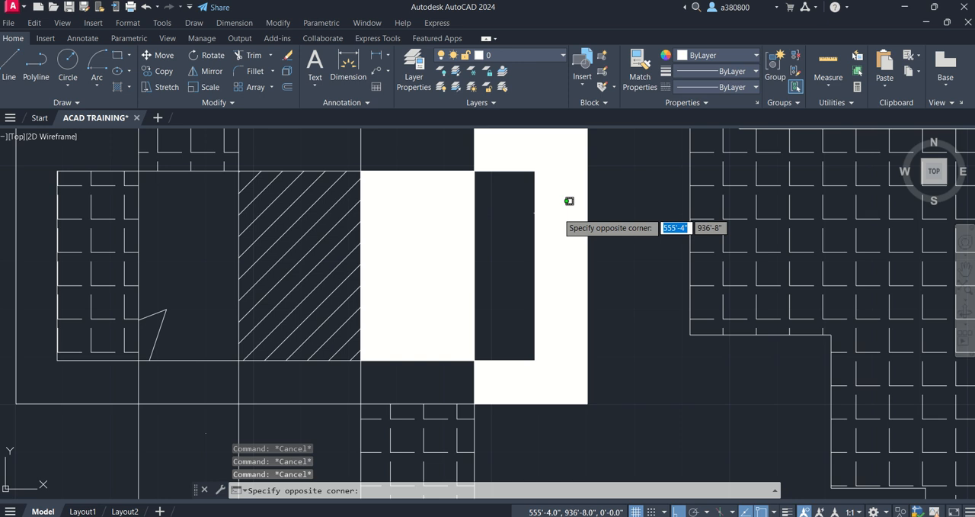
left_click(569, 200)
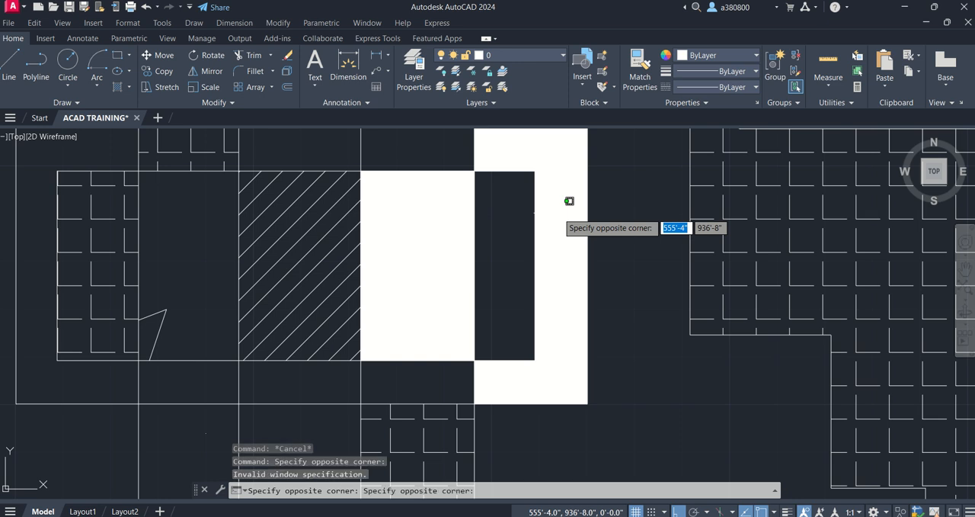
key("Escape")
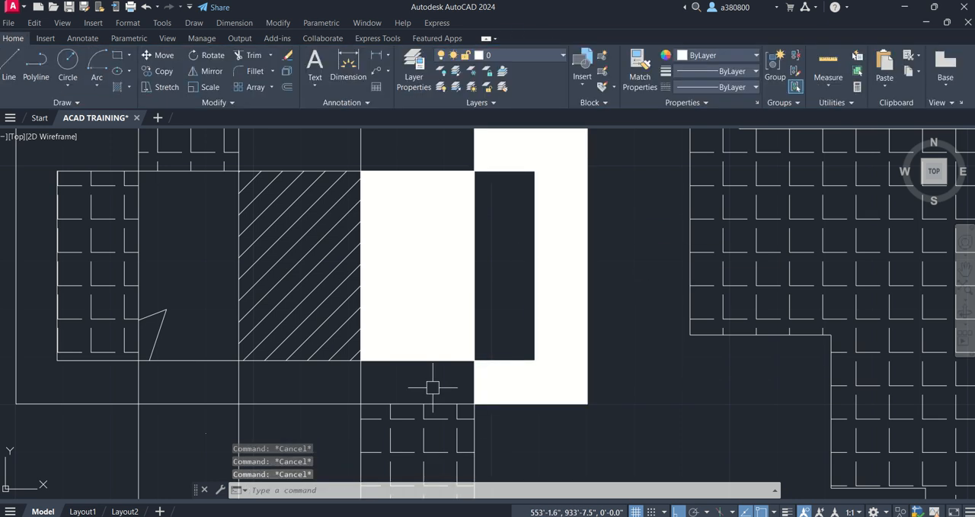
left_click(625, 427)
key("Escape")
scroll(557, 349, "down", 2)
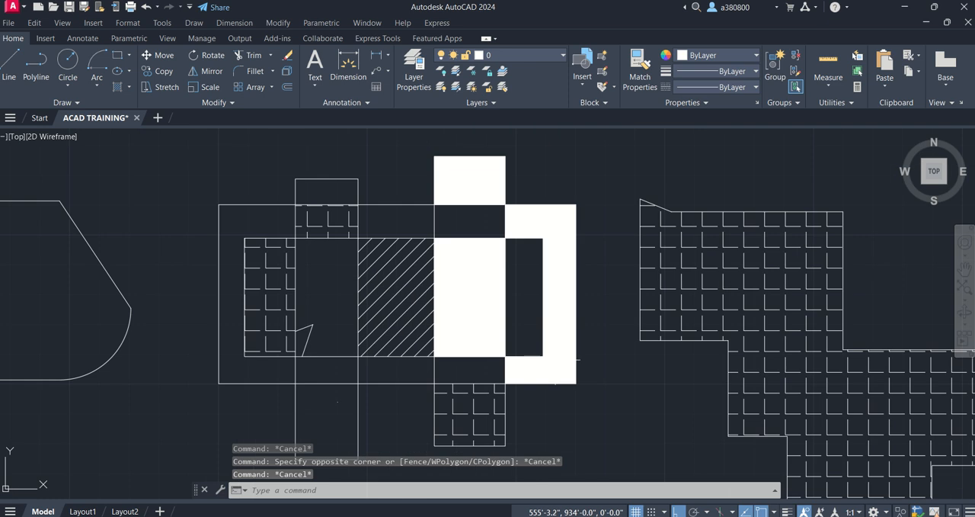
key("Escape")
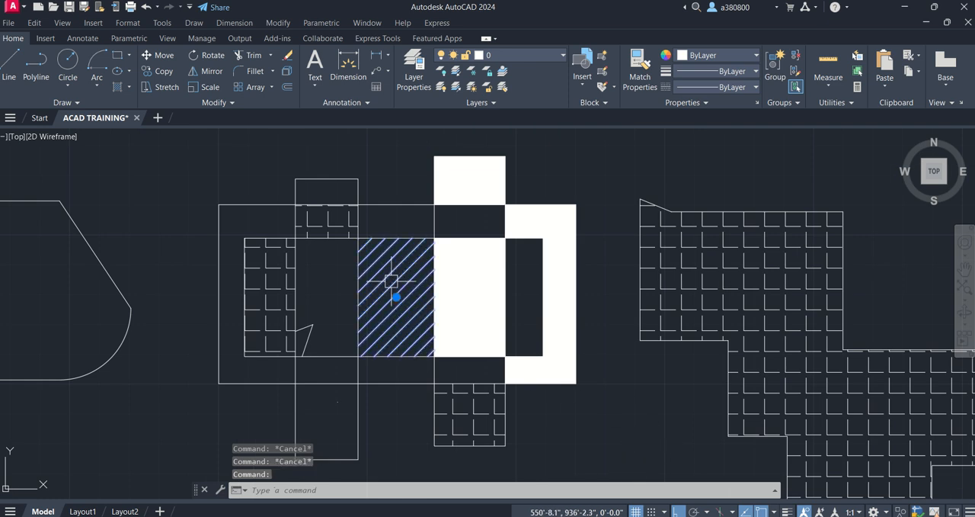
- Select the central ANSI31 hatch, try pattern scales of 10 and 1, and set the scale to 0.3
left_click(390, 282)
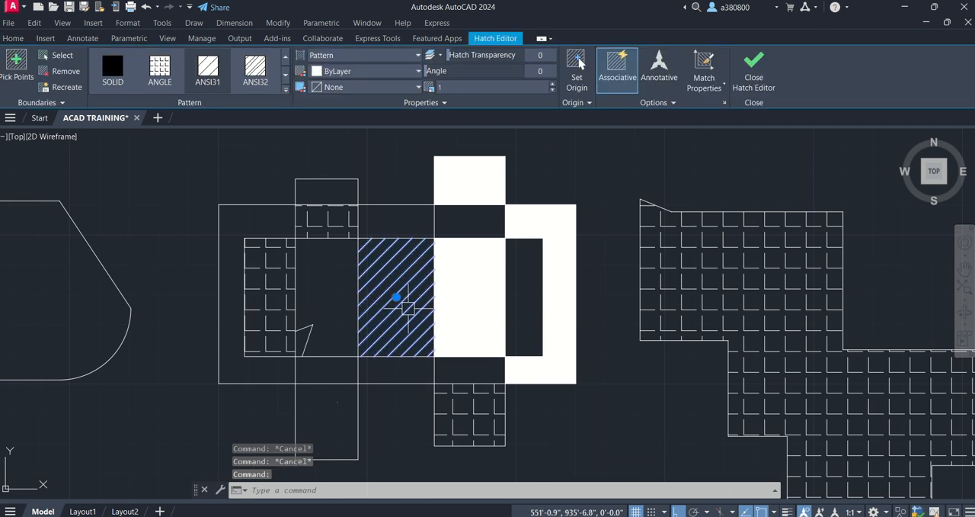
left_click(429, 89)
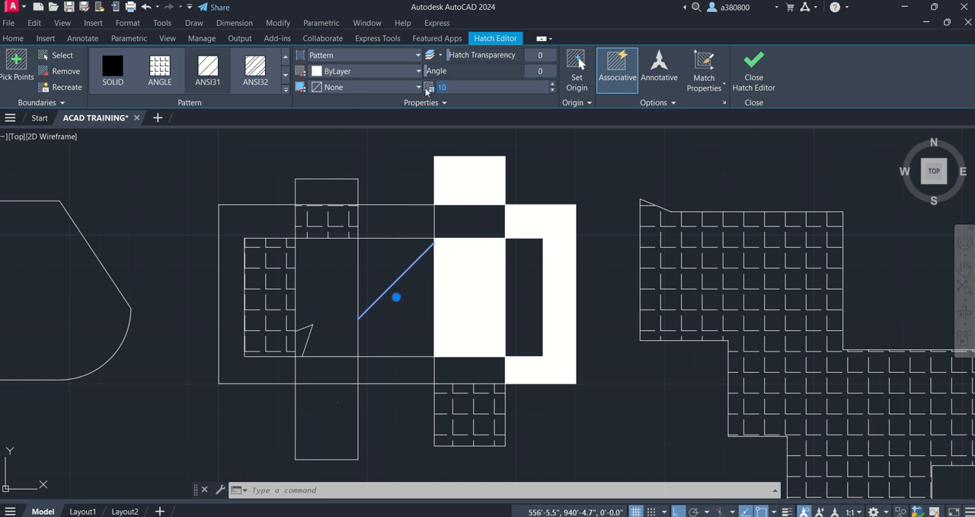
type("1")
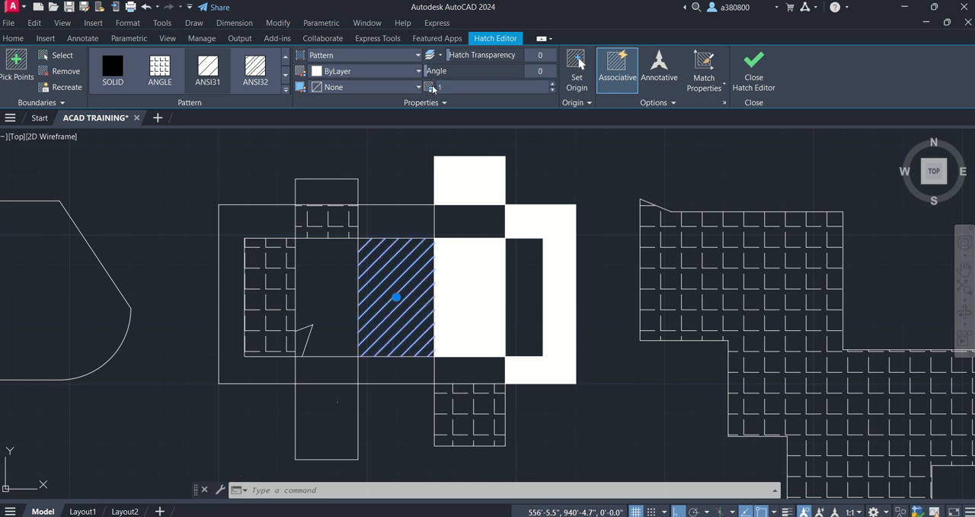
scroll(367, 308, "up", 4)
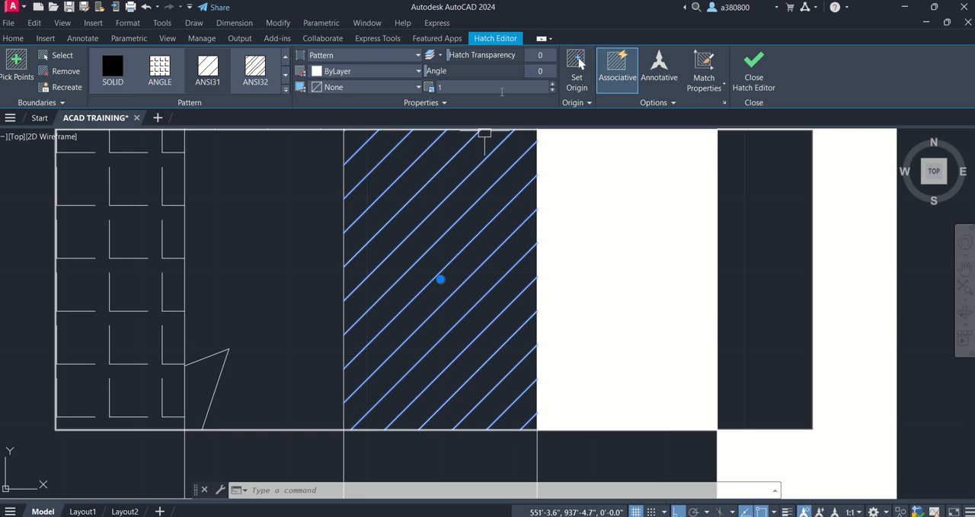
type(".3")
key("Return")
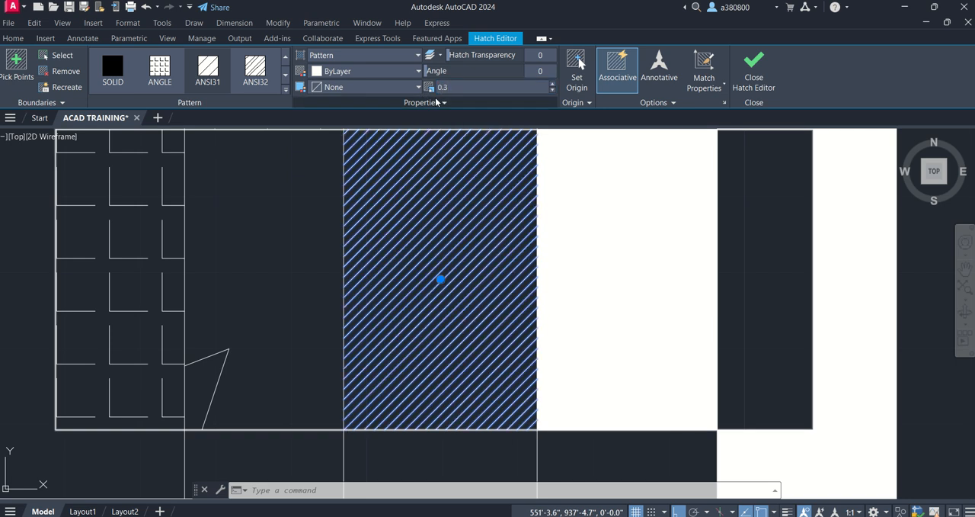
scroll(423, 198, "down", 4)
scroll(422, 177, "up", 2)
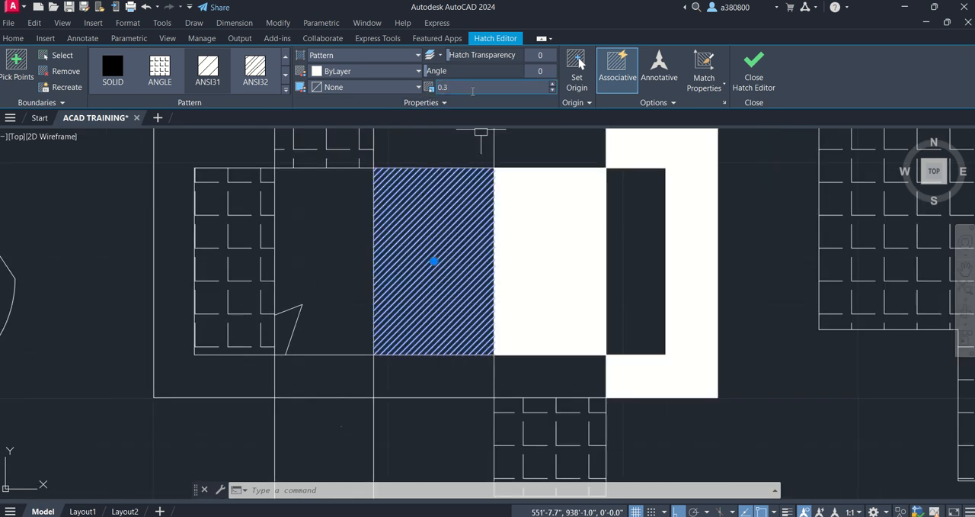
- Set the central ANSI31 hatch's pattern scale to 0.03 and inspect its line density up close
type("0.0")
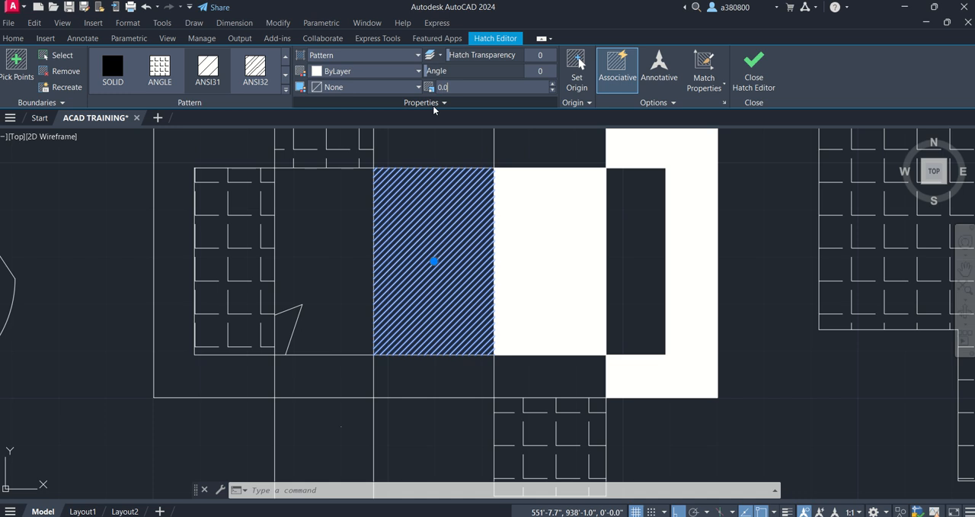
type("3")
key("Return")
scroll(427, 254, "up", 14)
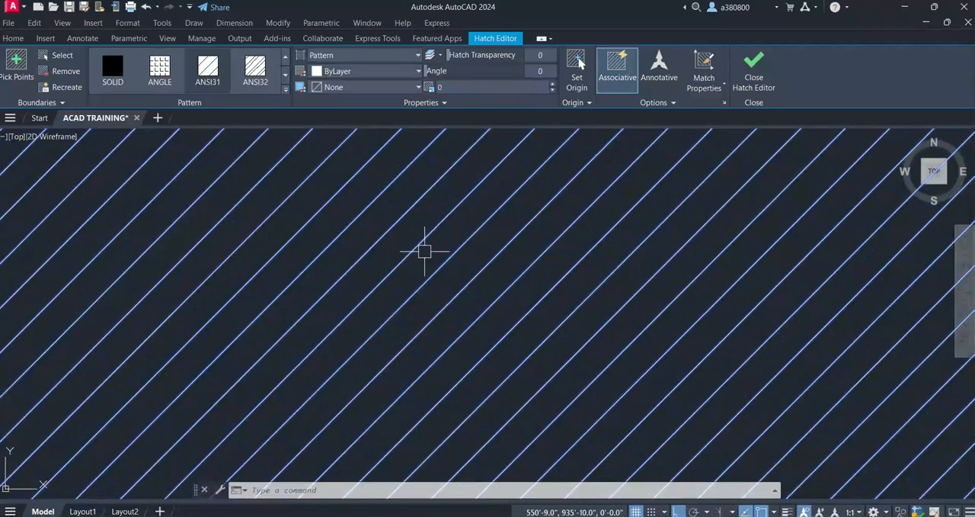
scroll(425, 252, "down", 12)
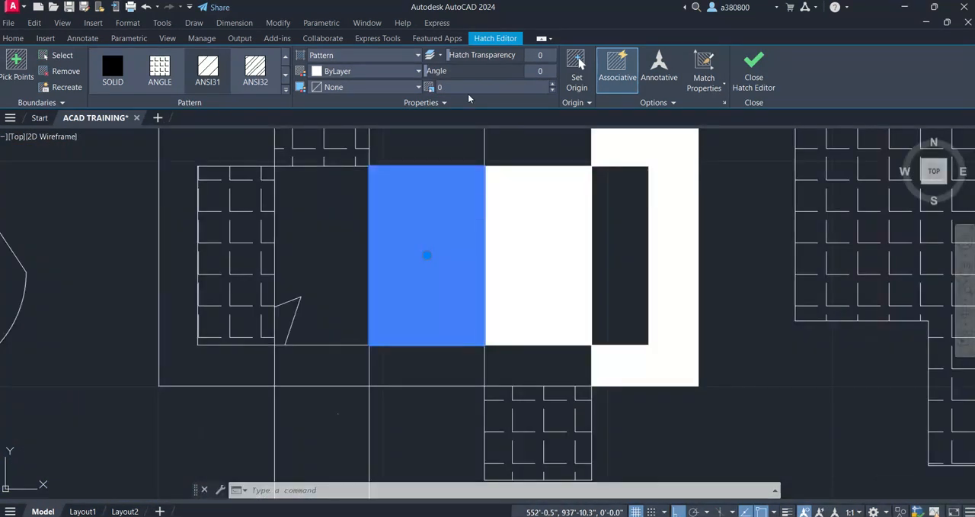
- Set the central ANSI31 hatch's pattern scale back to 0.3 and deselect the hatch
key("Return")
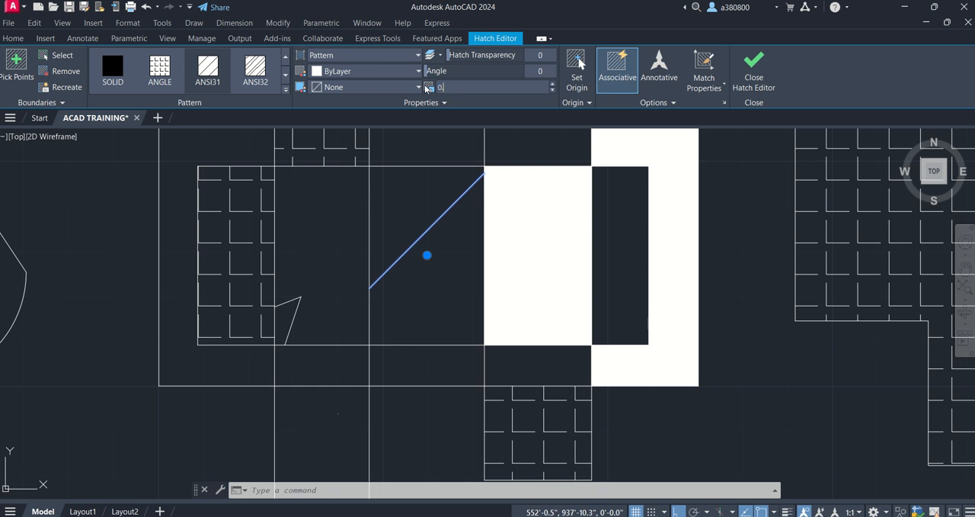
type(".3")
key("Return")
scroll(297, 275, "down", 5)
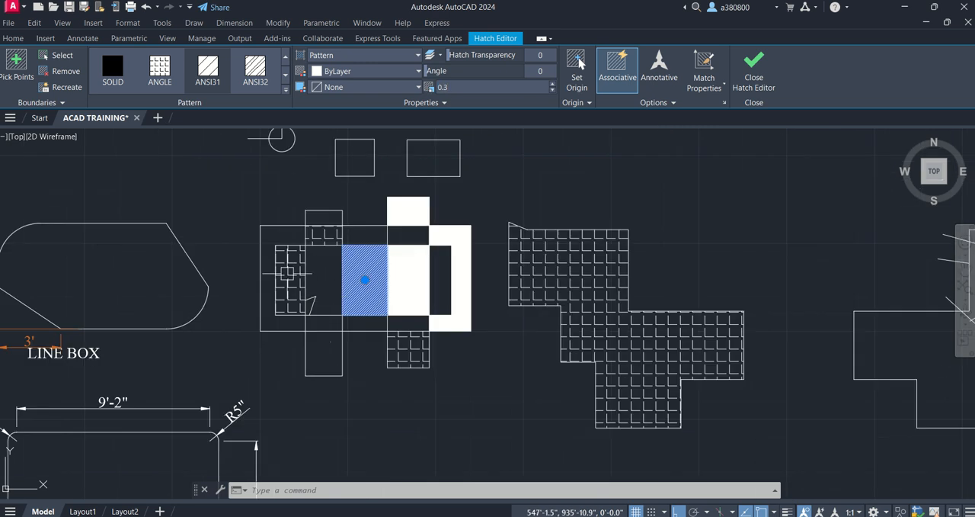
scroll(551, 255, "up", 2)
key("Escape")
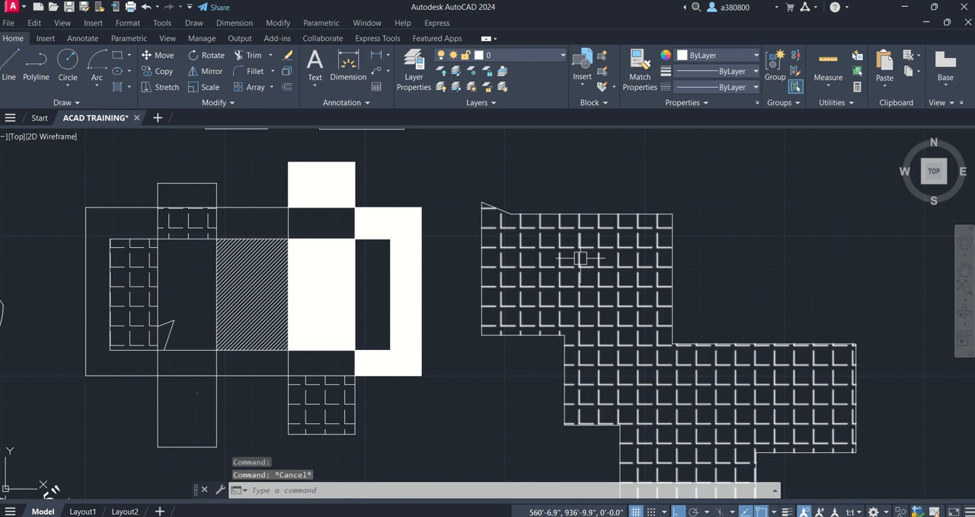
- Set the pattern scale of the ANGLE hatch in the separate stepped shape to 0.3 and deselect it
left_click(581, 257)
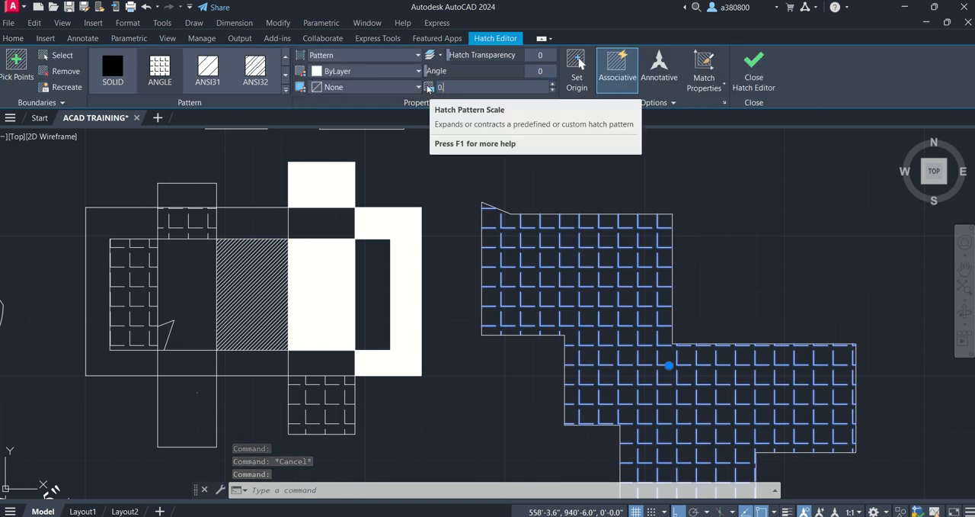
type(".3")
key("Return")
key("Escape")
key("Escape")
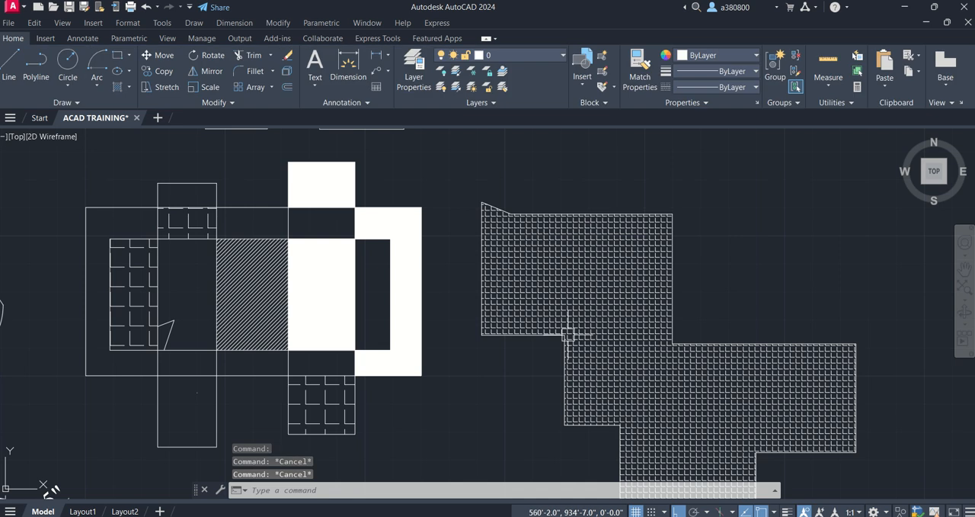
left_click(135, 280)
left_click(554, 272)
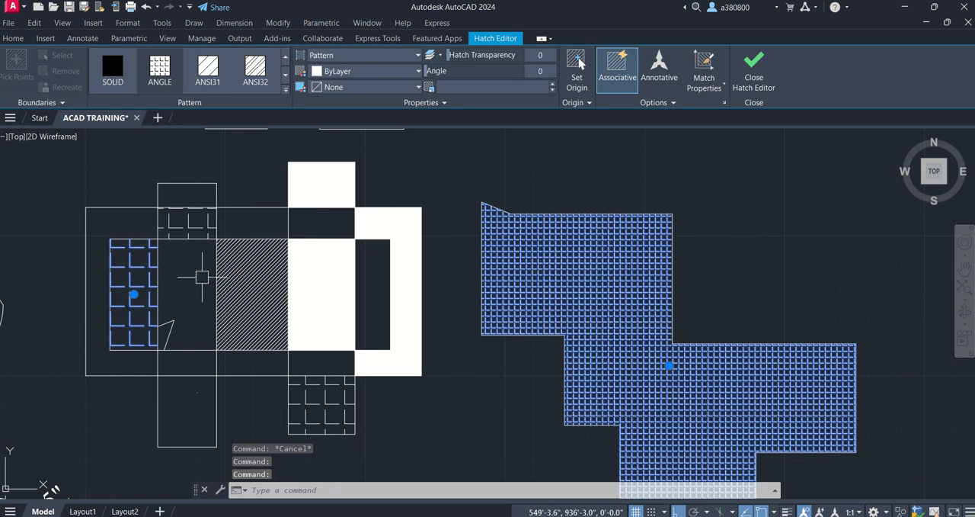
key("Escape")
key("Escape")
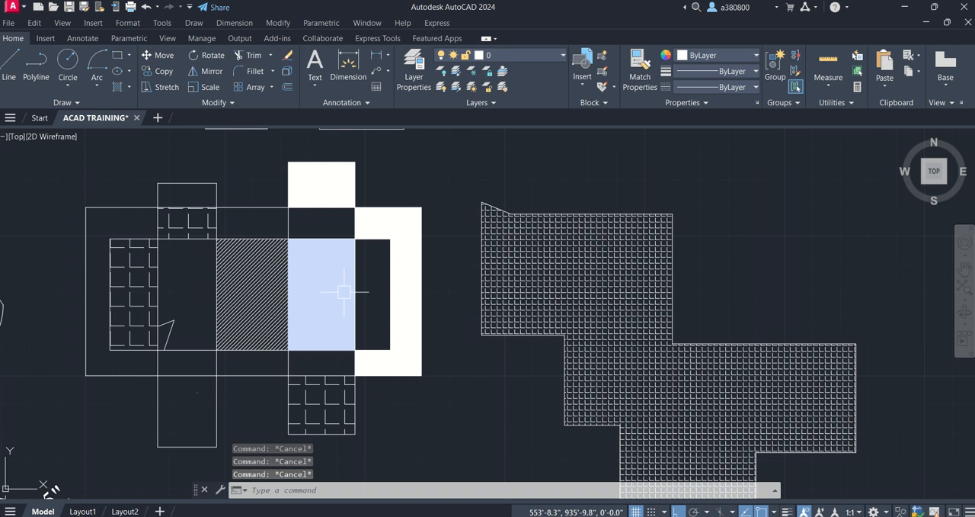
- Delete both stacked AR-CONC hatches from the area where the right vertical rectangle crosses the inner rectangle
left_click(308, 288)
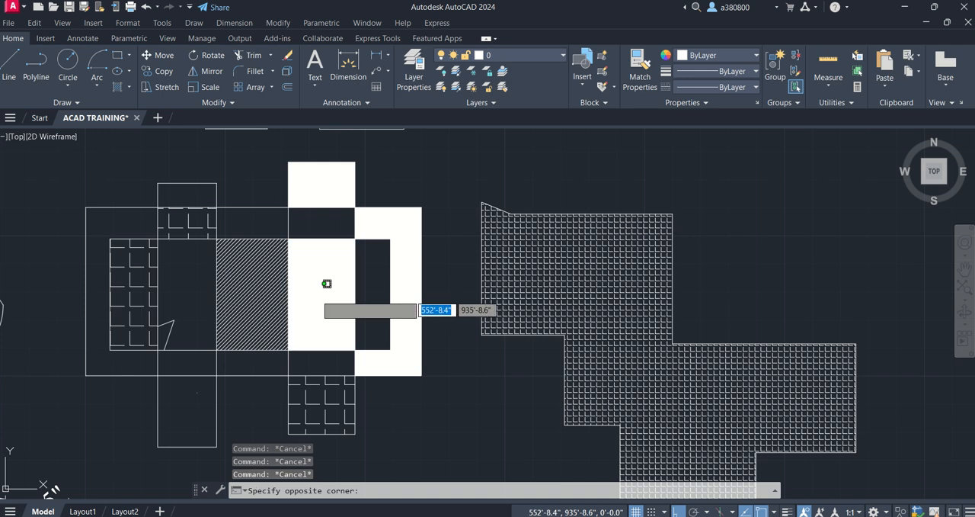
left_click(324, 290)
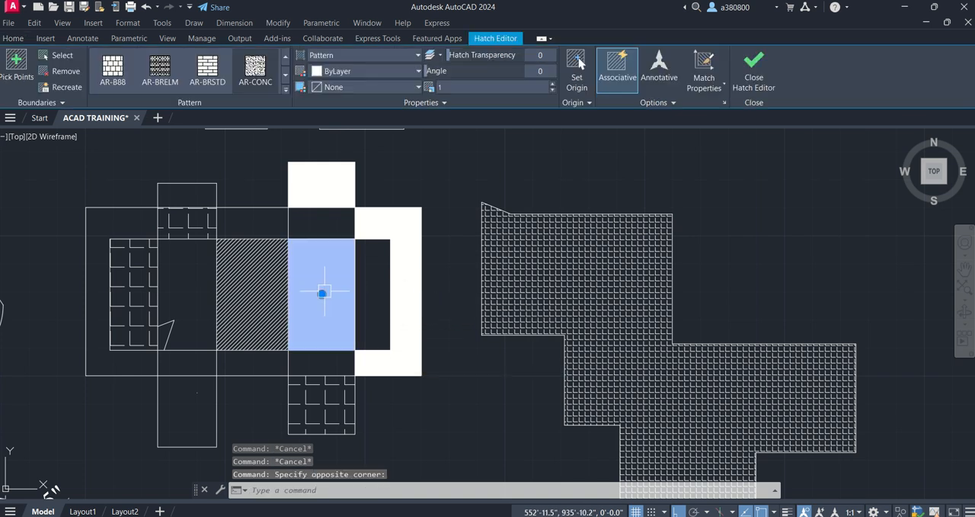
key("Delete")
left_click(338, 277)
left_click(324, 289)
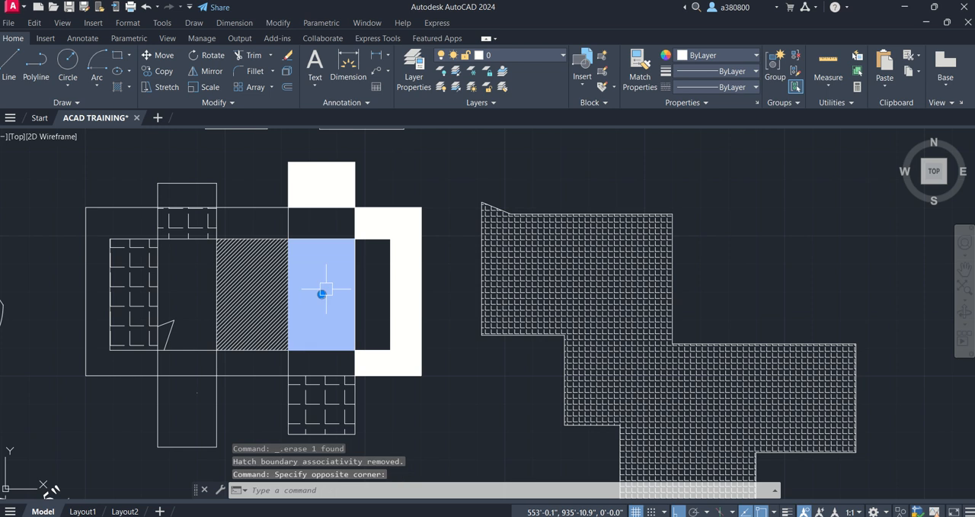
key("Delete")
- Delete the AR-CONC hatches from the upper end of the right vertical rectangle and from the C-shaped area at the outer rectangle's right side
left_click(339, 159)
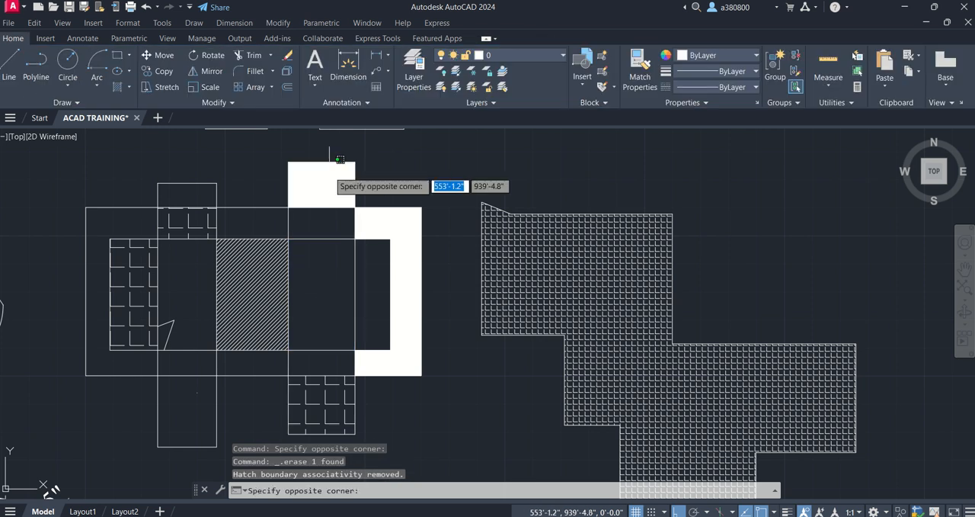
left_click(314, 197)
key("Escape")
left_click(400, 230)
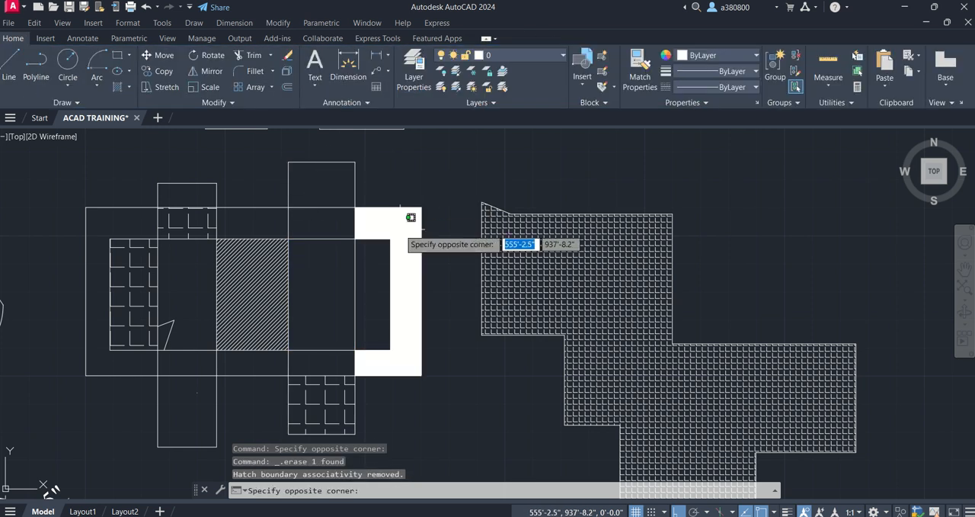
left_click(398, 222)
key("Delete")
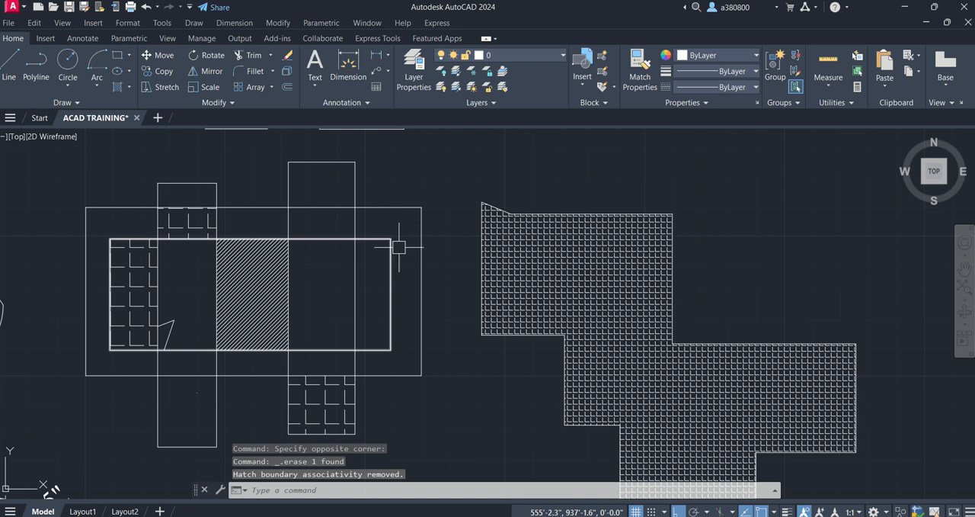
scroll(314, 284, "up", 2)
key("Escape")
key("Escape")
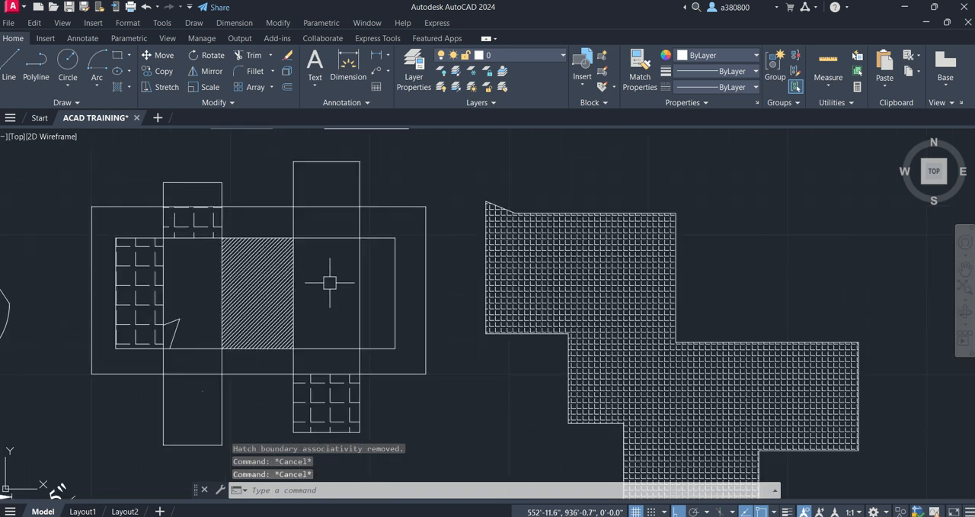
scroll(330, 284, "down", 2)
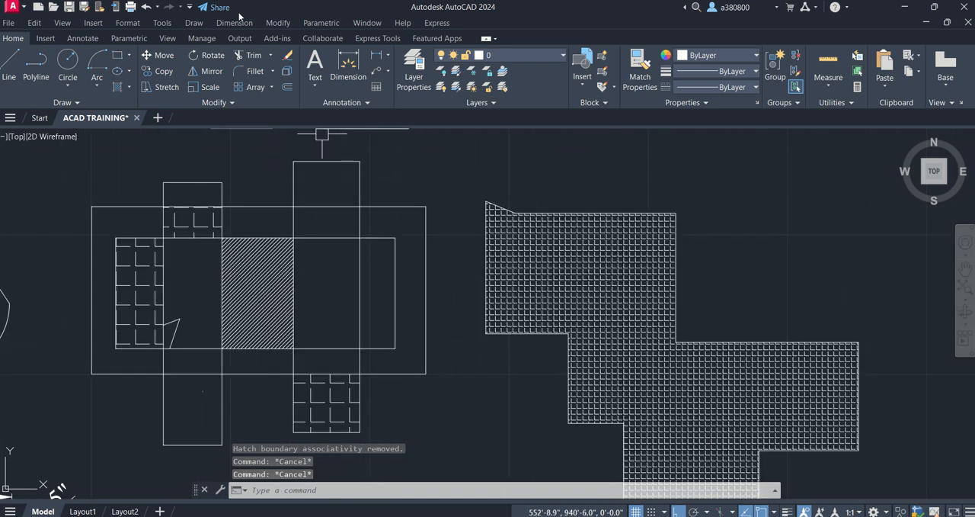
key("Escape")
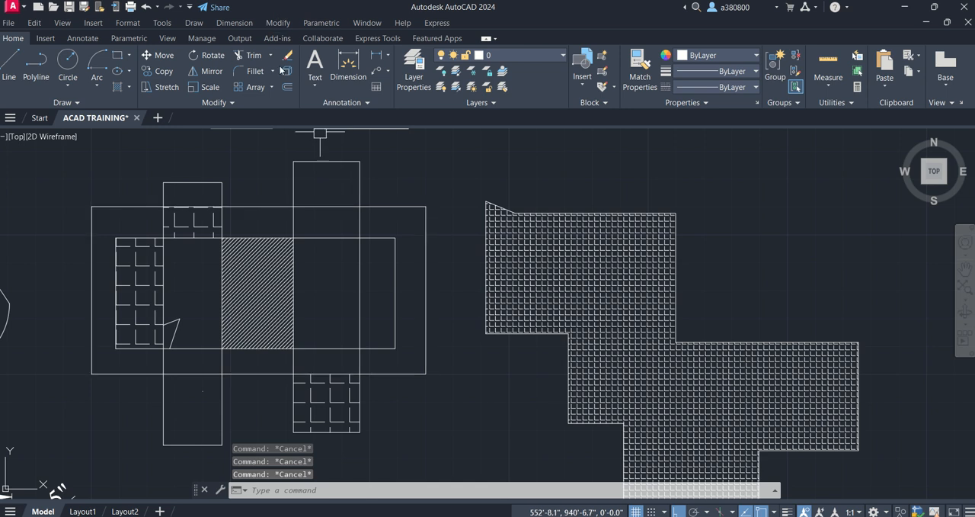
- Hatch the area where the right vertical rectangle crosses the inner rectangle and the C-shaped area with AR-CONC at scale 1
type("h")
key("Return")
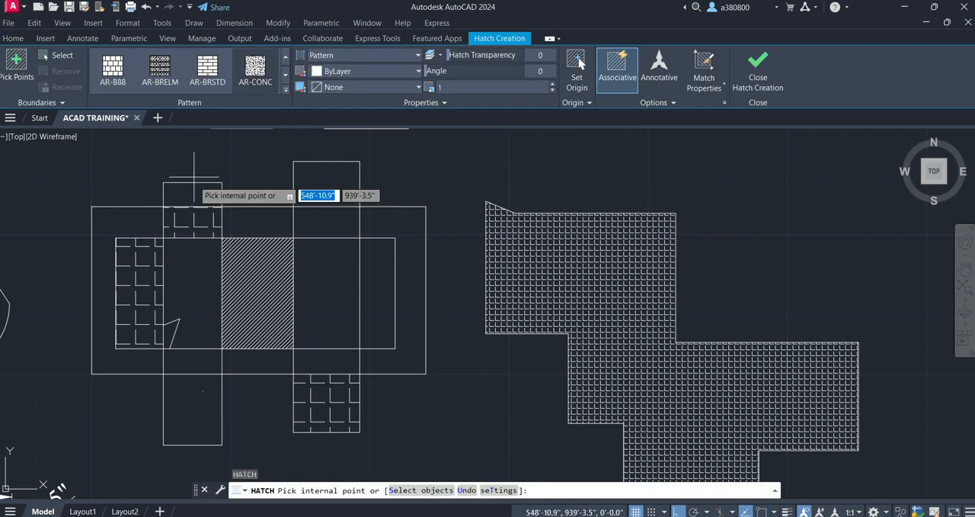
left_click(287, 89)
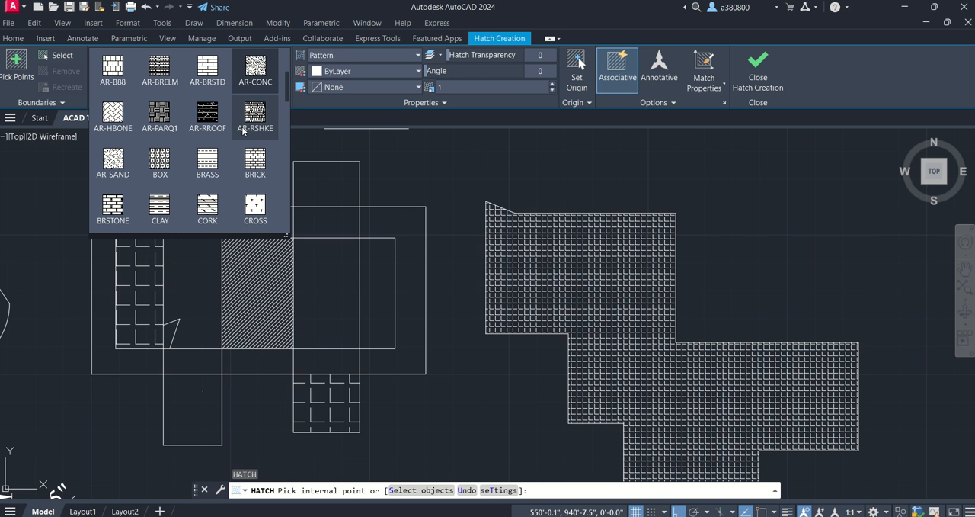
scroll(241, 152, "down", 5)
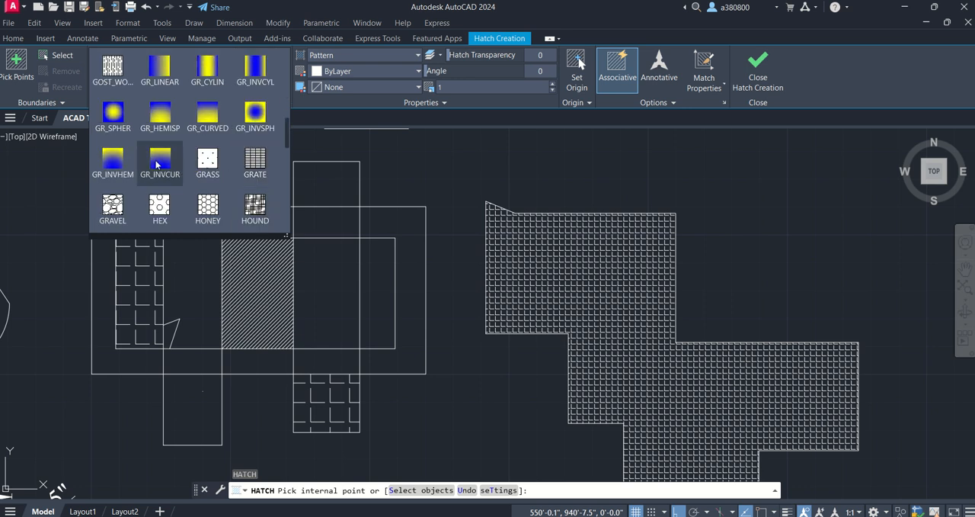
scroll(158, 166, "down", 3)
scroll(158, 163, "up", 6)
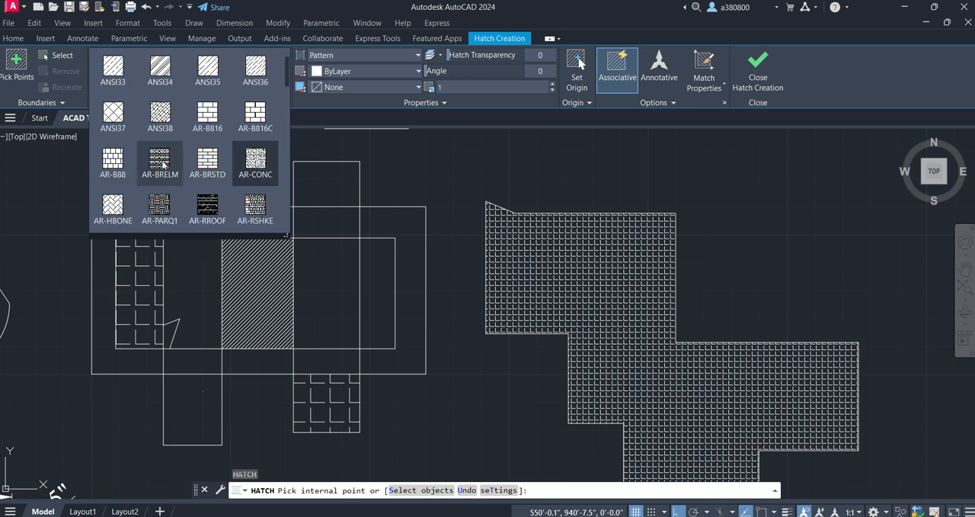
left_click(257, 158)
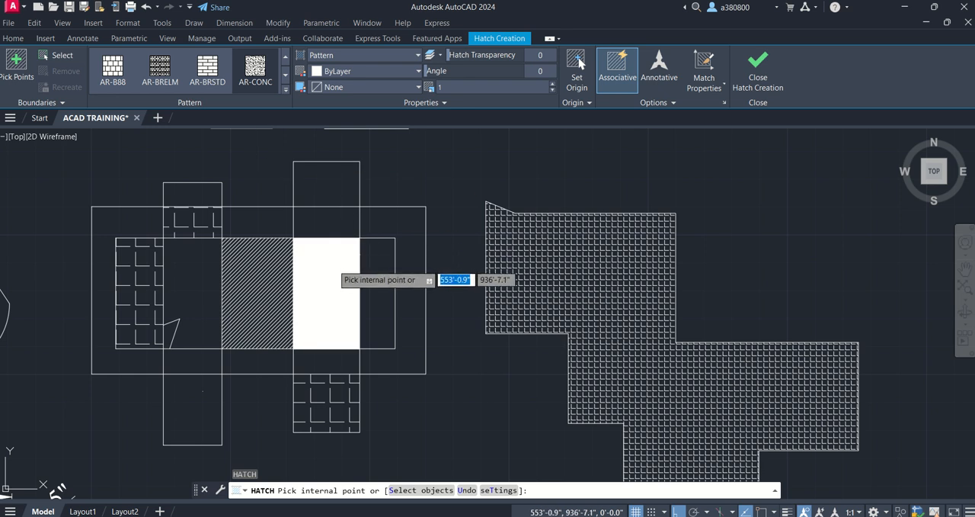
left_click(329, 264)
left_click(410, 264)
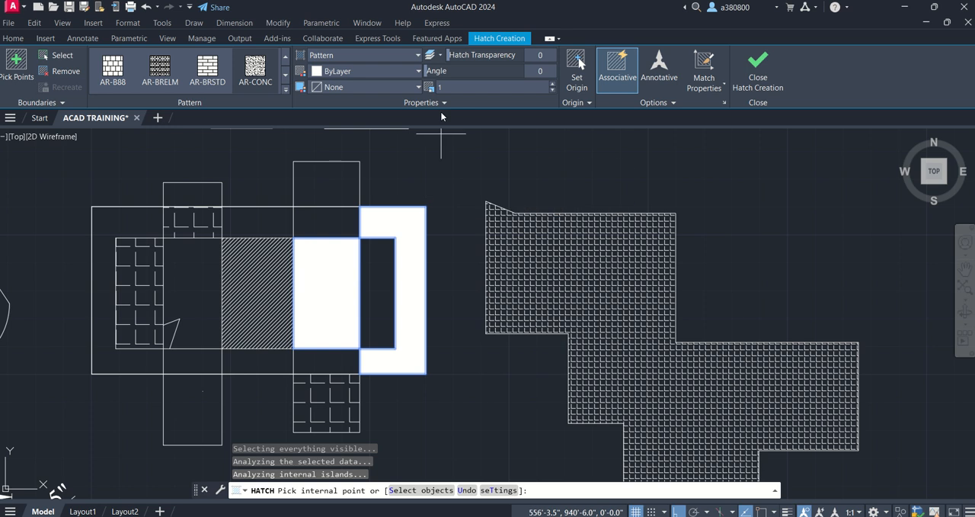
key("Escape")
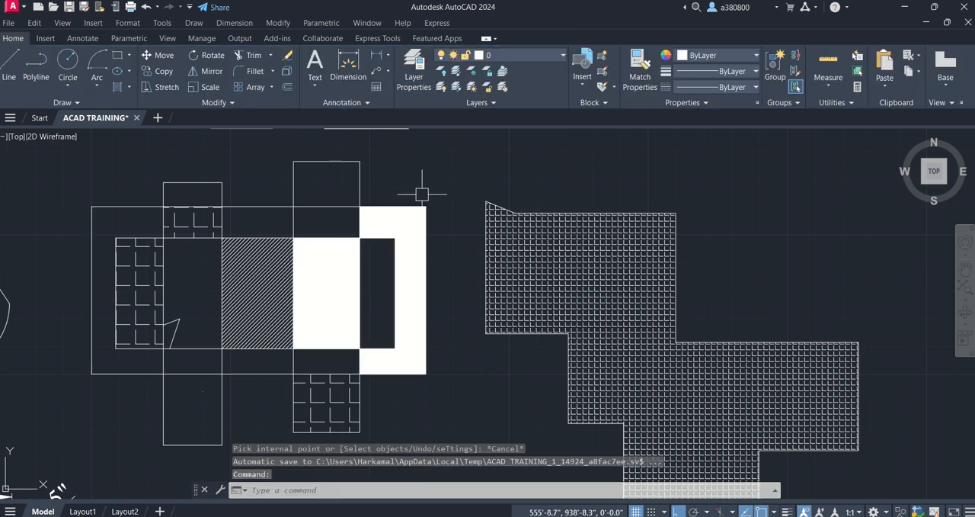
- Try a pattern scale of 20 on the C-shaped AR-CONC hatch, and set it to 100
left_click(397, 227)
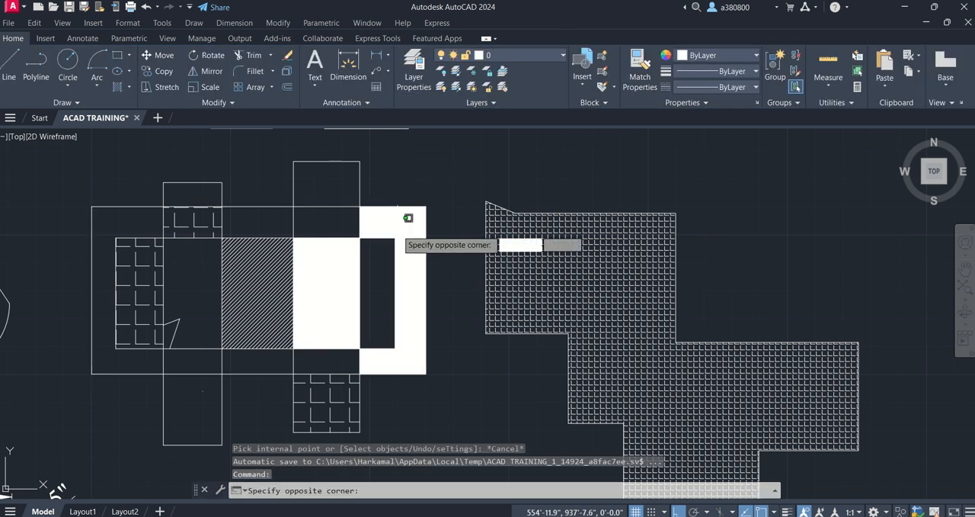
left_click(411, 218)
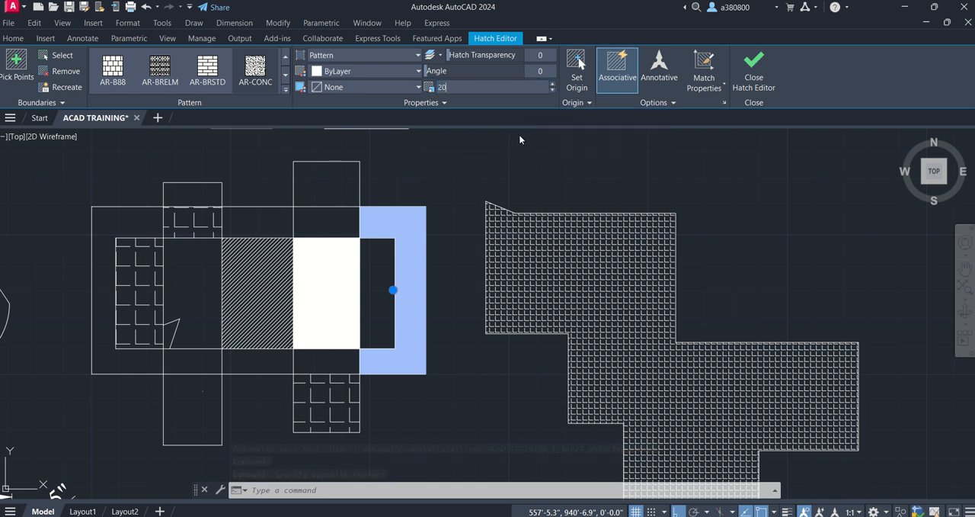
left_click(484, 88)
type("20")
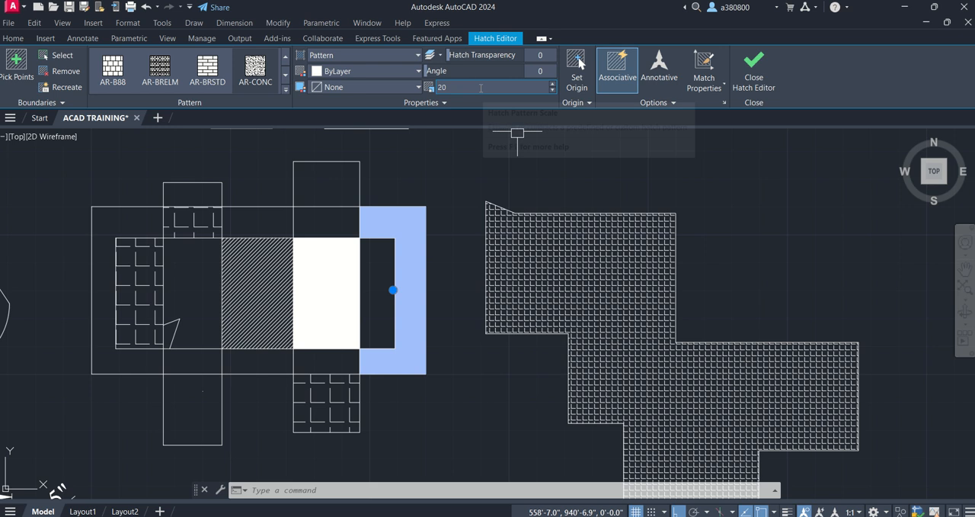
double_click(477, 89)
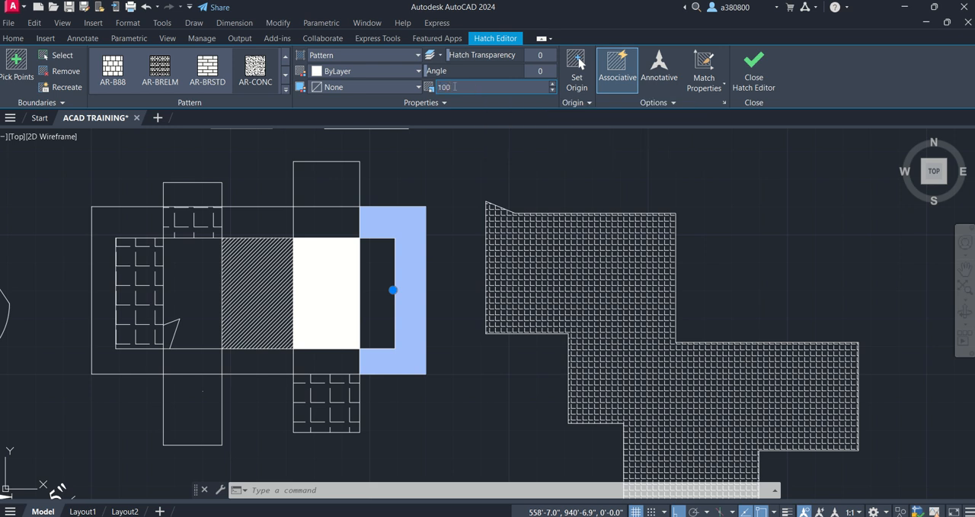
key("Return")
- Add another AR-CONC hatch to the C-shaped area, try a pattern scale of 1000, and set it to 0
scroll(404, 223, "up", 12)
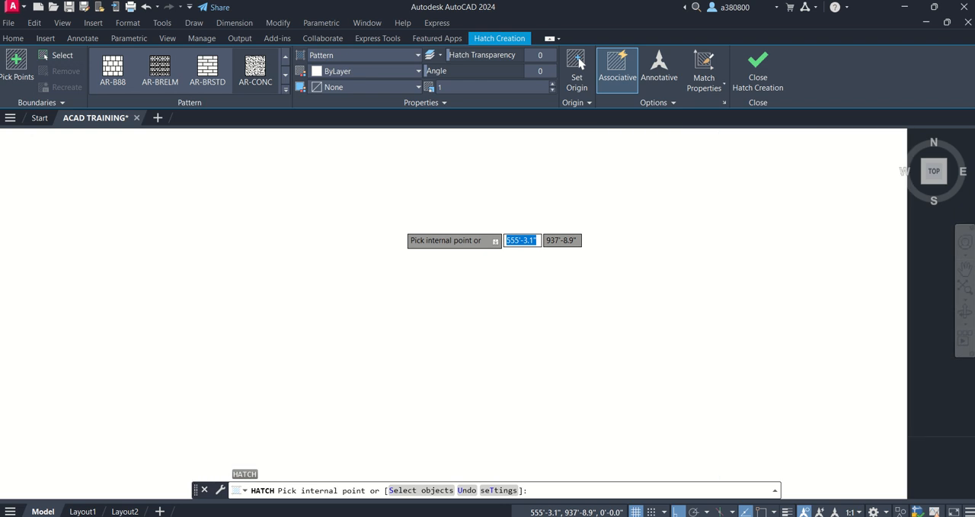
scroll(407, 217, "down", 6)
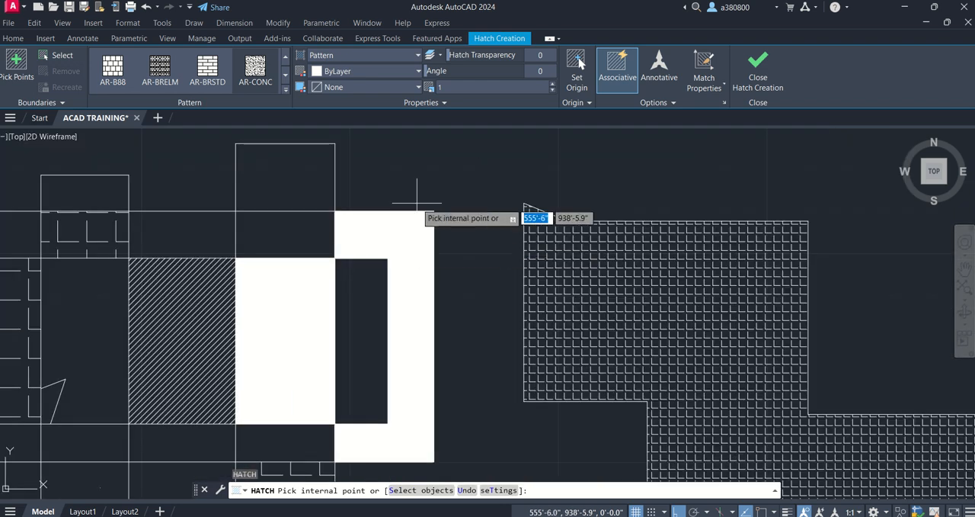
left_click(394, 252)
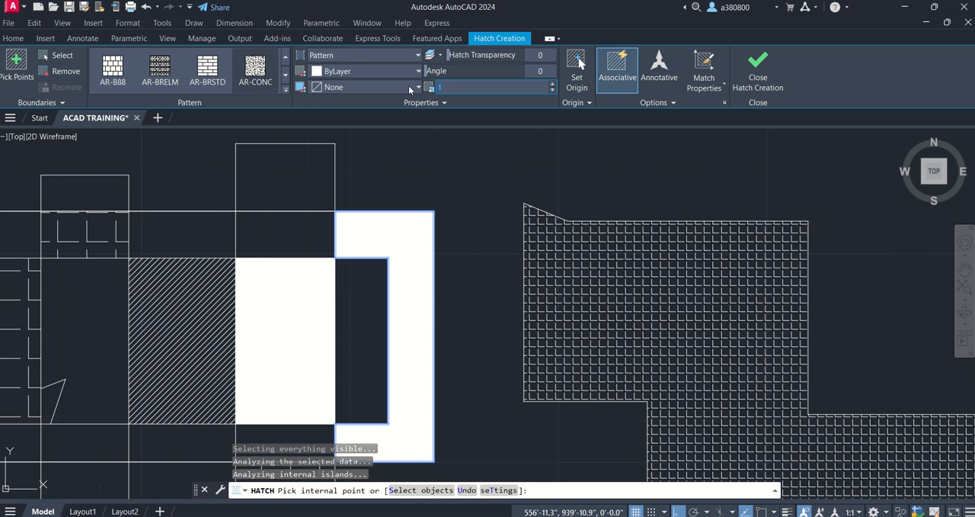
type("1000")
left_click_drag(449, 89, 403, 84)
type("0.0")
key("Return")
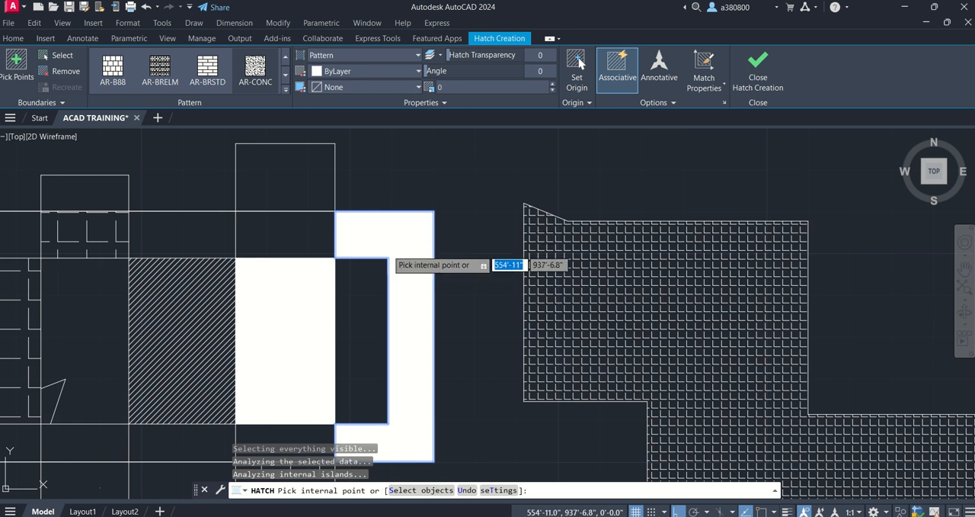
scroll(385, 252, "up", 3)
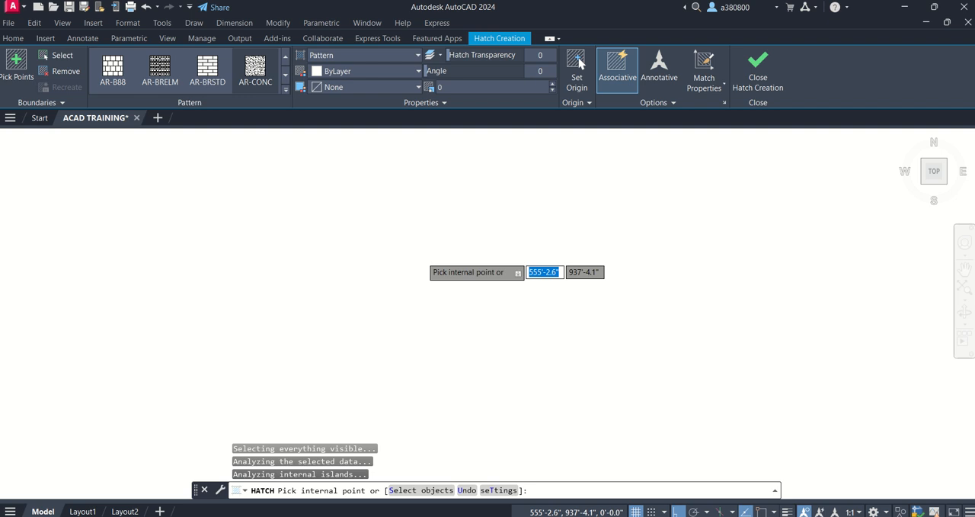
key("Escape")
key("Escape")
key("Escape")
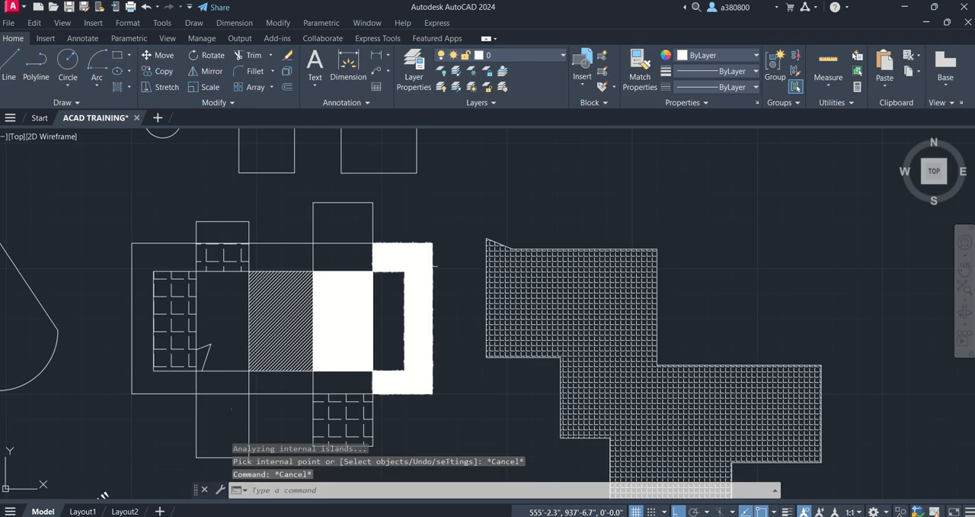
- Inspect the newest AR-CONC hatch in the C-shaped area up close and set its colour to ByBlock
scroll(412, 285, "up", 2)
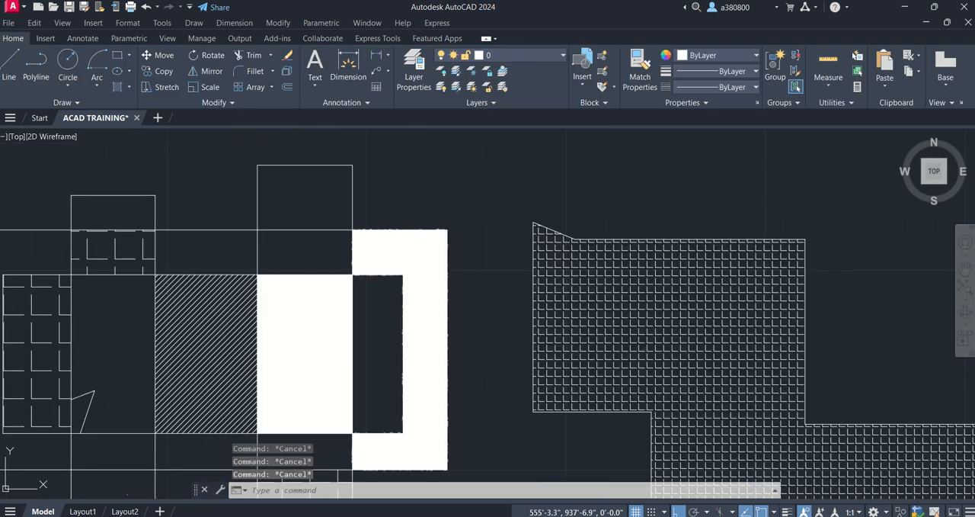
left_click(411, 285)
scroll(424, 278, "up", 17)
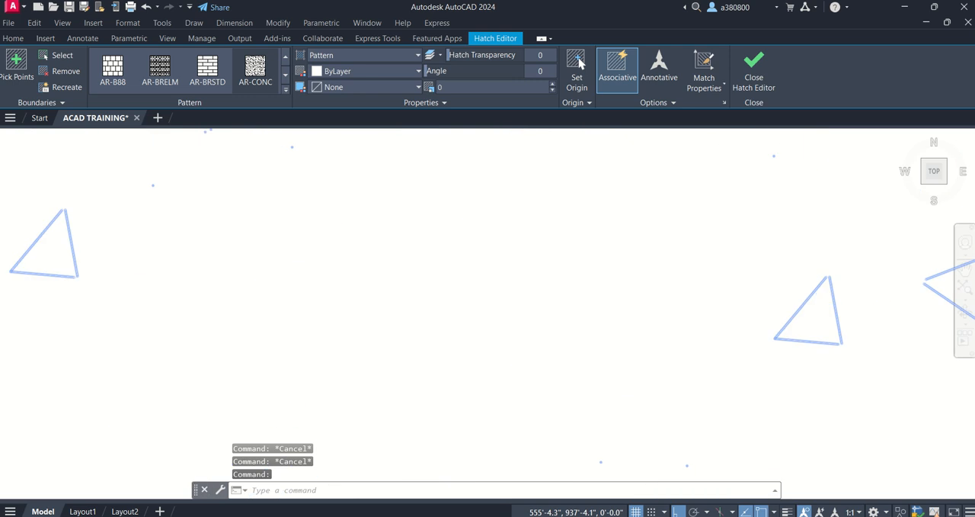
scroll(424, 278, "down", 11)
scroll(421, 277, "down", 2)
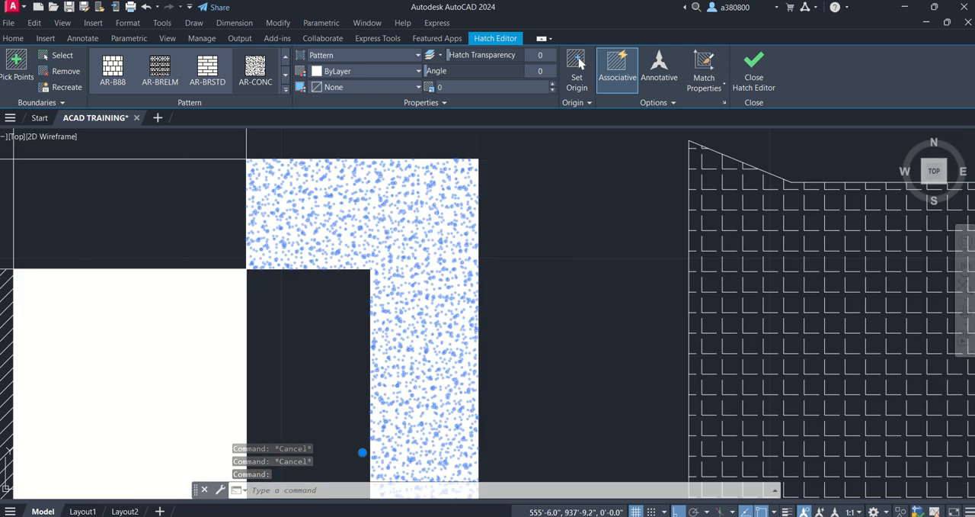
left_click(419, 74)
left_click(403, 97)
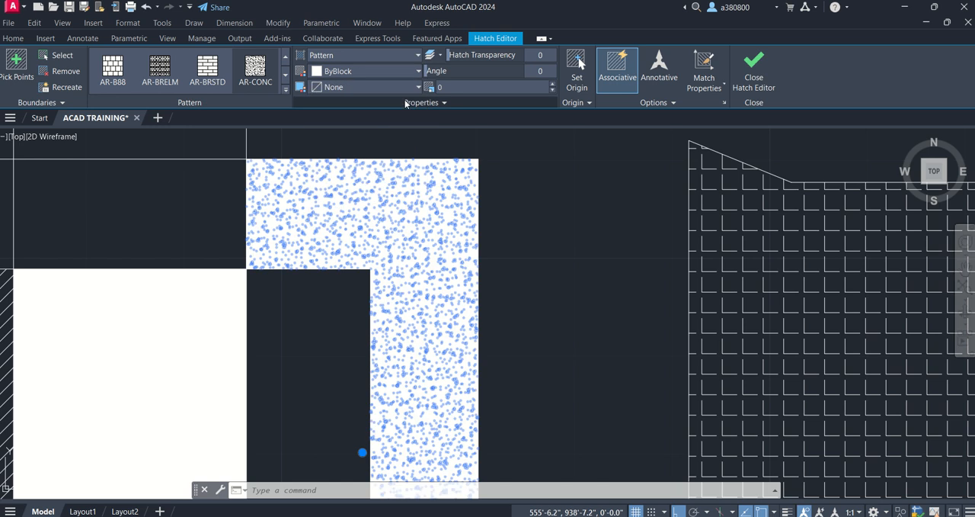
key("Escape")
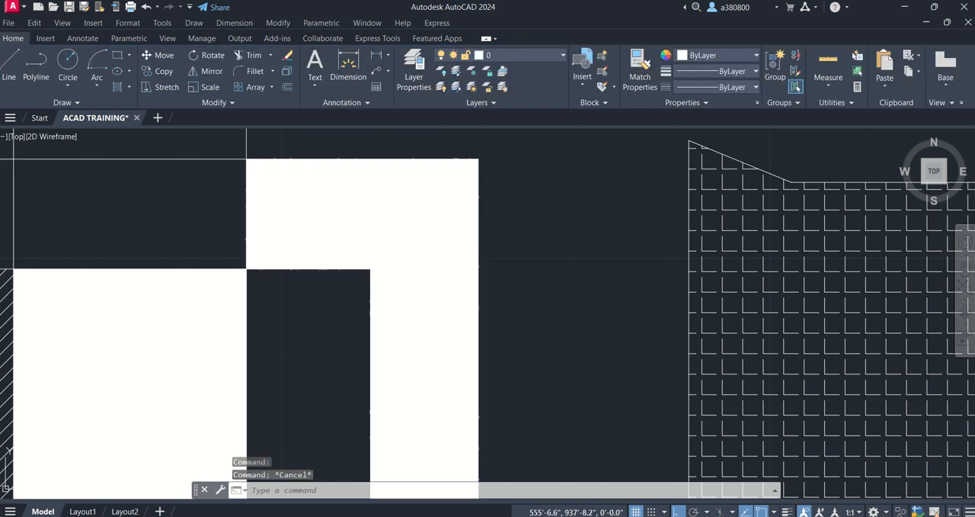
- Set the pattern scale of the ByBlock AR-CONC hatch in the C-shaped area to 0.1 and deselect it
left_click(397, 233)
scroll(397, 233, "up", 10)
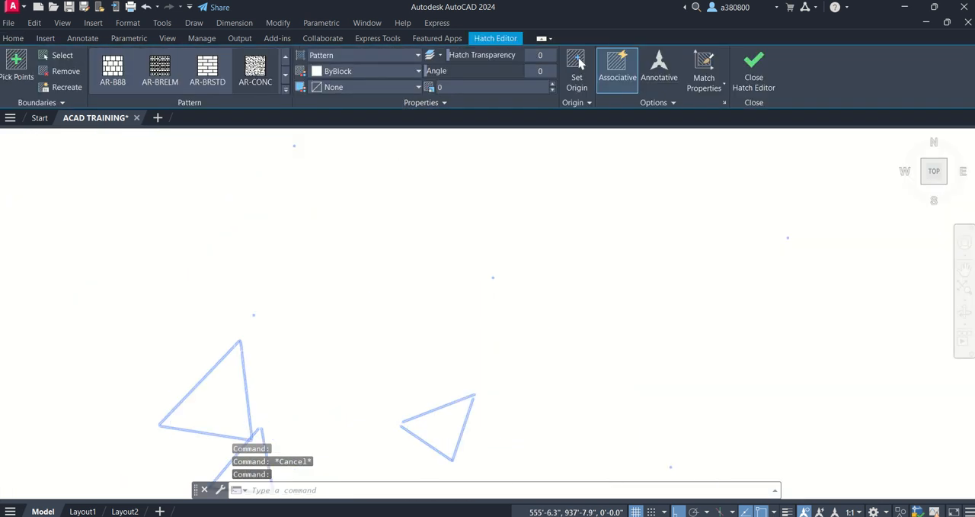
scroll(192, 277, "down", 8)
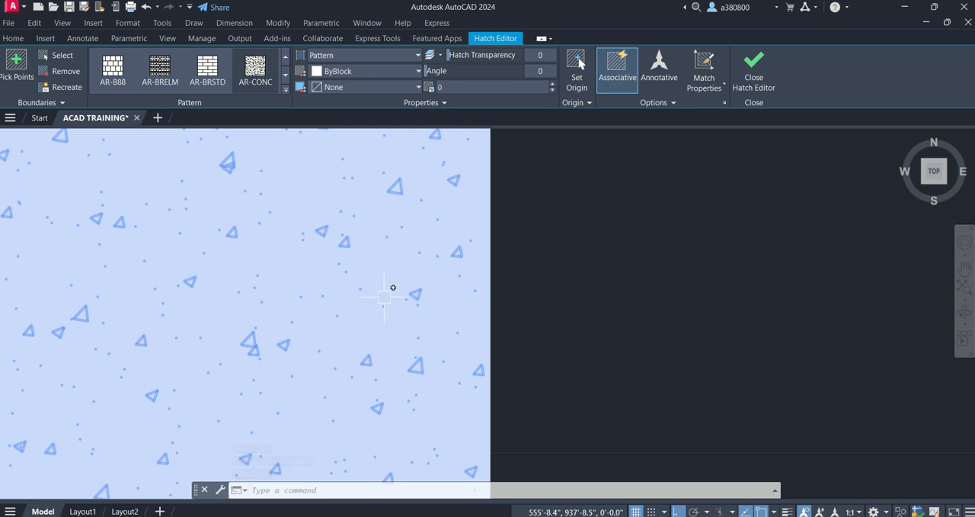
scroll(384, 297, "down", 2)
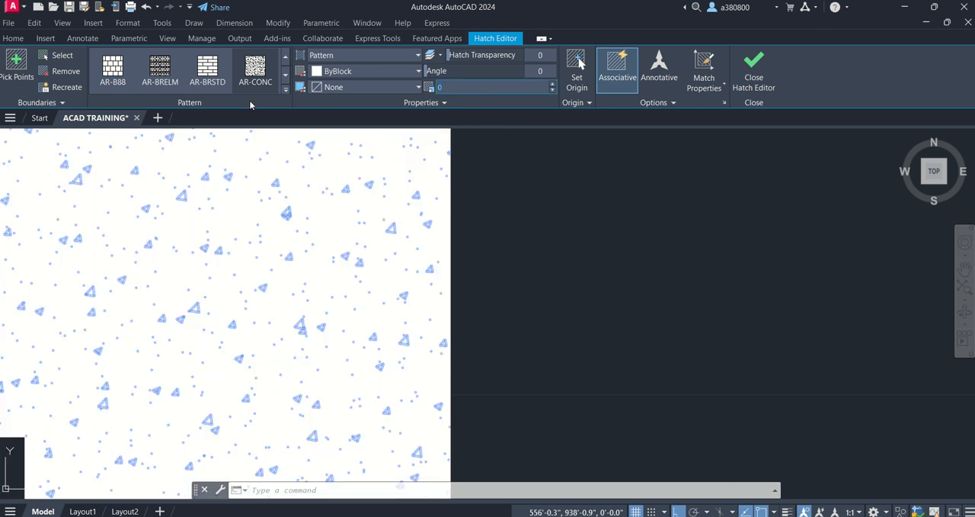
type("0")
key("Return")
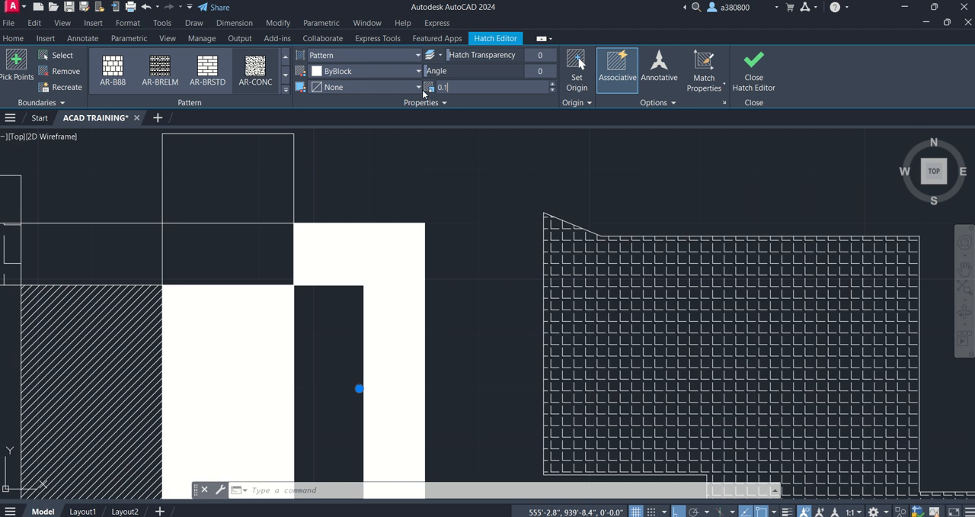
key("Return")
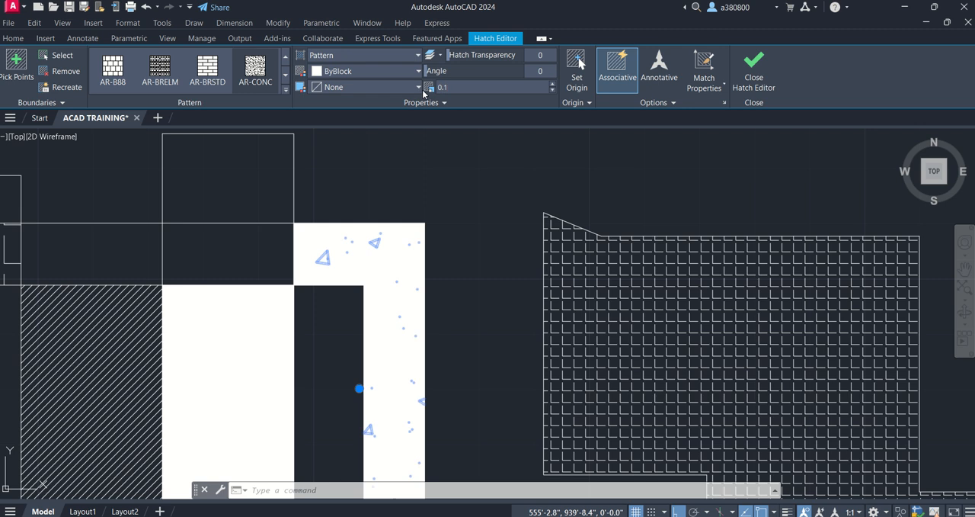
key("Escape")
key("Escape")
left_click(445, 214)
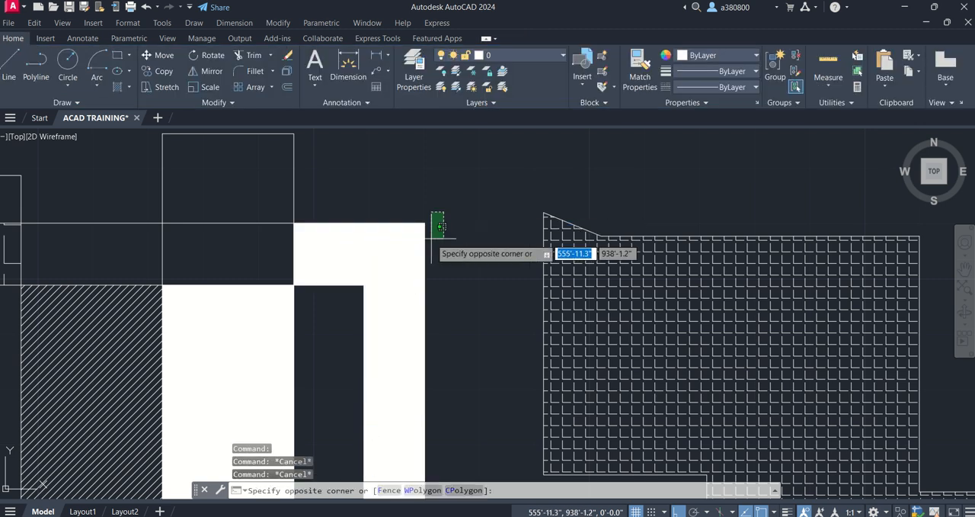
key("Escape")
left_click(403, 244)
scroll(388, 244, "up", 5)
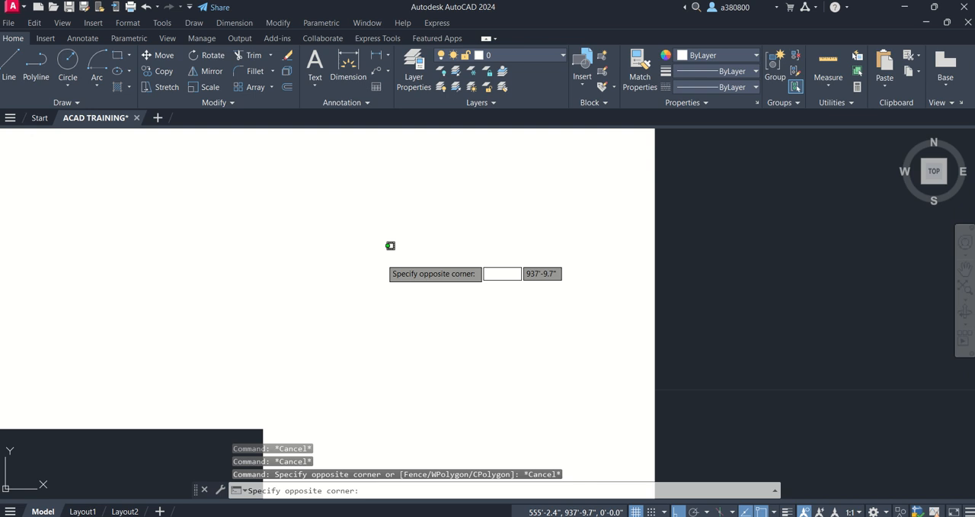
left_click(416, 297)
left_click(423, 288)
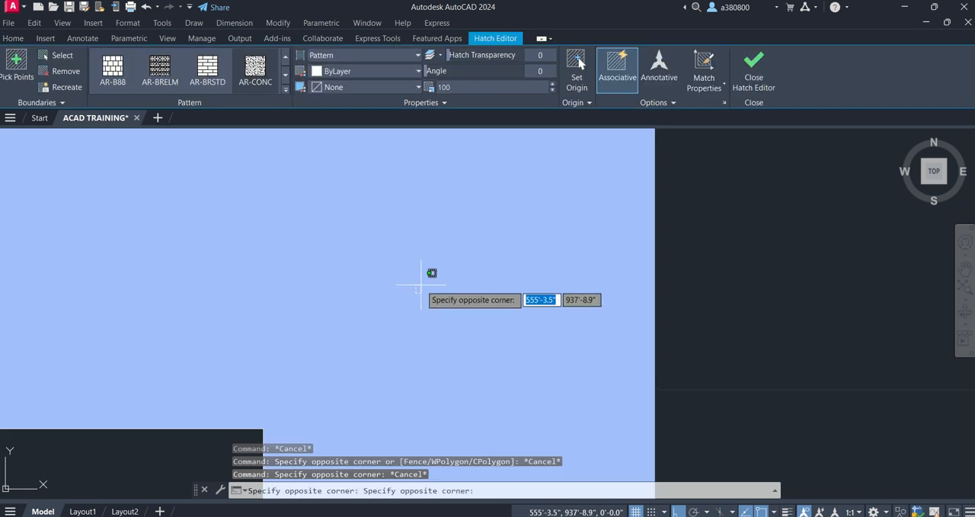
scroll(423, 284, "down", 5)
left_click(422, 284)
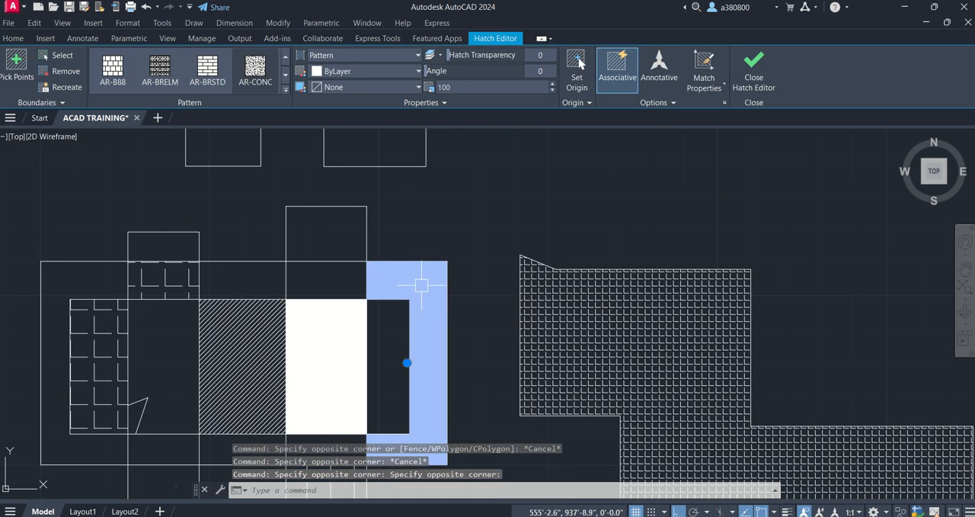
key("XF86Calculator")
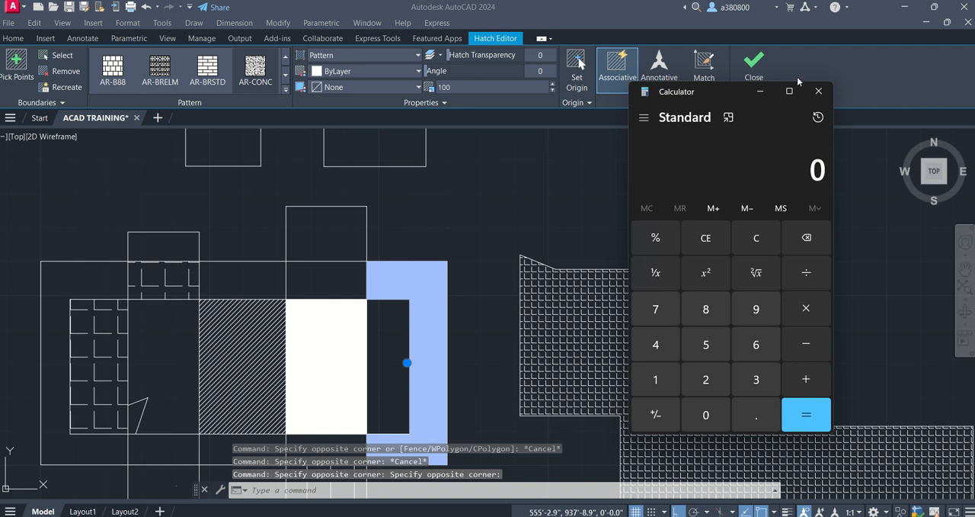
left_click(819, 91)
key("Escape")
key("Escape")
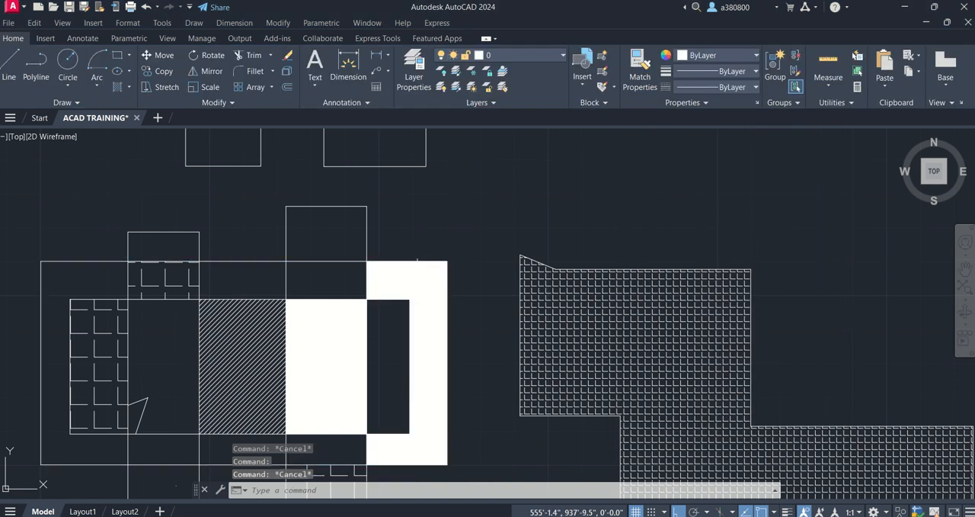
key("Escape")
- Delete the solid-looking dense AR-CONC hatches from the C-shaped area and from the neighbouring area beside the ANSI31 hatch
left_click(417, 288)
left_click(416, 276)
key("Delete")
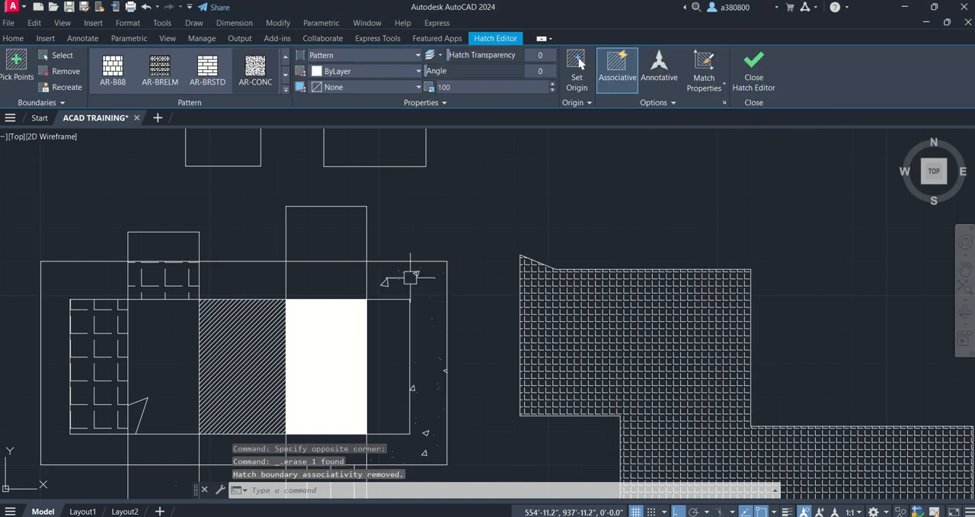
left_click(337, 341)
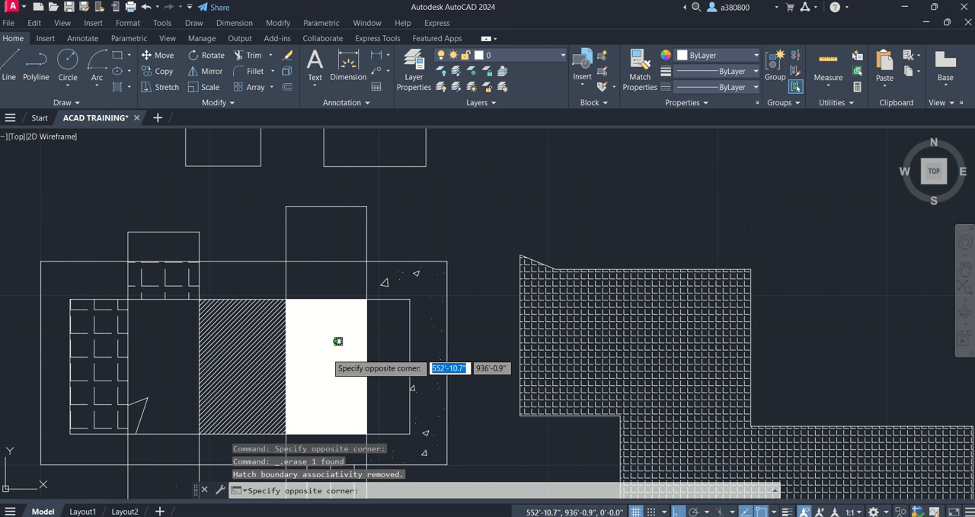
left_click(343, 351)
key("Delete")
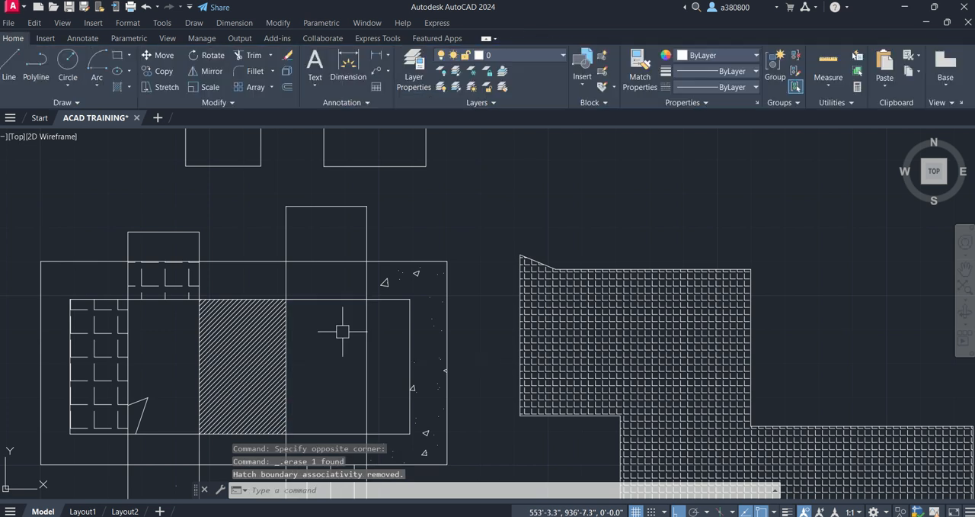
- Delete the remaining sparse AR-CONC hatch from the C-shaped area and undo that deletion
scroll(410, 378, "up", 2)
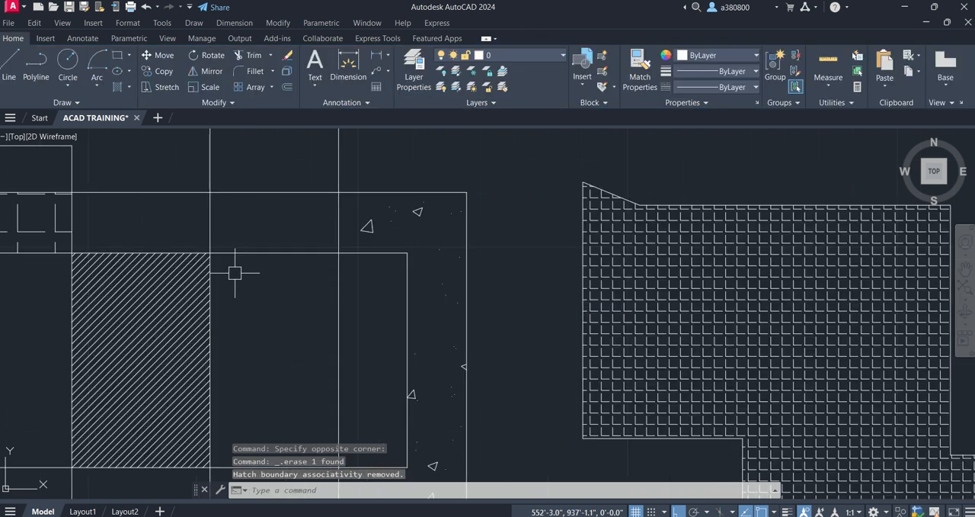
scroll(423, 217, "down", 4)
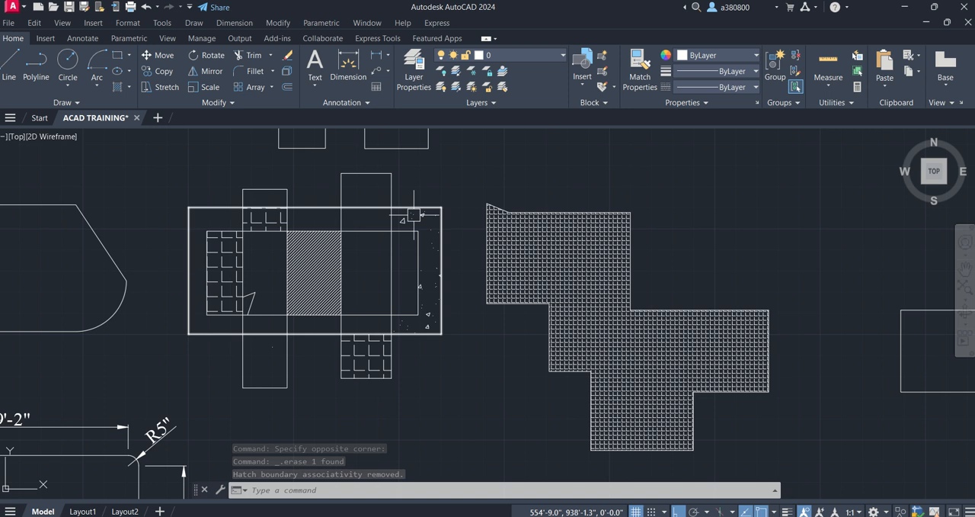
scroll(443, 218, "up", 4)
left_click(439, 214)
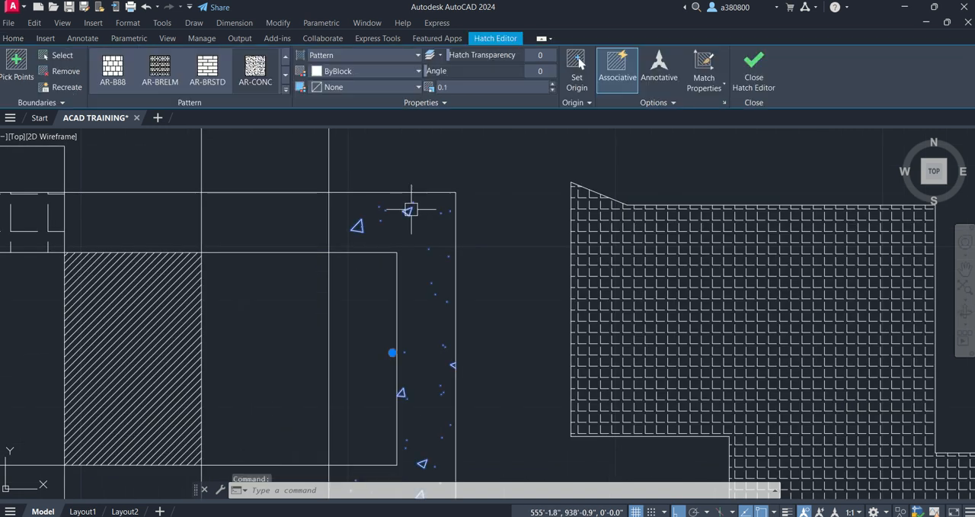
left_click_drag(453, 88, 412, 90)
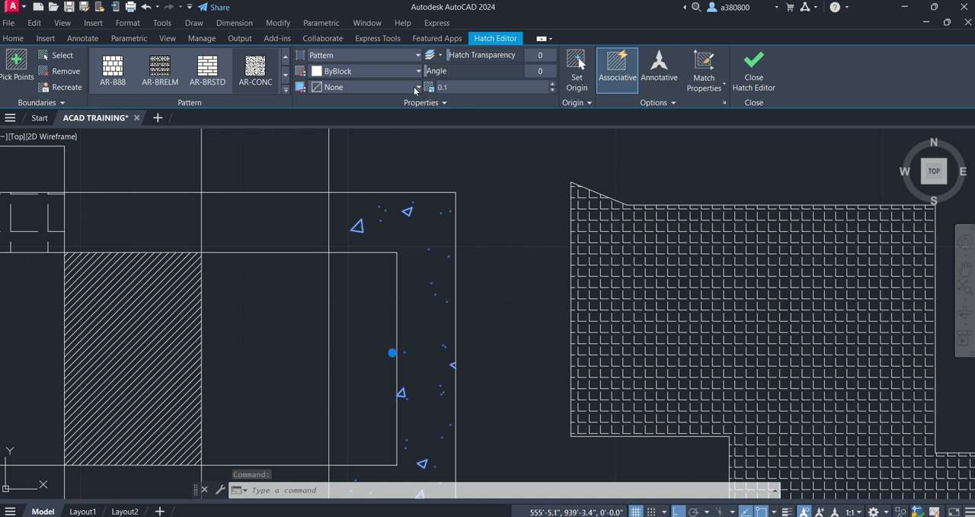
key("Delete")
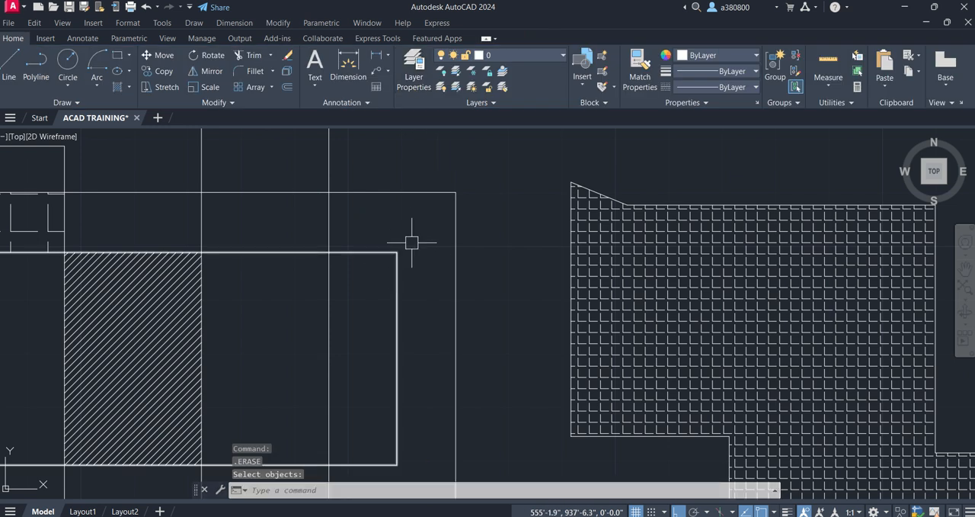
key("ctrl+z")
key("ctrl+z")
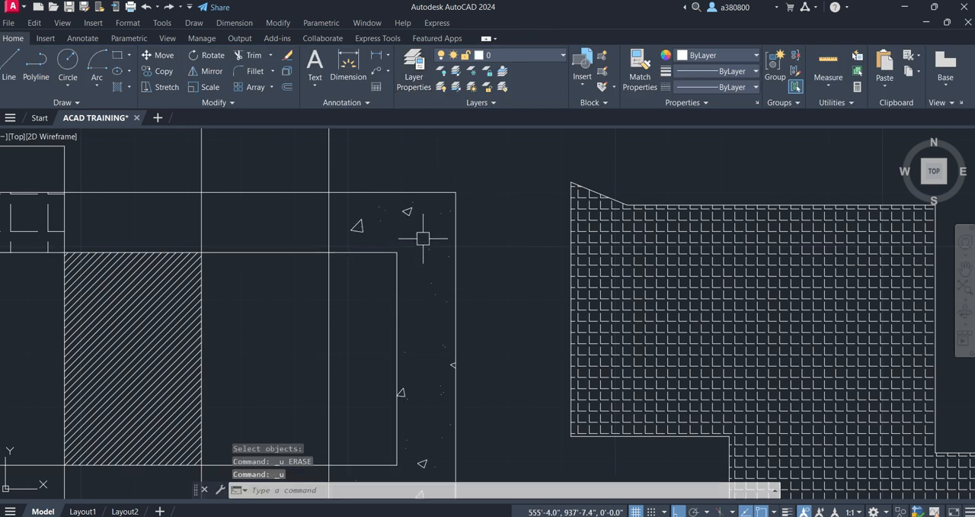
- Try a pattern scale of 1 on the AR-CONC hatch in the C-shaped area, set it to 0.01, and deselect it
left_click(407, 211)
left_click(480, 86)
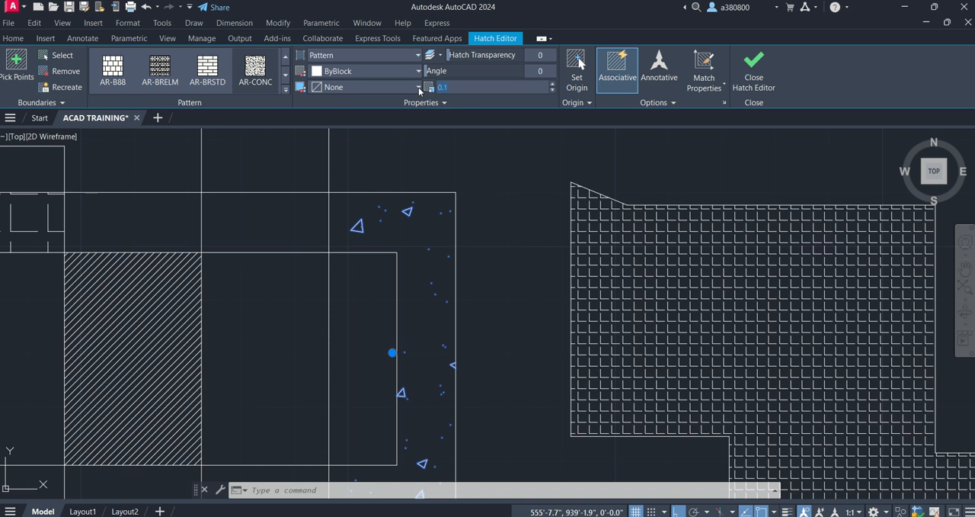
left_click(440, 87)
key("BackSpace")
key("BackSpace")
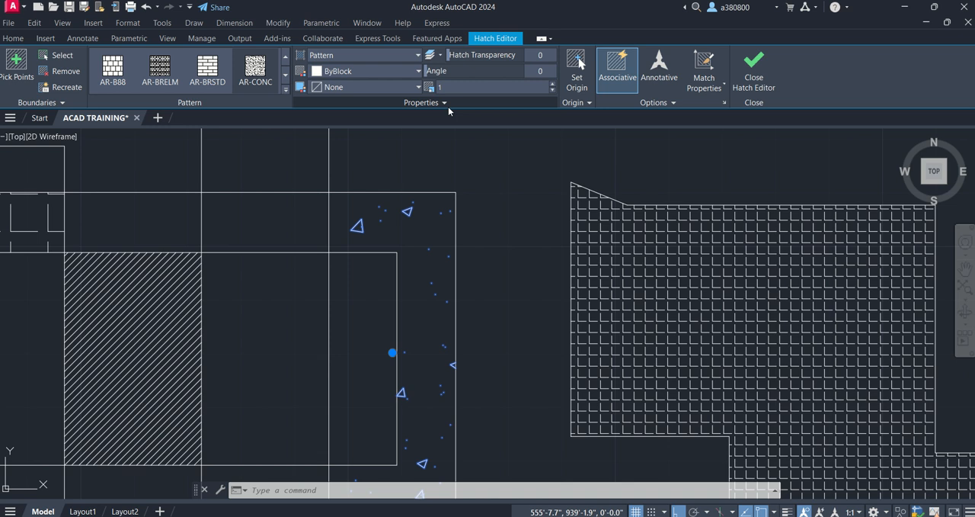
key("Return")
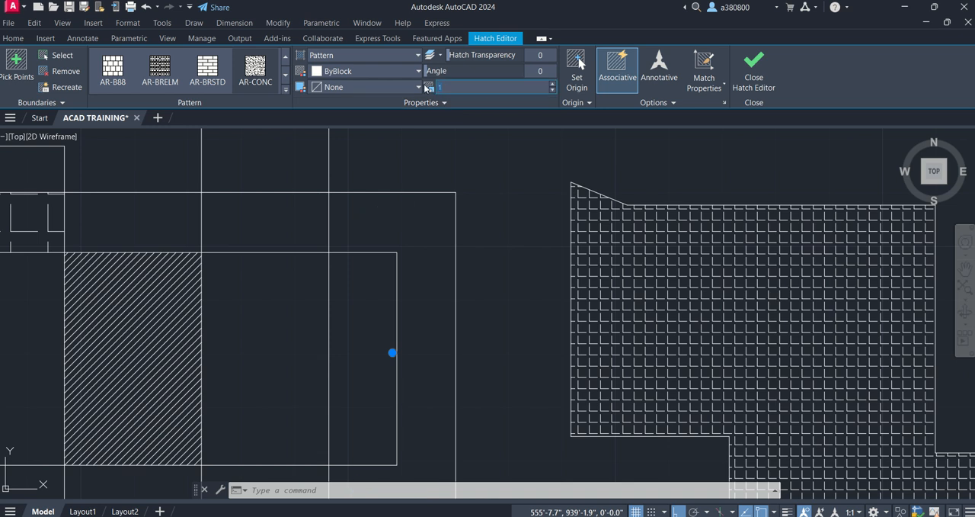
left_click(439, 87)
type("0.01")
key("Return")
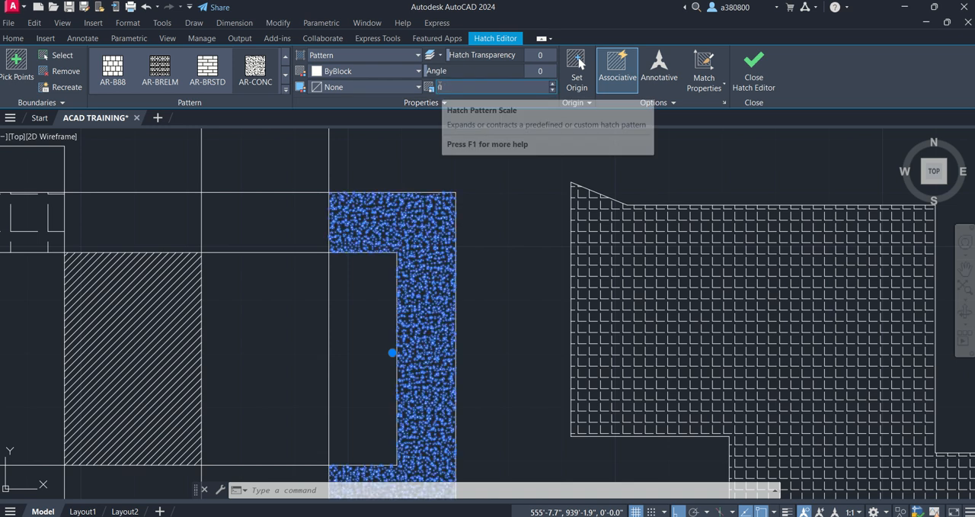
scroll(387, 257, "up", 5)
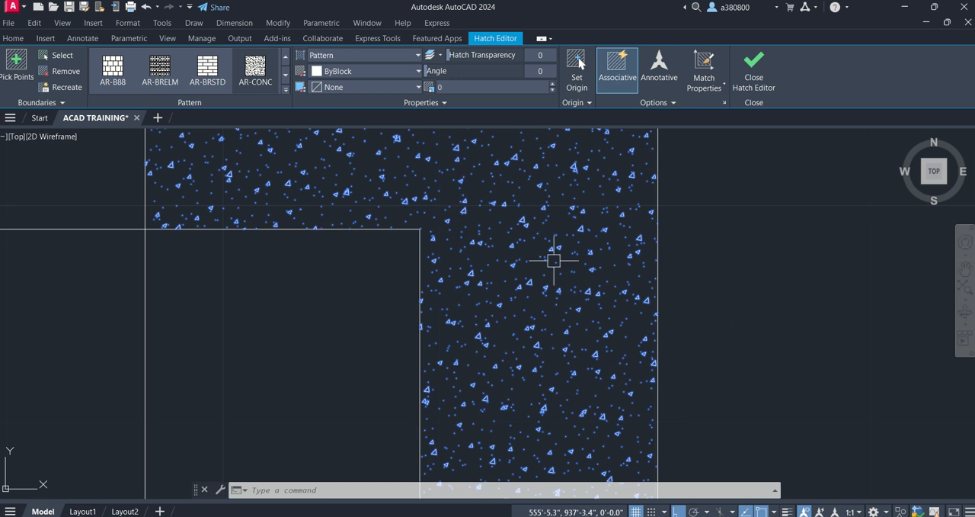
mouse_move(569, 448)
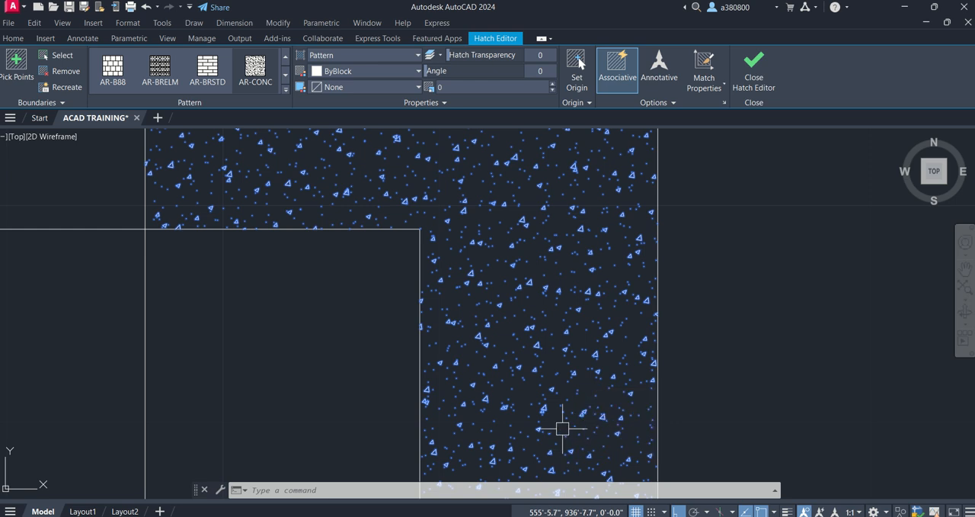
scroll(564, 263, "up", 5)
scroll(568, 265, "down", 5)
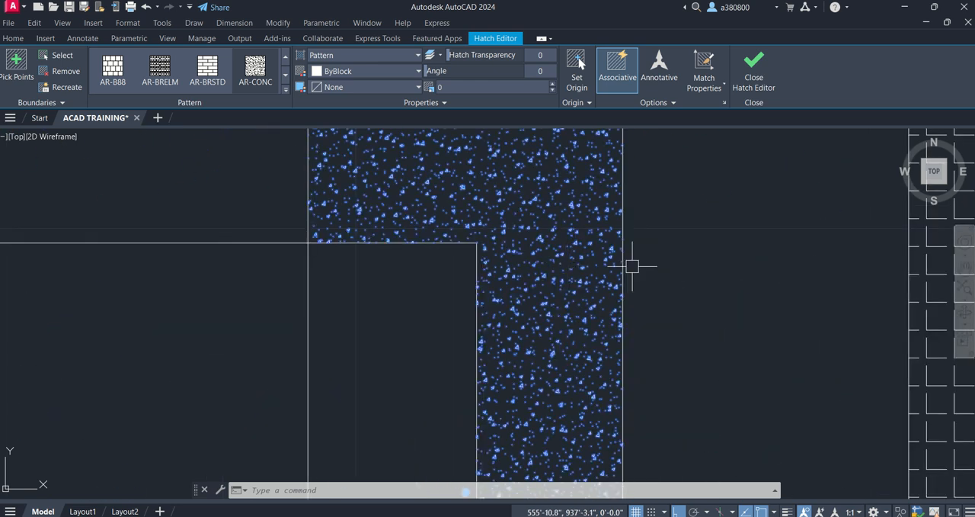
key("Escape")
key("Escape")
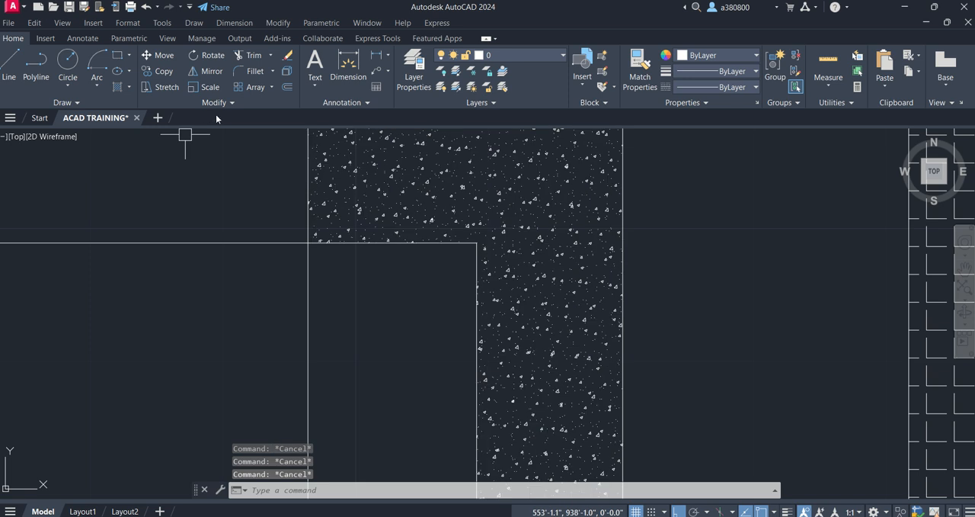
- Add AR-CONC hatches to the two areas directly on either side of the ANSI31 hatch and end the Hatch command
type("h")
key("Return")
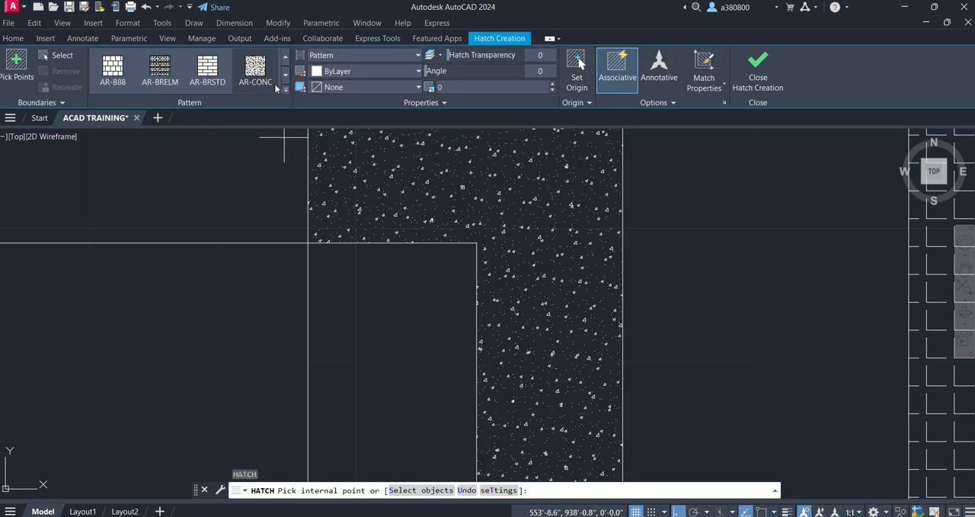
scroll(533, 198, "down", 3)
scroll(427, 244, "up", 5)
left_click(427, 244)
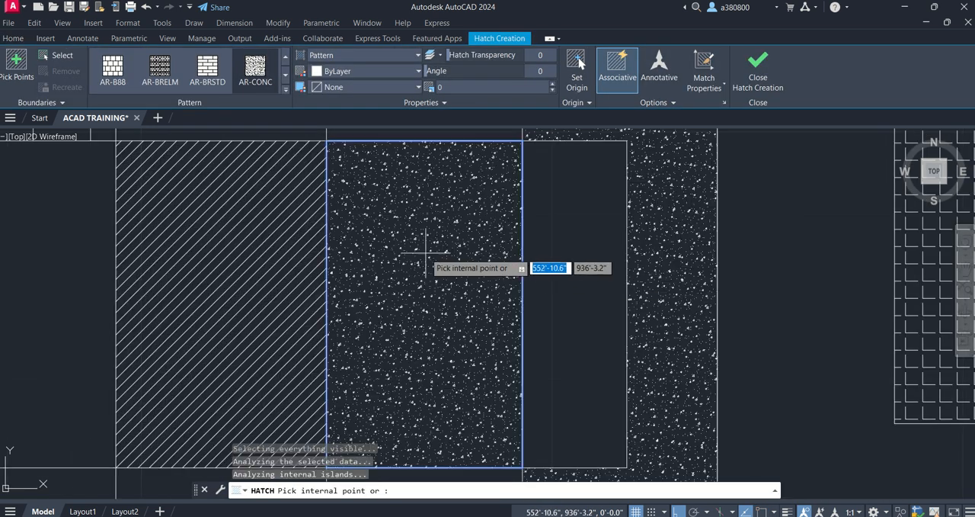
scroll(495, 343, "down", 4)
left_click(312, 286)
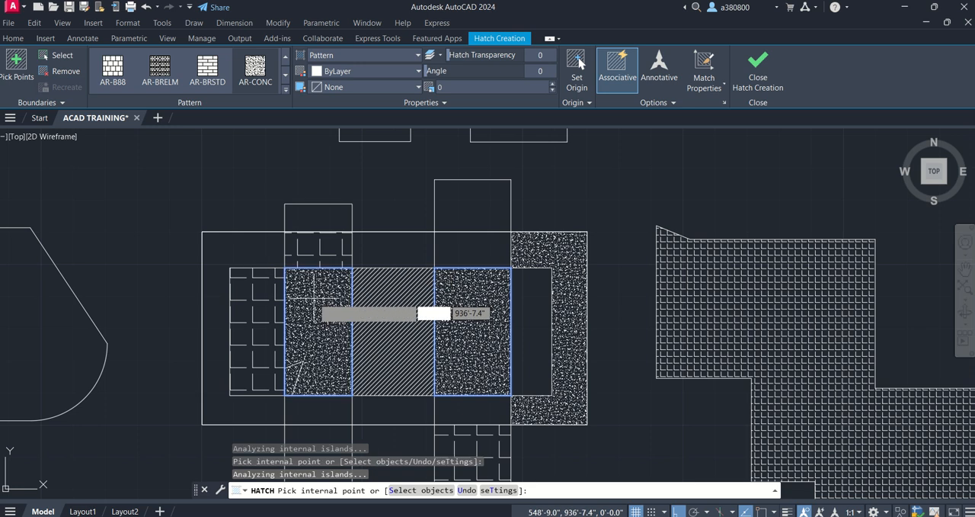
left_click(356, 328)
key("Escape")
- Try pattern scales of 10, 1 and 0.2 on the AR-CONC hatch between the ANGLE and ANSI31 hatches, and set it to 0.1
left_click(327, 300)
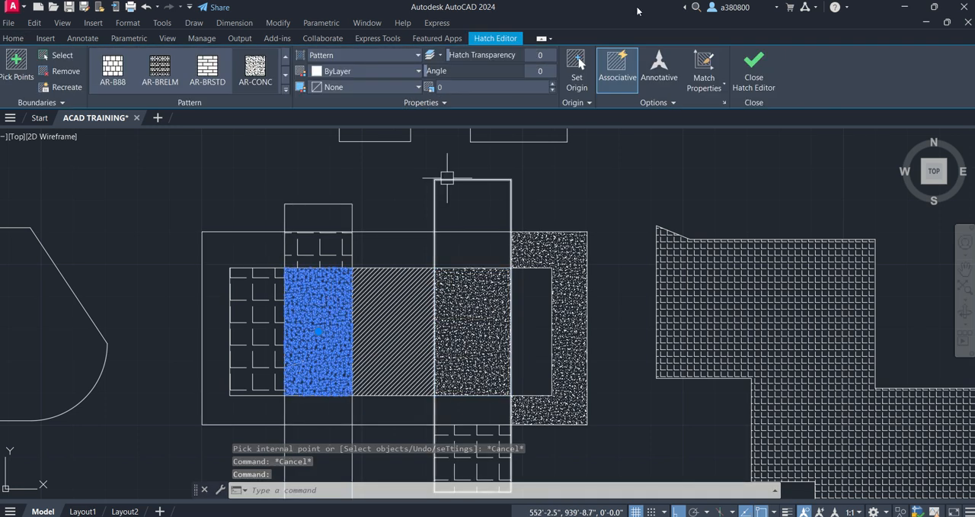
left_click(211, 82)
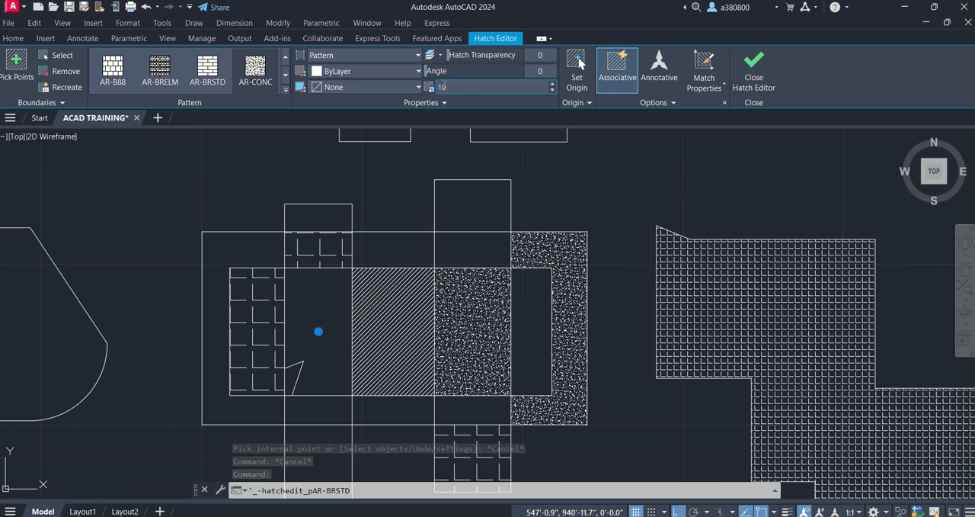
left_click(427, 89)
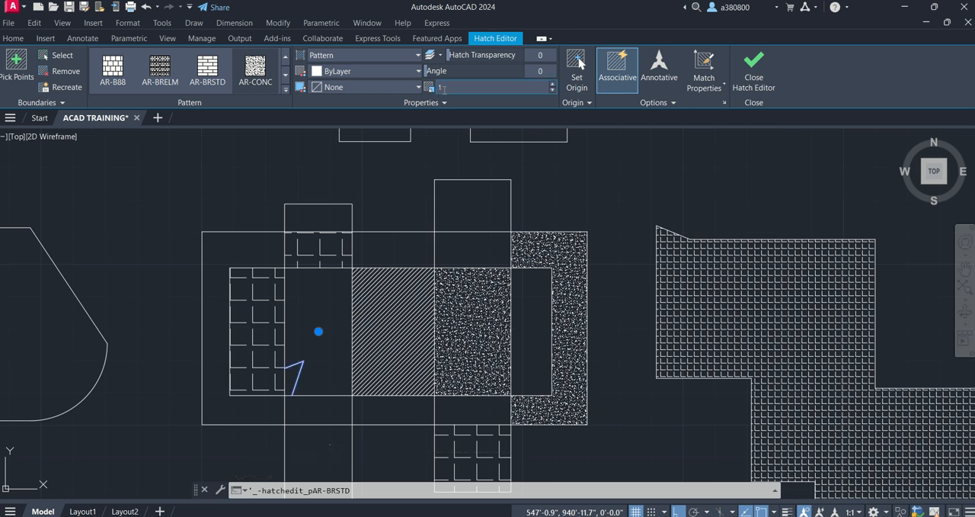
key("BackSpace")
type("0.2")
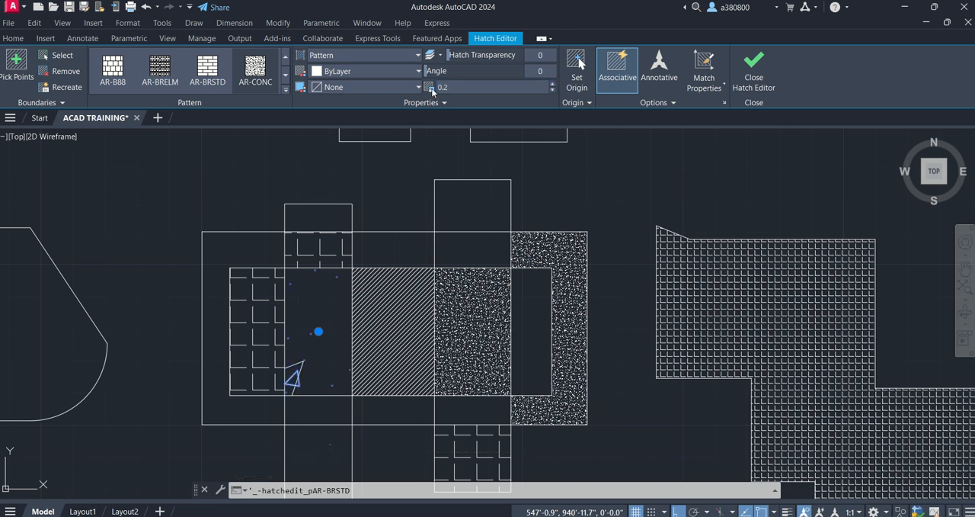
left_click(427, 90)
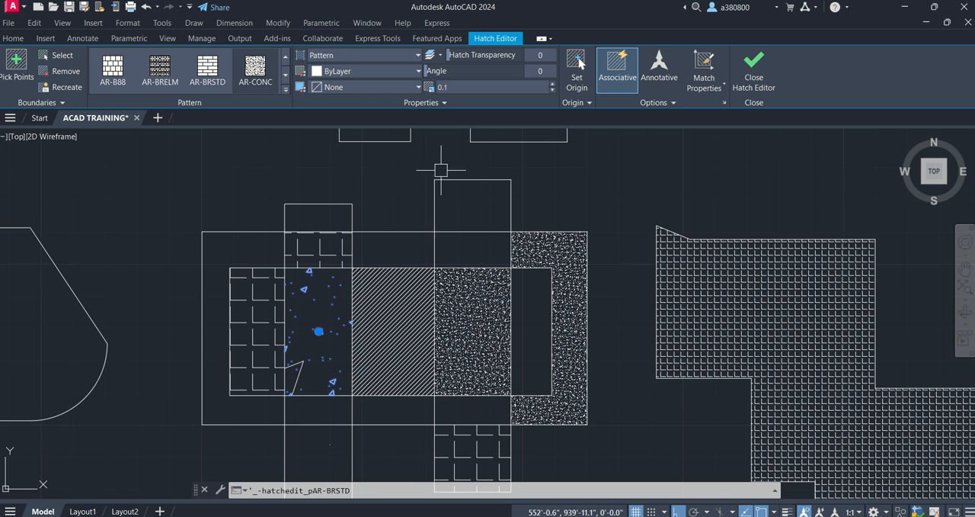
key("Escape")
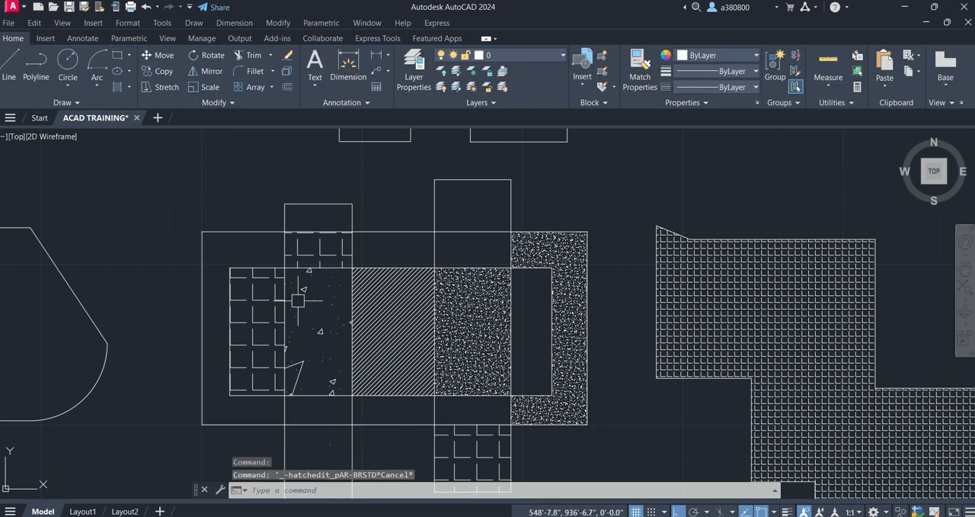
- Delete the AR-CONC hatch and the stray triangular hatch fragment from the area between the ANGLE and ANSI31 hatches
left_click(330, 323)
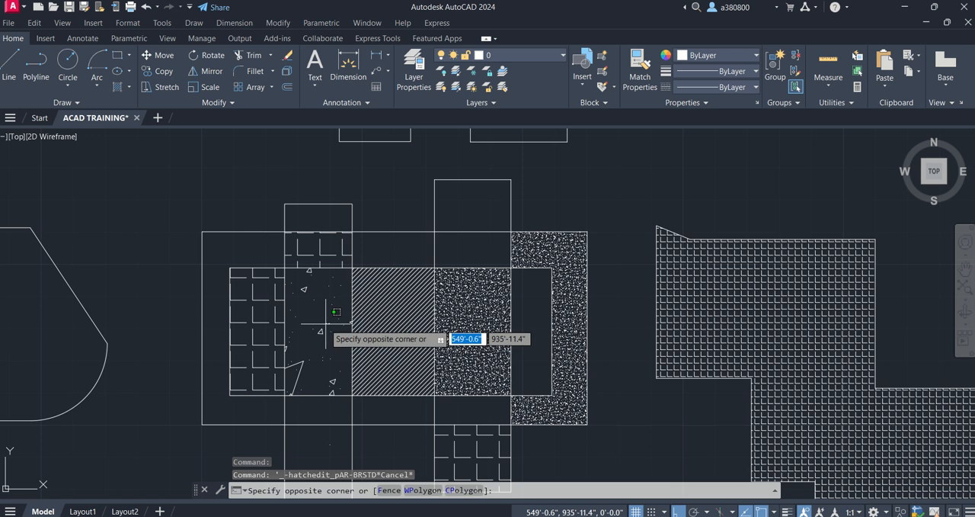
left_click(284, 348)
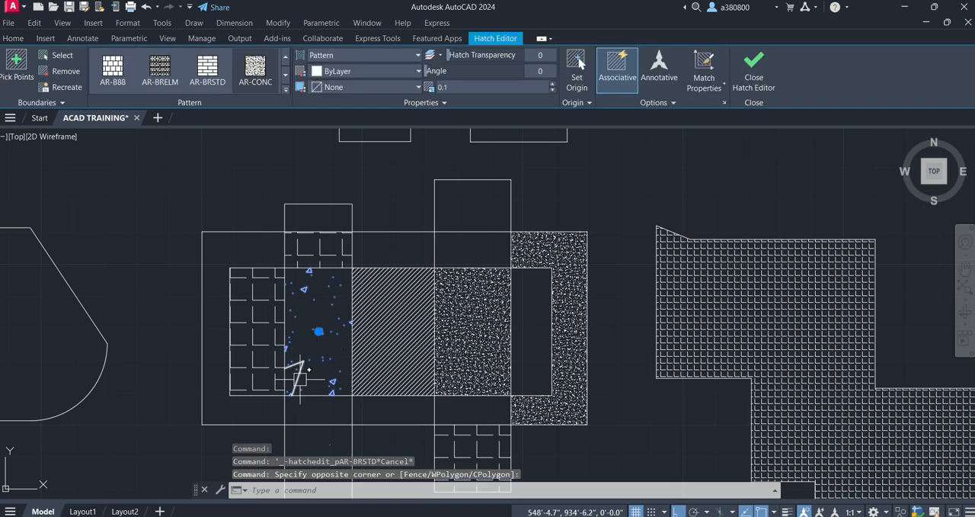
left_click(294, 375)
key("Delete")
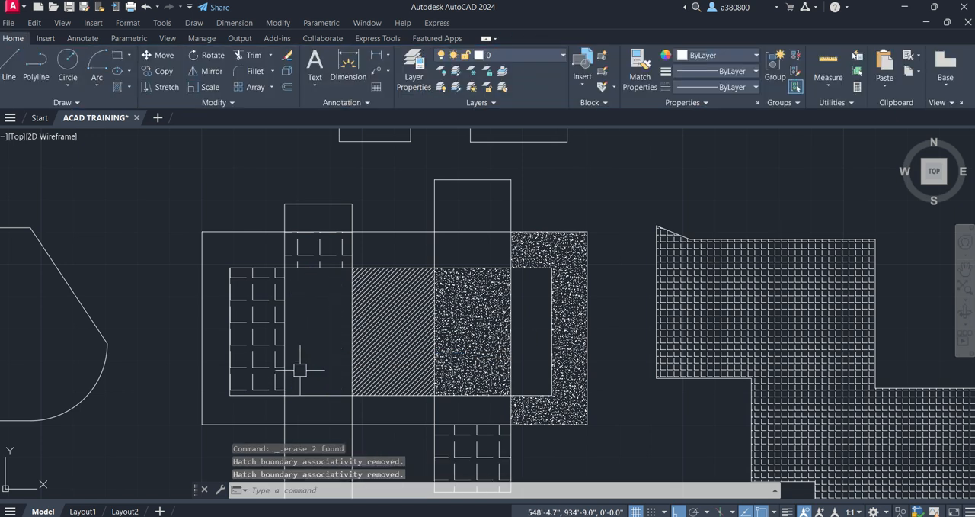
- Undo the deletion of the AR-CONC hatch and the triangular fragment between the ANGLE and ANSI31 hatches
key("ctrl+z")
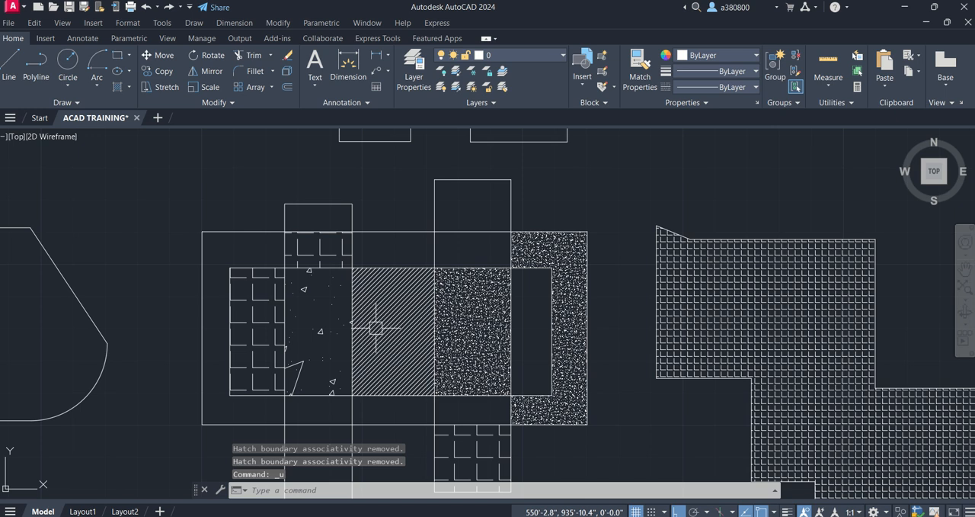
left_click(466, 314)
key("Escape")
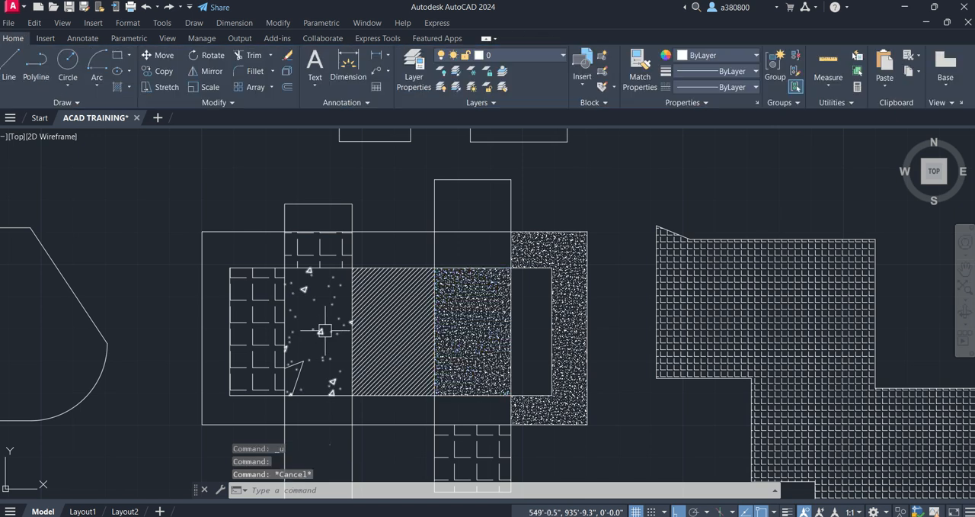
key("Escape")
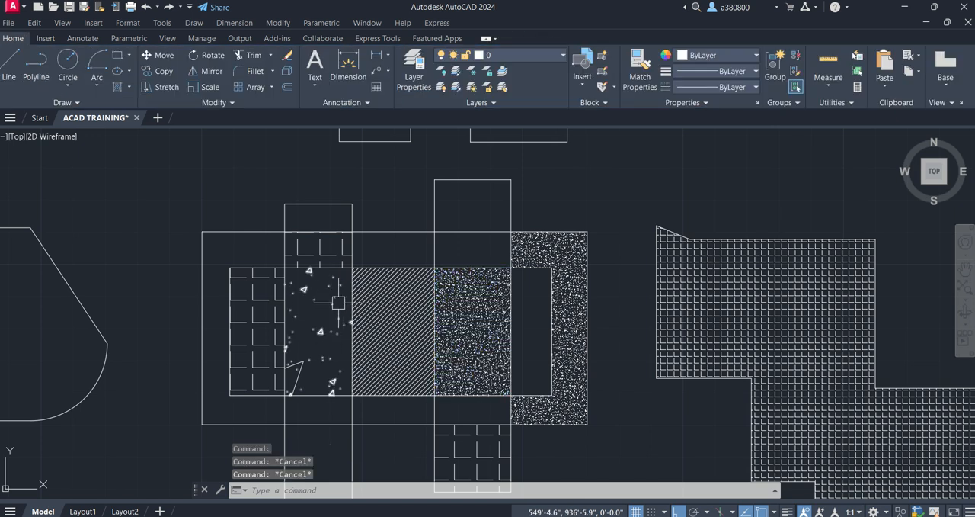
type("MA")
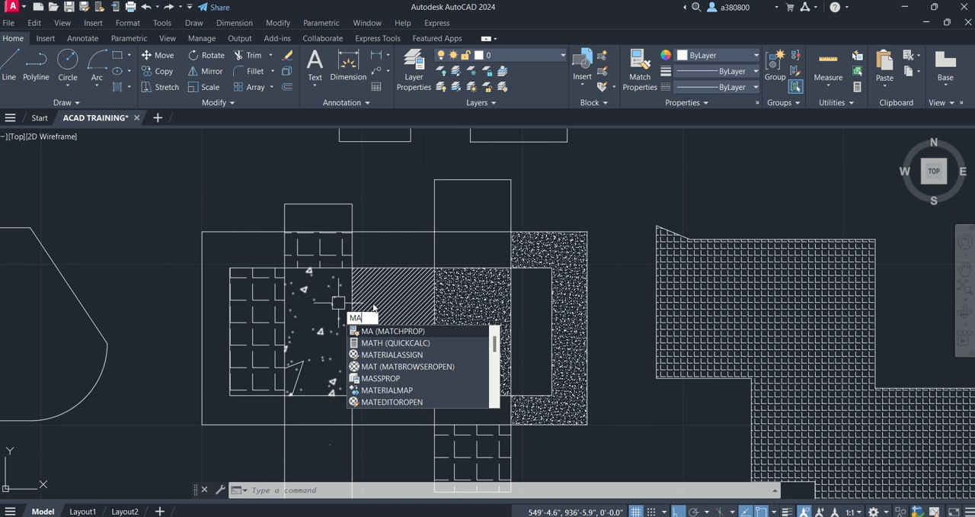
key("Escape")
key("Escape")
key("Escape")
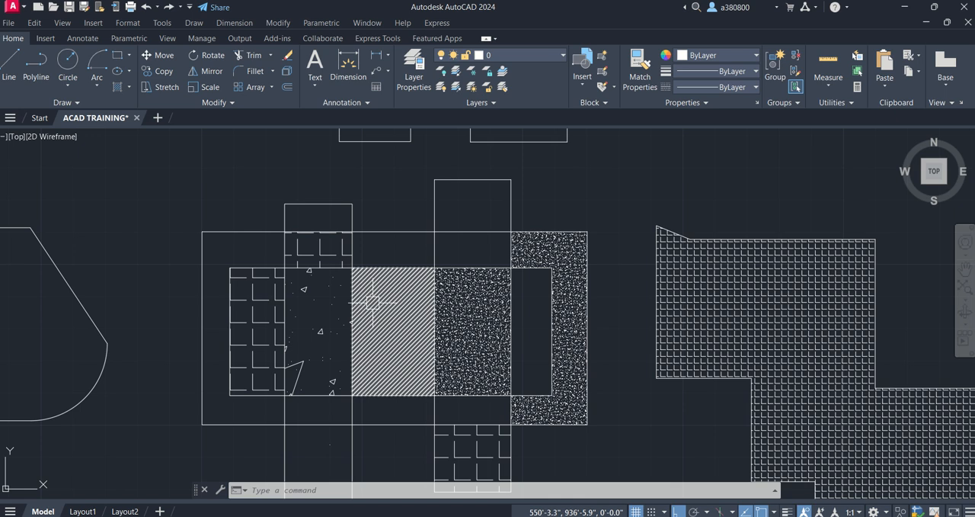
key("Escape")
key("Escape")
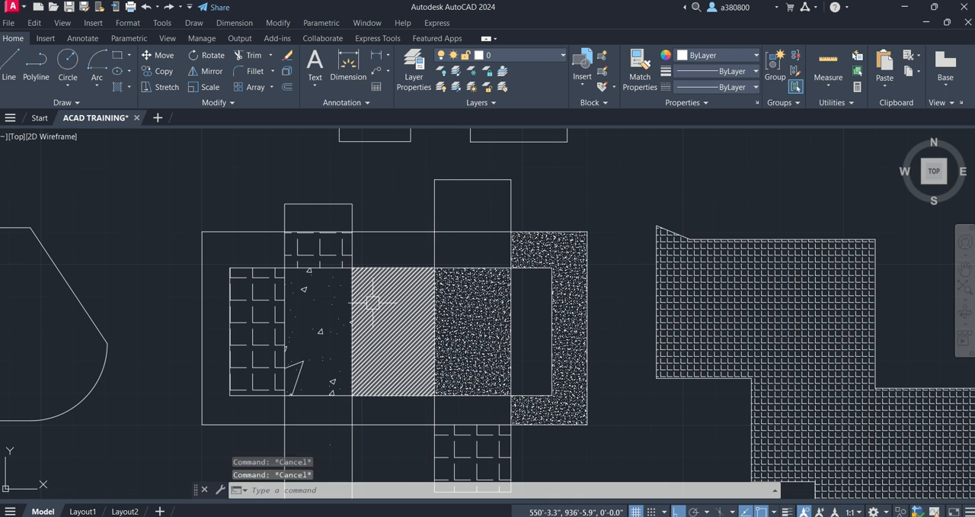
type("MA")
key("Return")
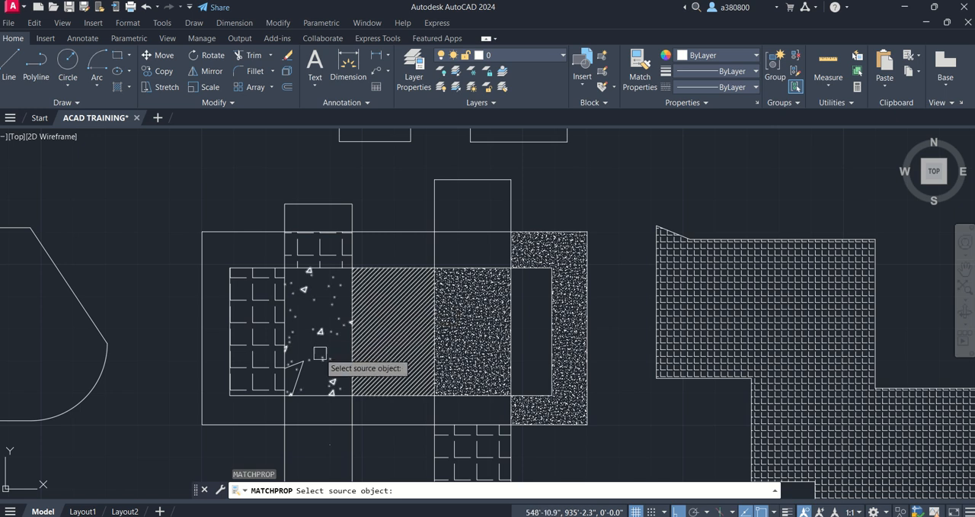
scroll(311, 354, "up", 2)
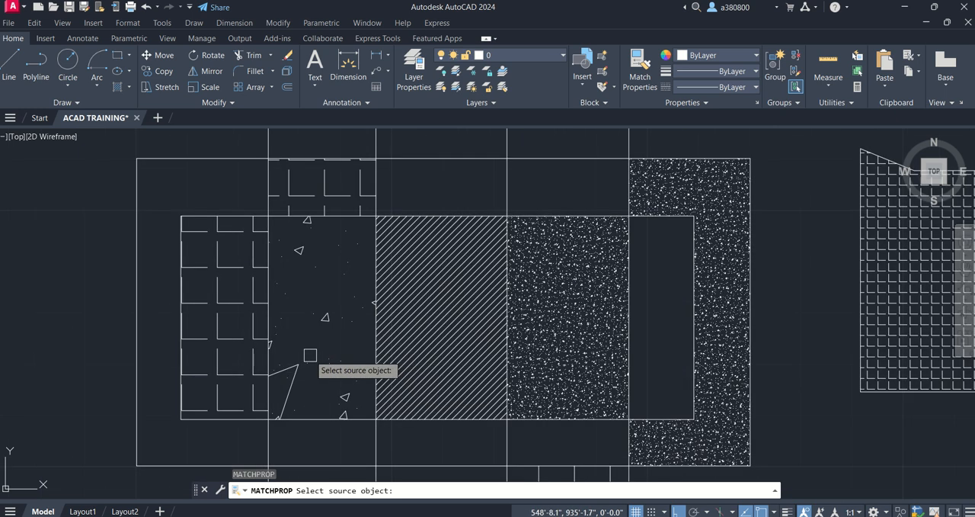
left_click(326, 319)
key("Return")
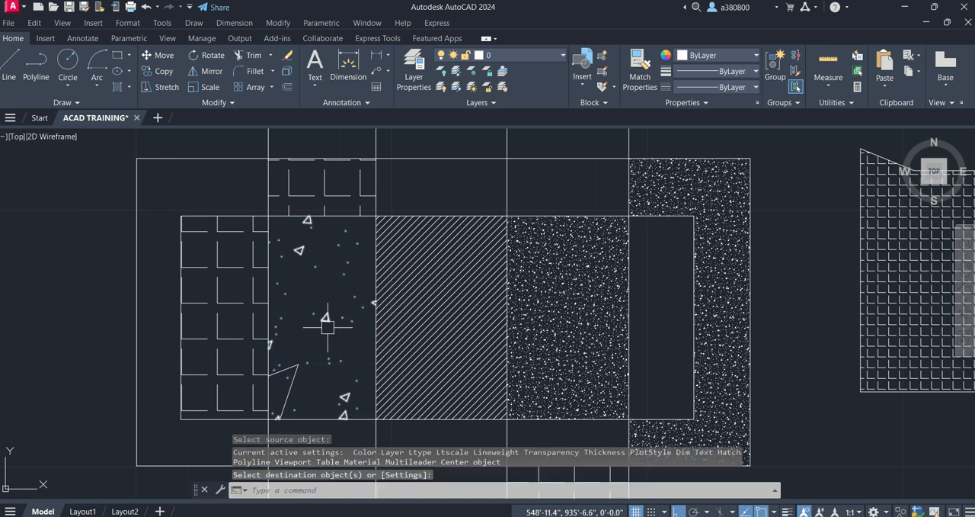
left_click(526, 337)
key("Escape")
key("Escape")
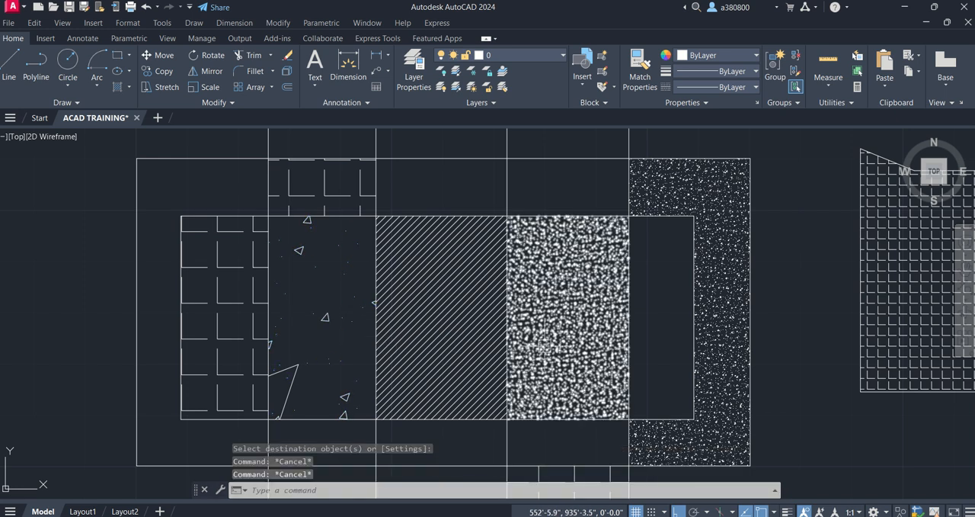
- Use Match Properties to copy the dense AR-CONC hatch onto the ANSI31 hatch, the coarse AR-CONC hatch and the separate stepped shape's hatch
type("MA")
key("Return")
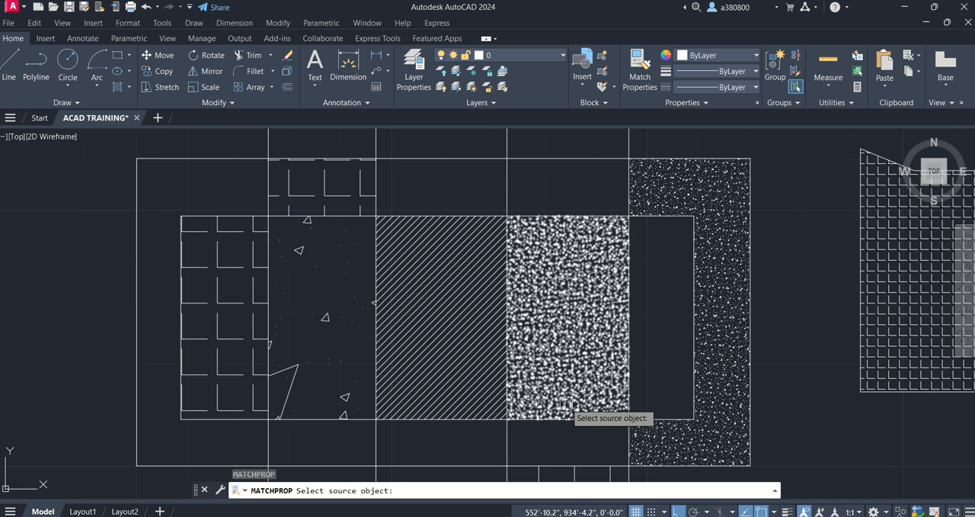
left_click(570, 321)
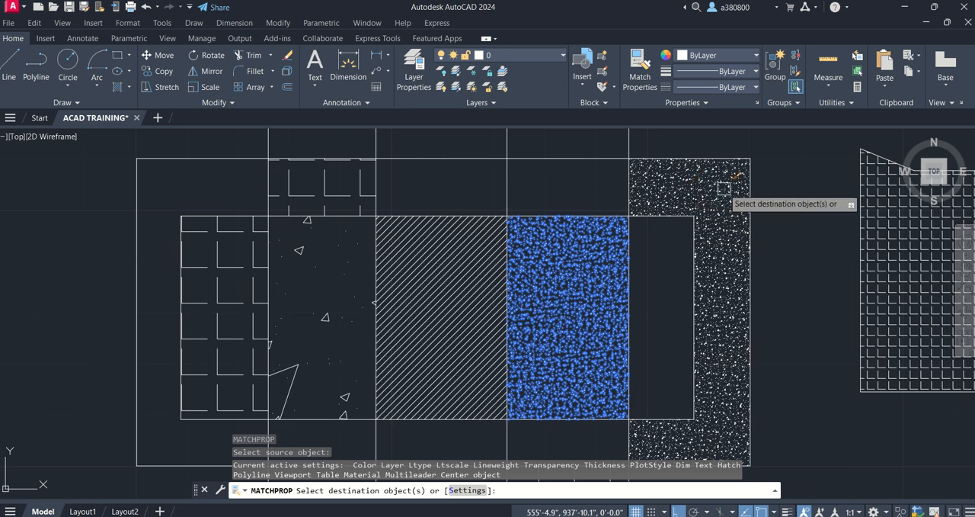
left_click(481, 288)
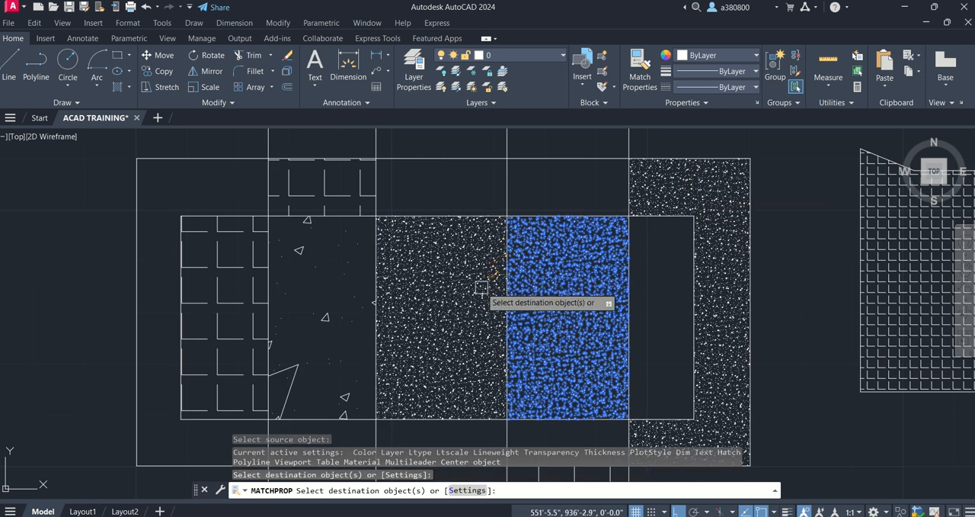
left_click(325, 321)
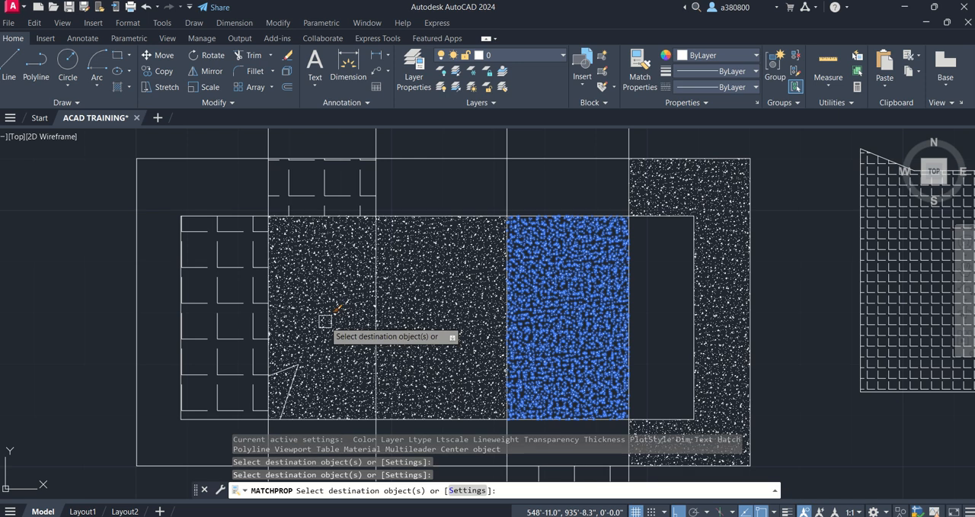
left_click(894, 247)
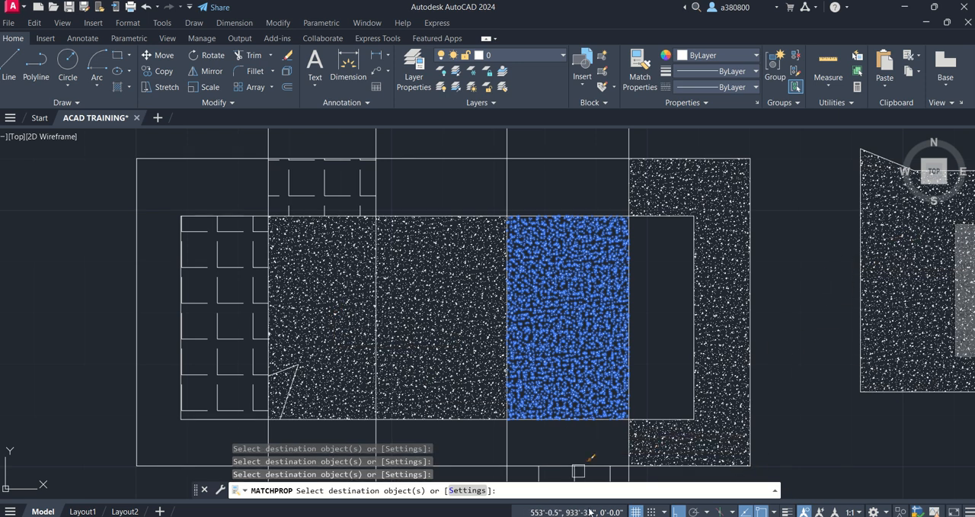
- Undo the hatch property matching and the last scale change on the AR-CONC hatch between the ANGLE and ANSI31 hatches
key("Escape")
key("Escape")
key("ctrl+z")
key("ctrl+z")
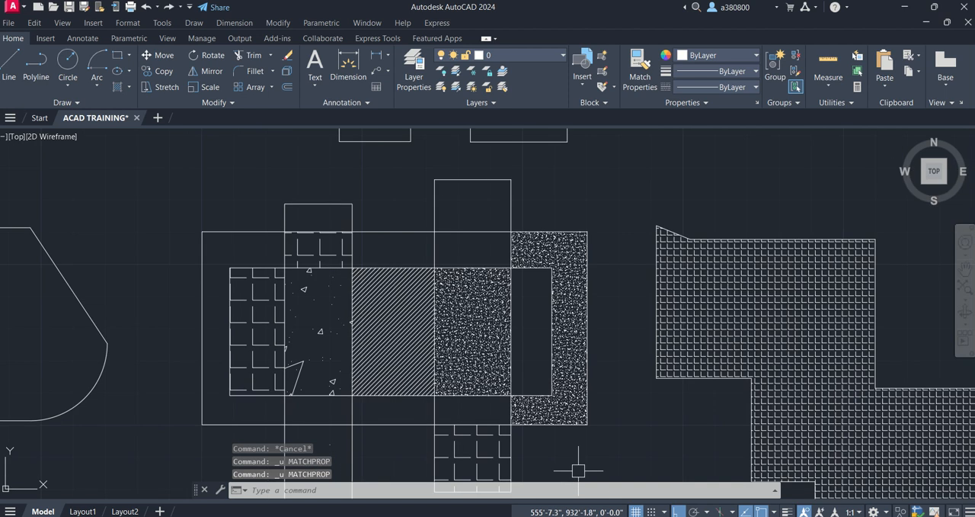
key("Escape")
type("M")
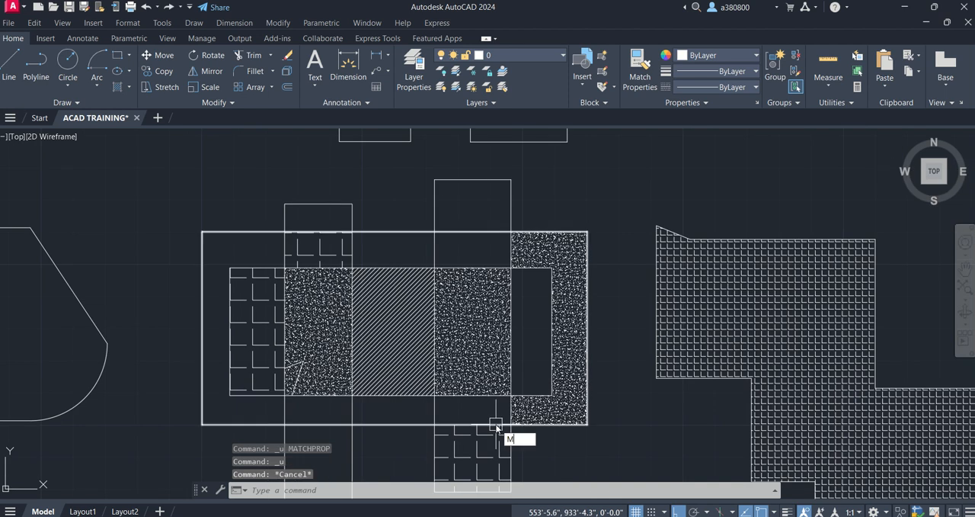
type("A")
key("Return")
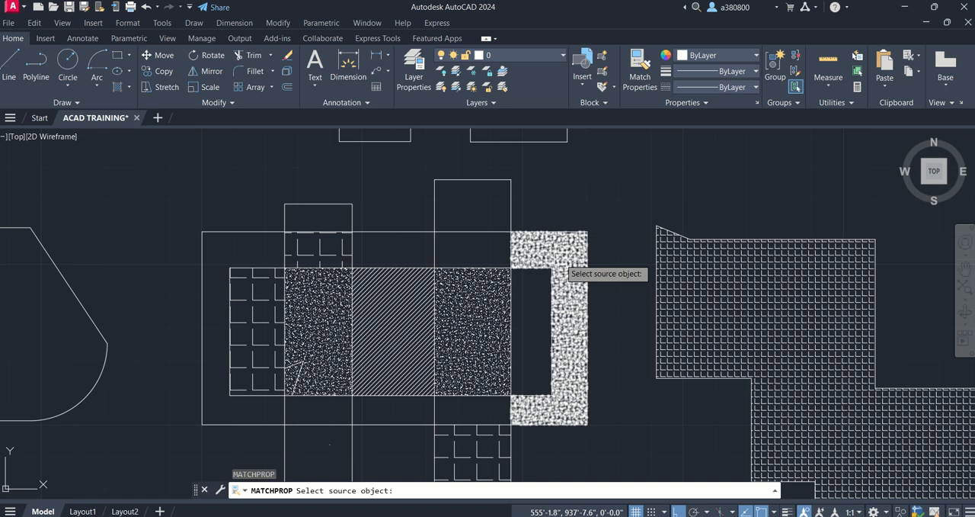
left_click(560, 257)
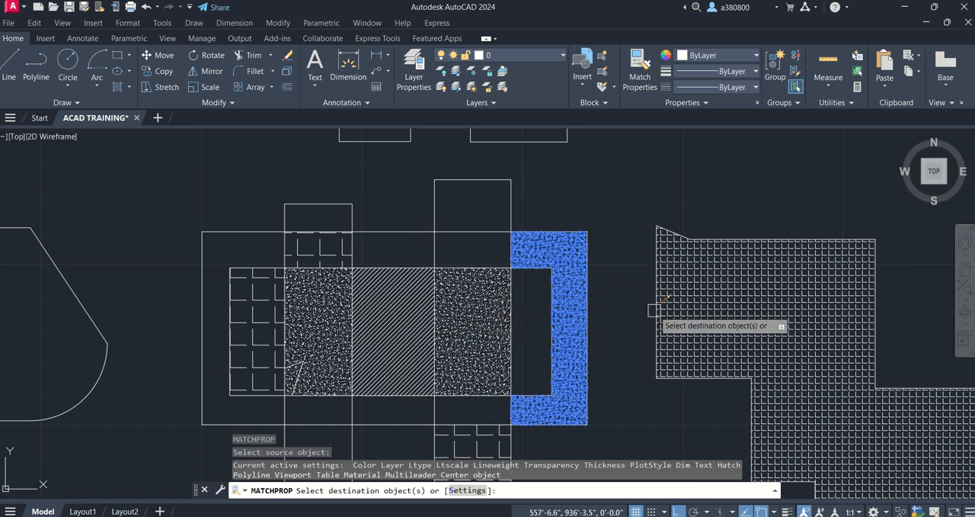
key("Escape")
key("Escape")
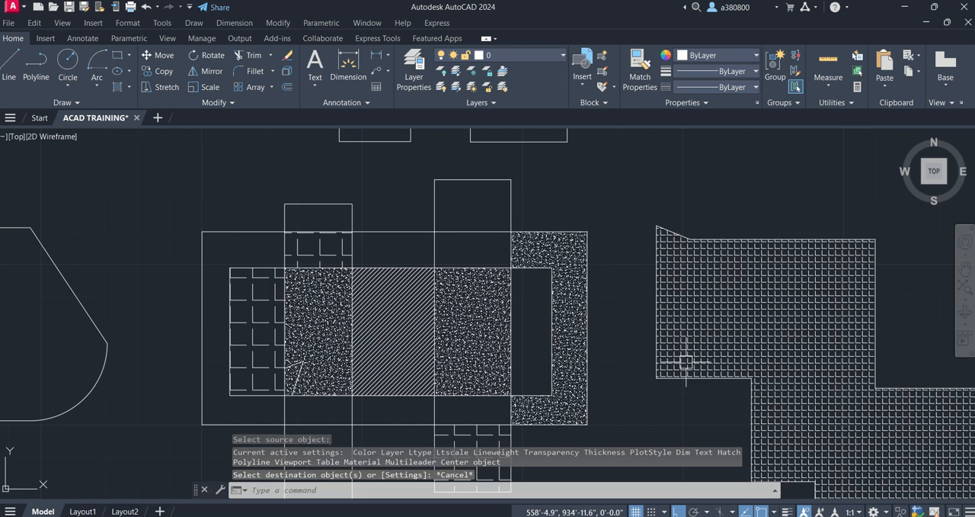
- Load the ACAD_ISO03W100 (ISO dash space) linetype into the drawing through the Linetype Manager
scroll(523, 355, "down", 4)
scroll(499, 356, "down", 2)
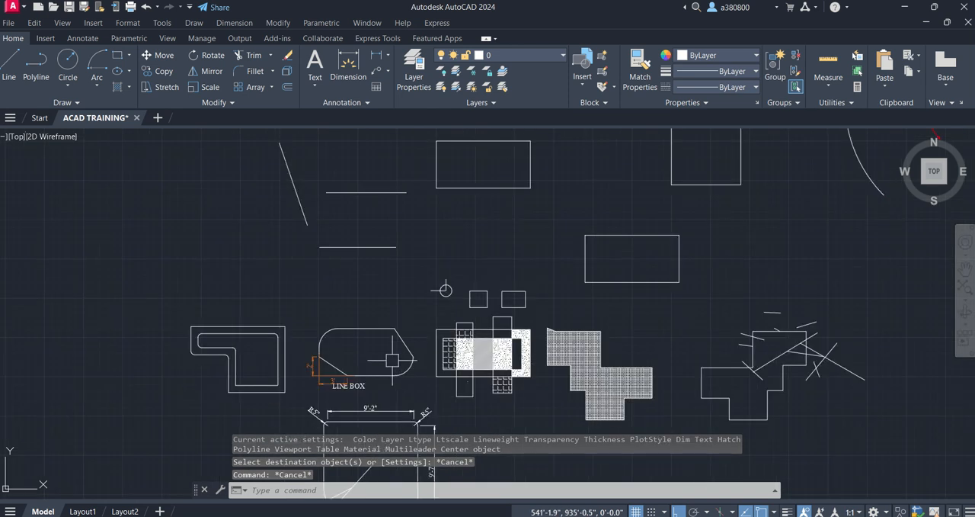
scroll(215, 403, "up", 2)
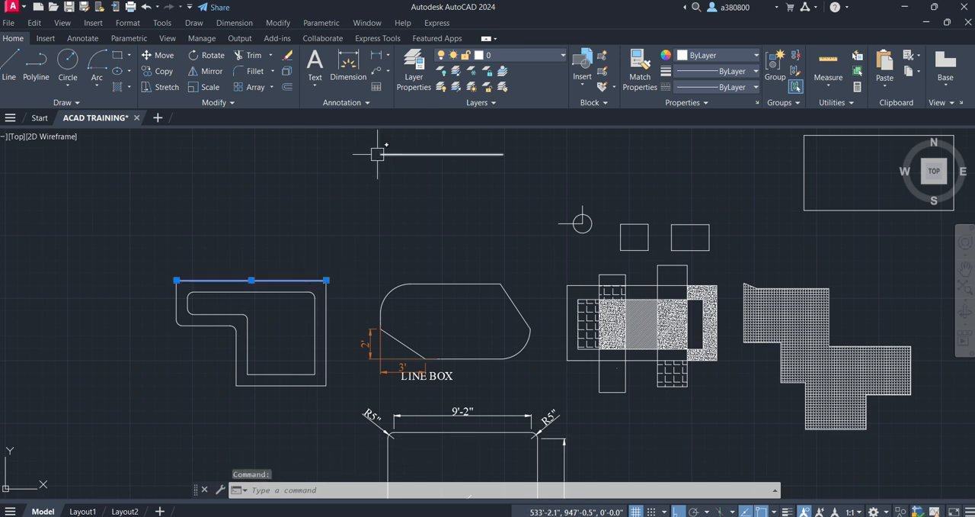
scroll(249, 332, "up", 4)
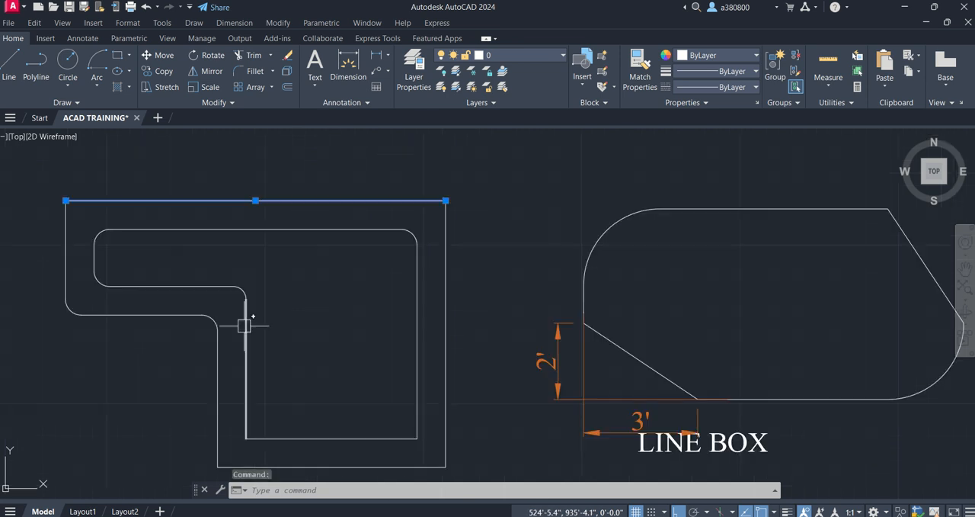
left_click(711, 87)
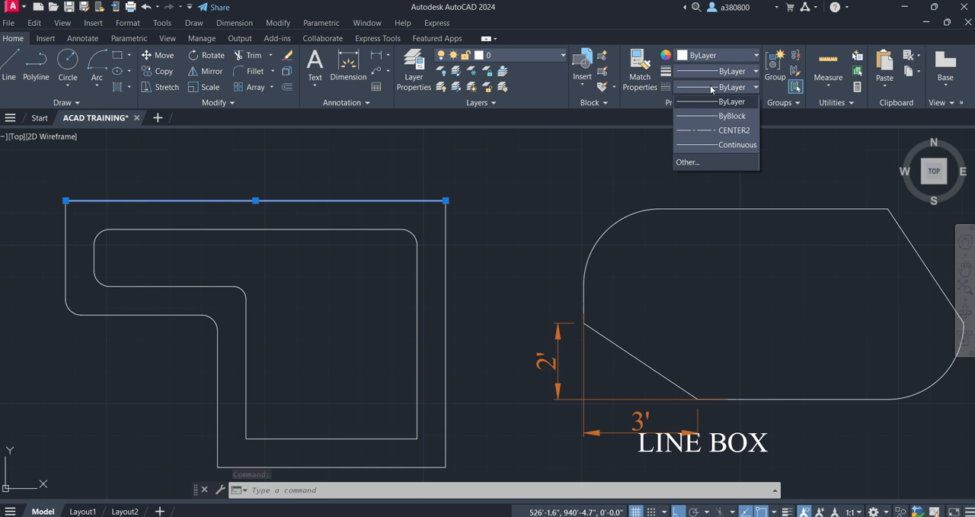
left_click(709, 161)
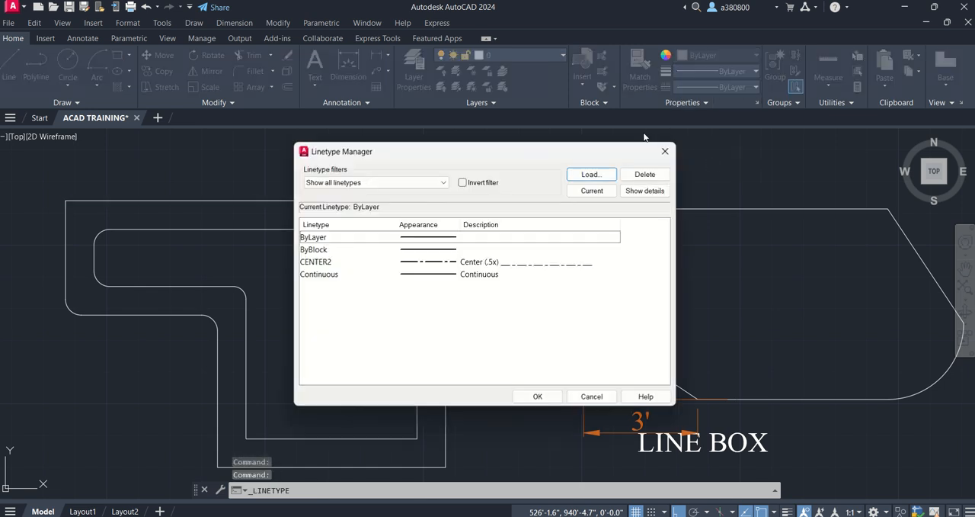
left_click(591, 173)
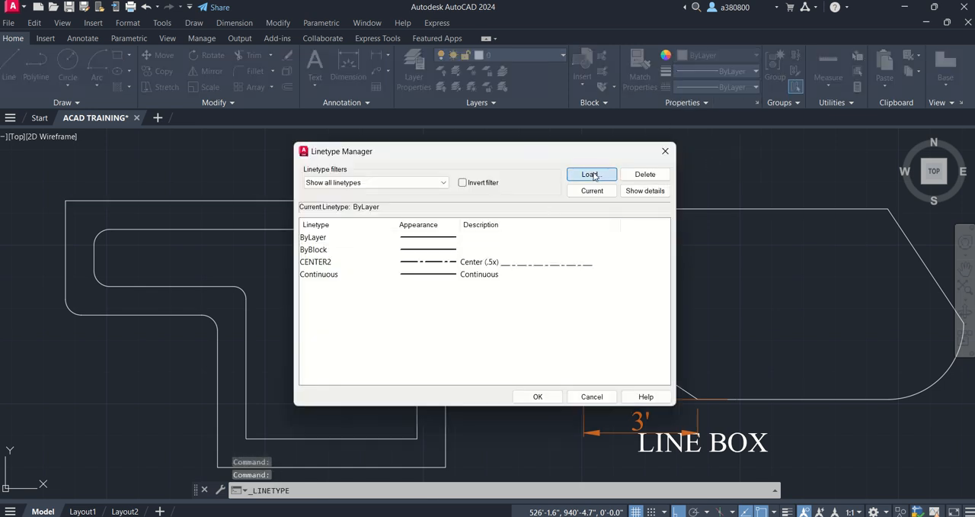
left_click(503, 268)
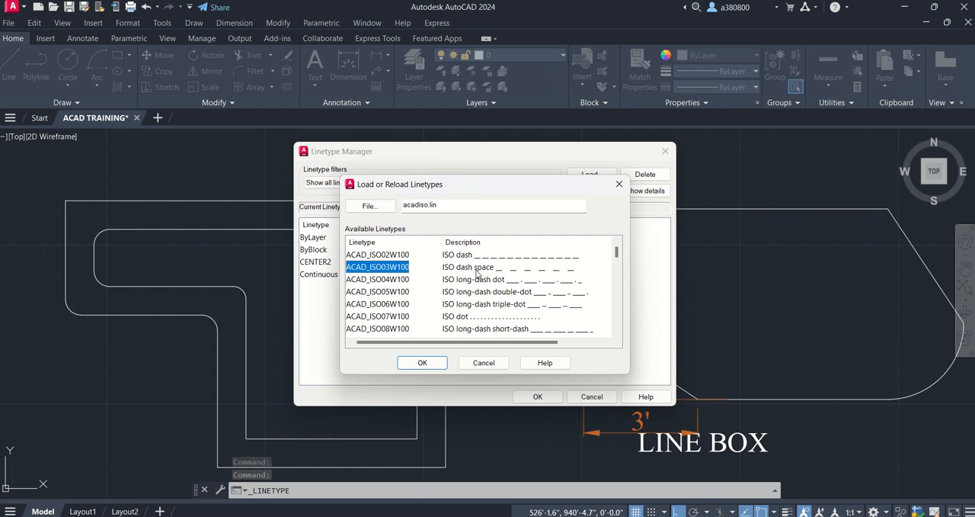
left_click(424, 364)
left_click(537, 396)
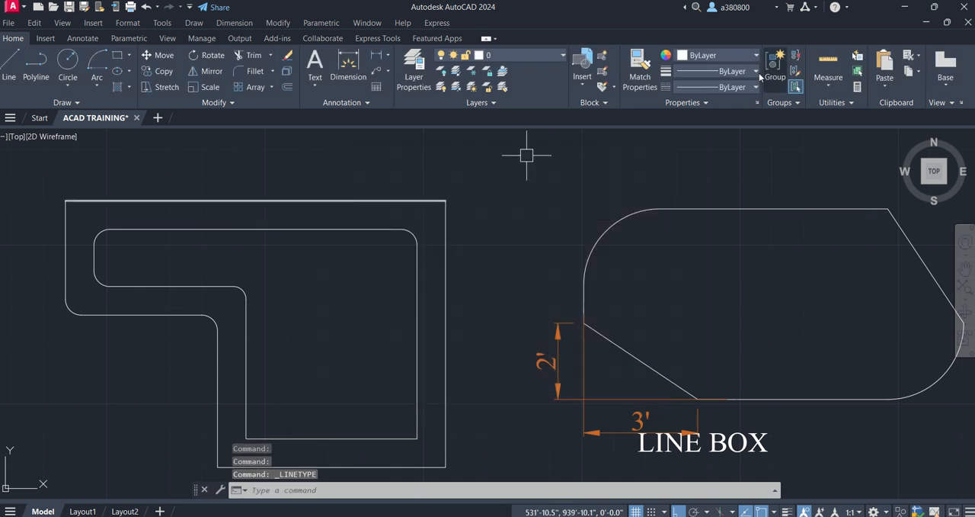
- Set the linetype of the L-shaped outline's upper outer edge to ACAD_ISO03W100 and deselect it
key("Escape")
left_click(352, 201)
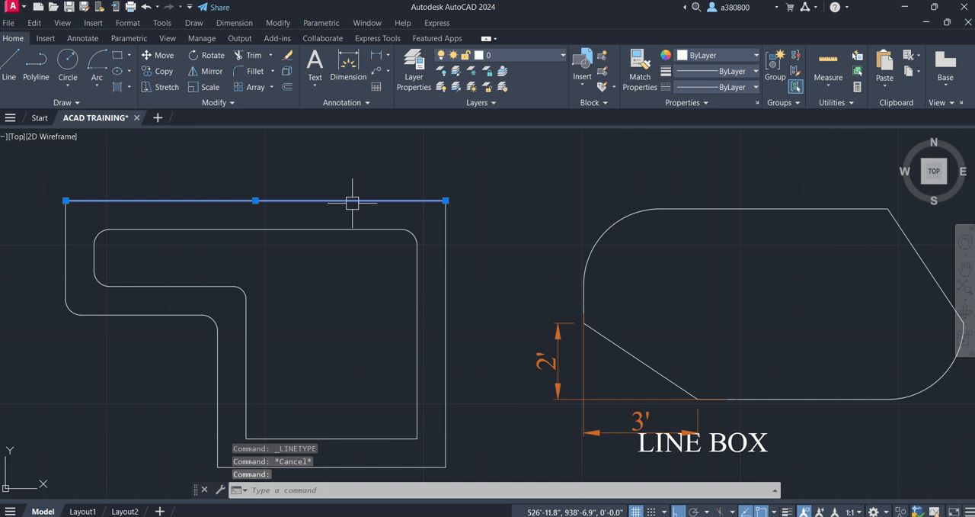
left_click(714, 86)
left_click(715, 128)
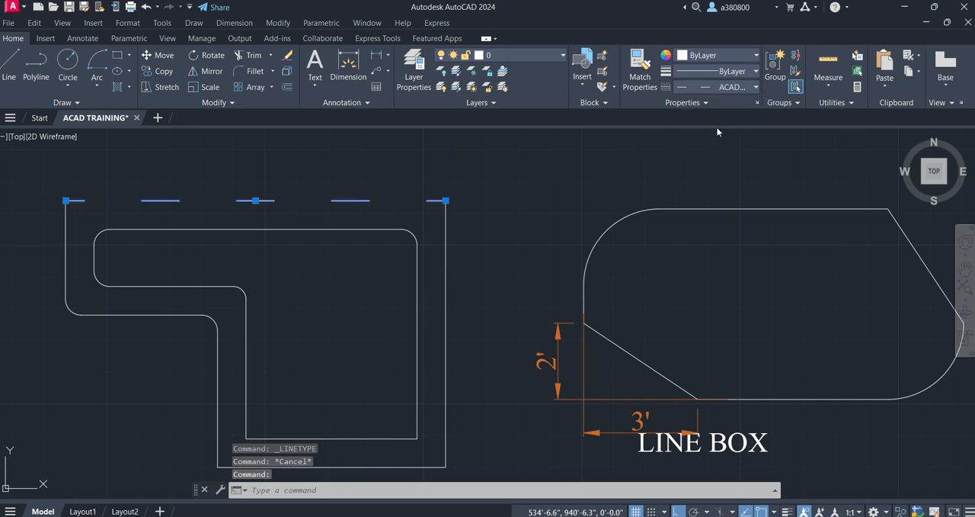
key("Escape")
- Use Match Properties to copy the L-shaped outline's dashed upper edge onto the inner outline's vertical edge and the line box's lower diagonal
scroll(202, 213, "down", 6)
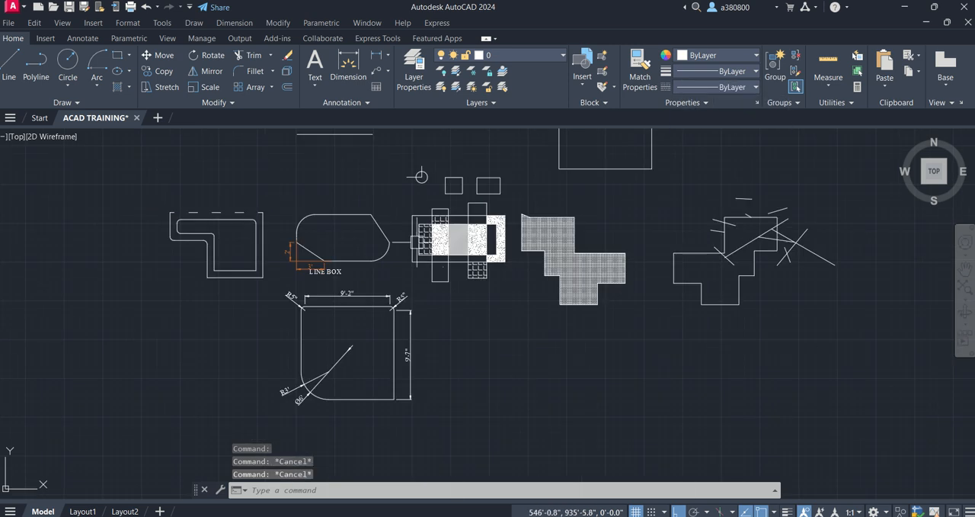
scroll(175, 213, "up", 4)
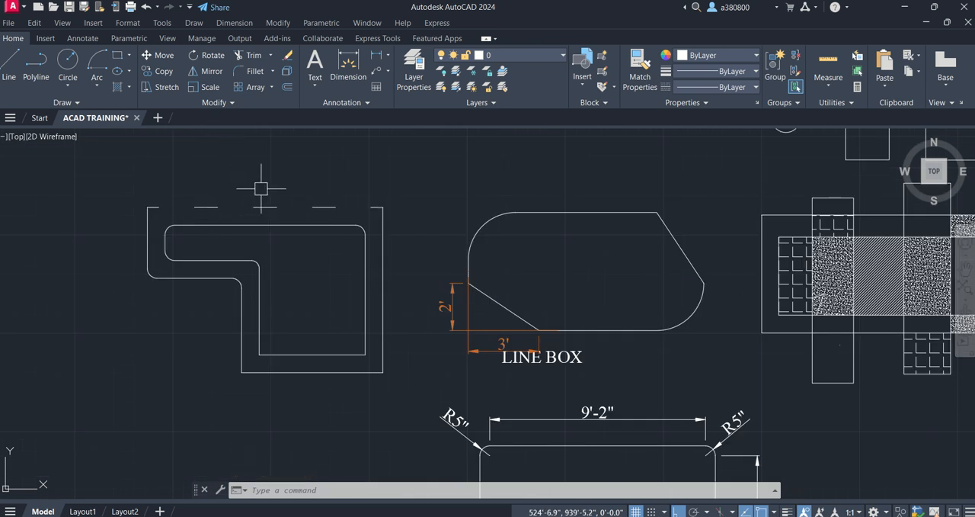
key("Escape")
key("Escape")
type("MA")
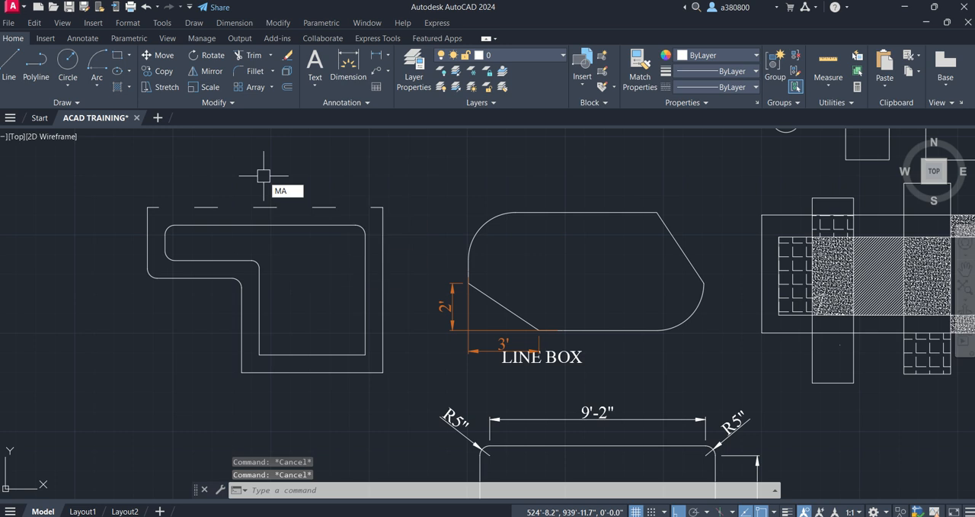
key("Return")
left_click(267, 202)
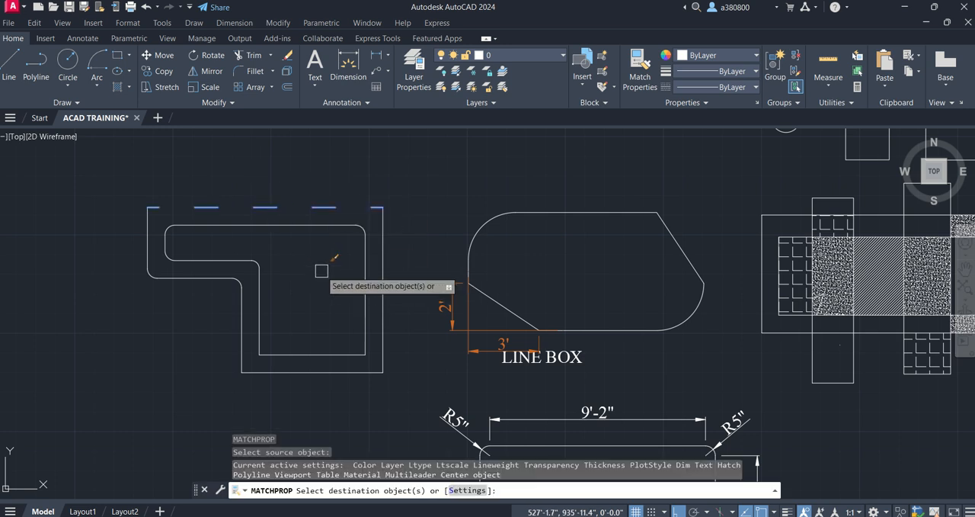
left_click(365, 287)
left_click(504, 306)
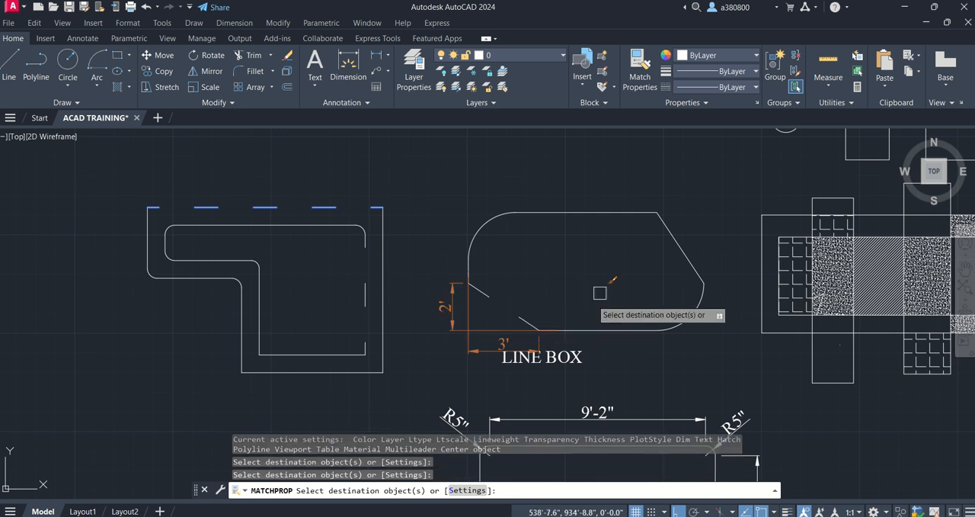
- Apply the same matched linetype to the line box's top and bottom edges and the top edge of the rounded square, and end Match Properties
left_click(581, 213)
left_click(620, 329)
left_click(620, 331)
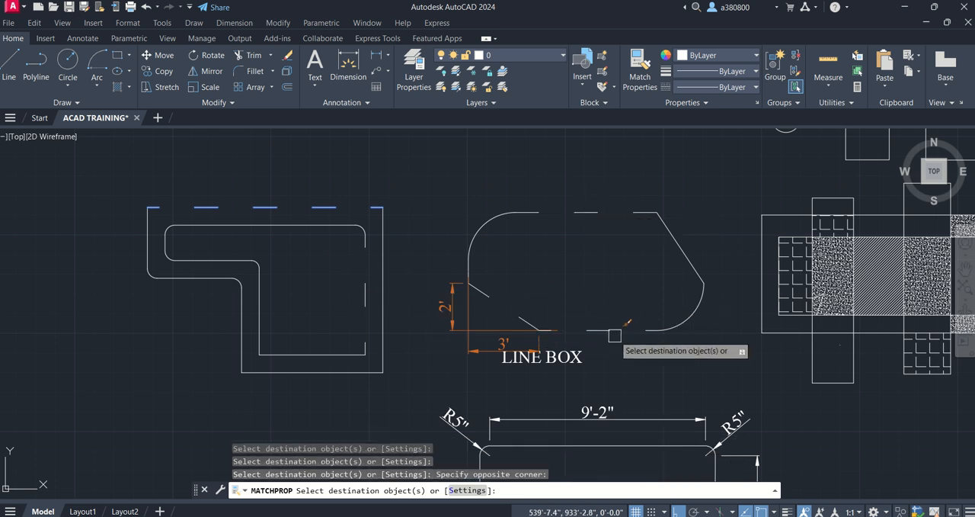
left_click(640, 445)
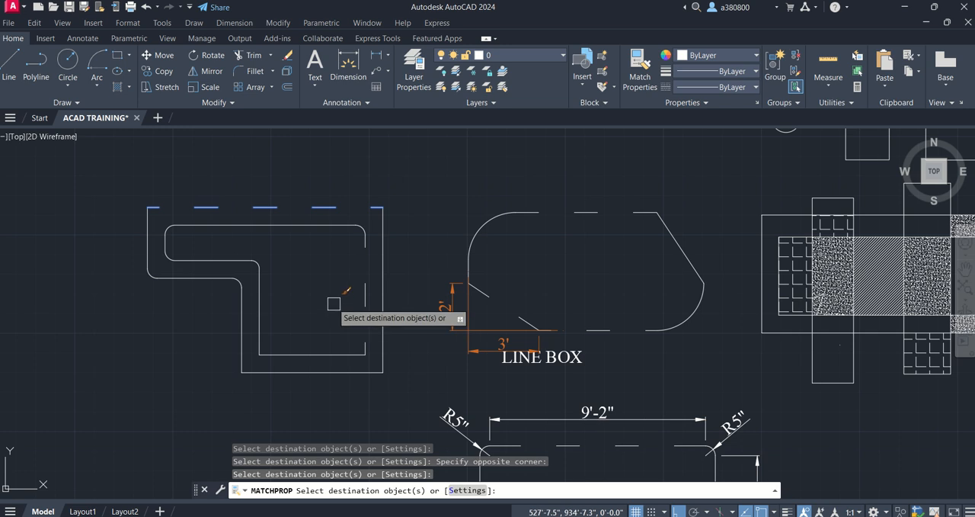
key("Escape")
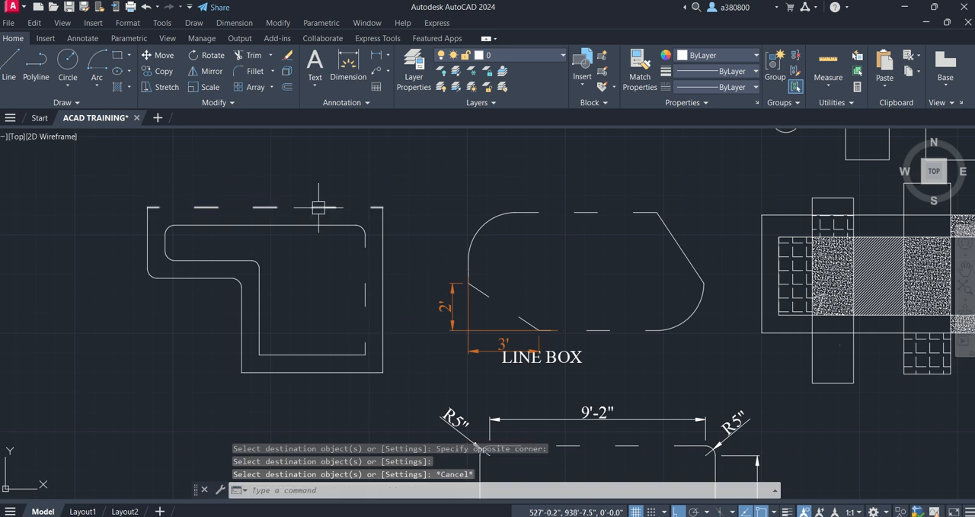
- Set the linetype scale of the L-shaped outline's dashed upper edge to 0.5, refine it to 0.2 and deselect the line
mouse_move(318, 207)
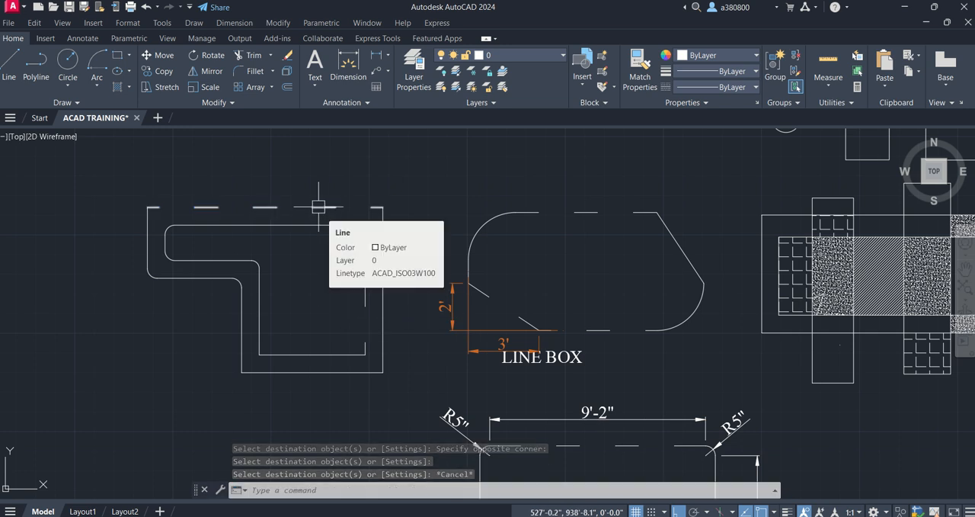
left_click(268, 207)
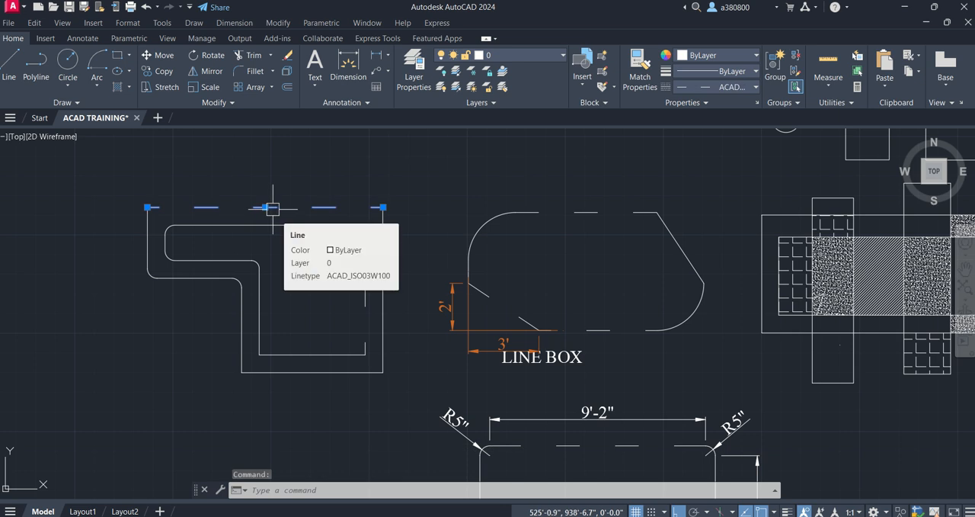
double_click(273, 207)
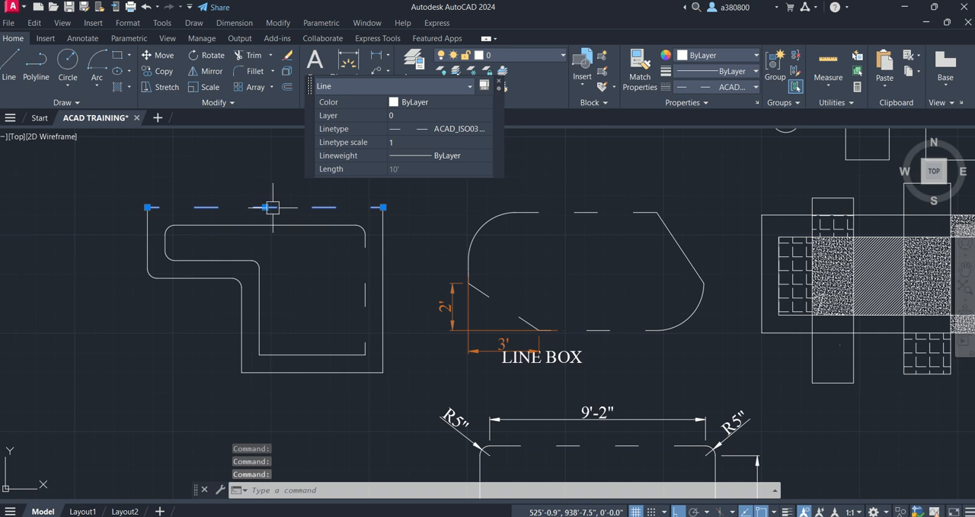
left_click(396, 143)
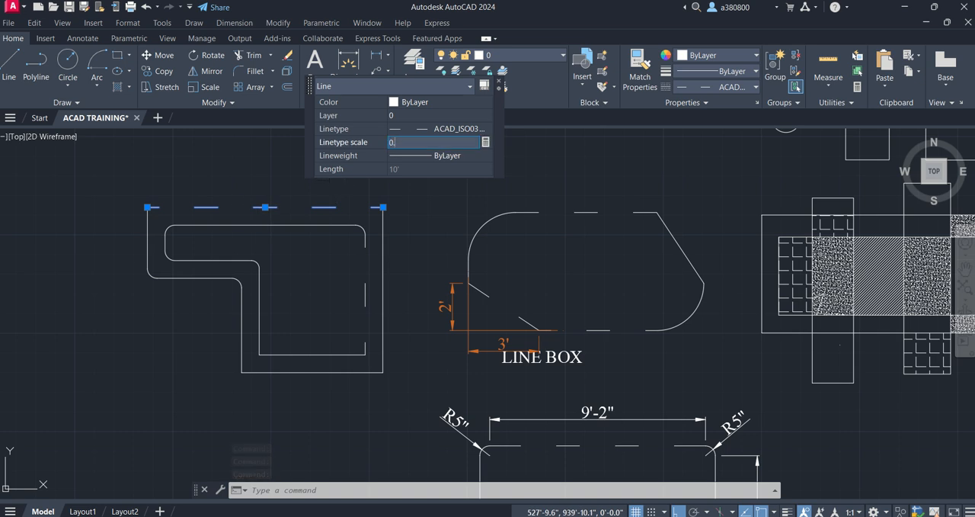
key("Tab")
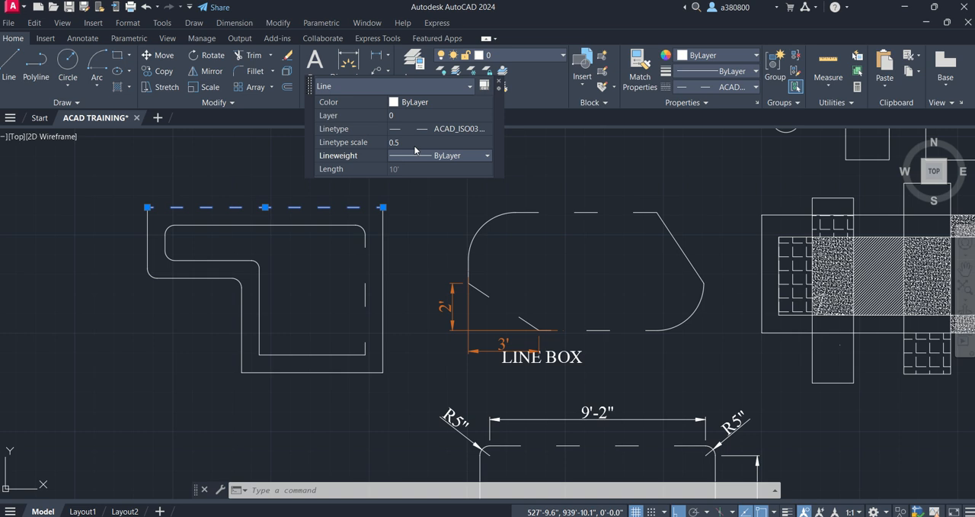
left_click(378, 142)
type("0.2")
key("Tab")
left_click(499, 81)
key("Escape")
- Check the linetype scale of the L-shaped outline's upper edge in its quick properties and deselect the line
double_click(314, 207)
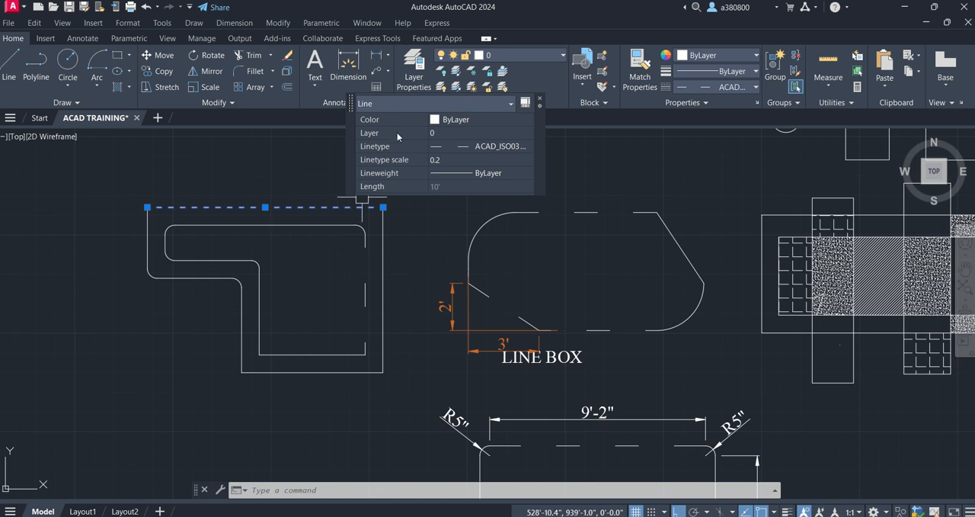
left_click(540, 101)
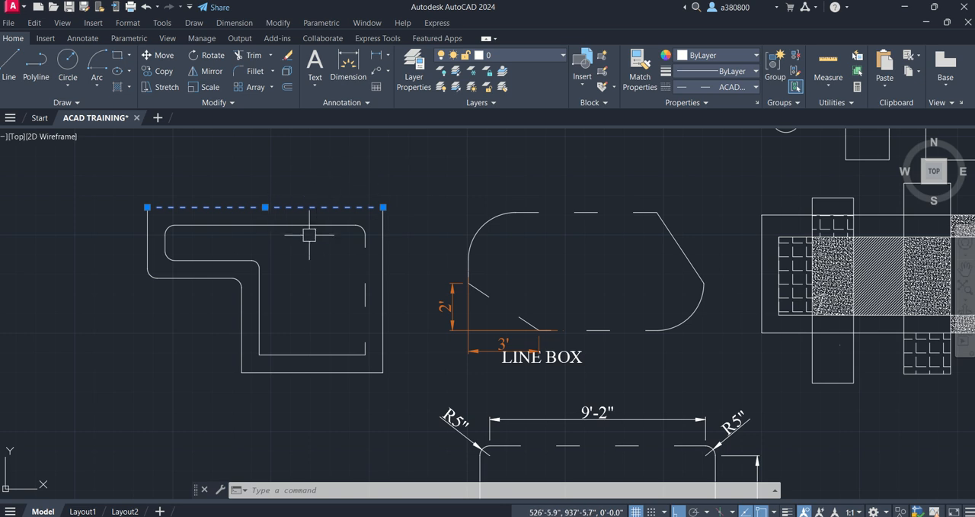
key("Escape")
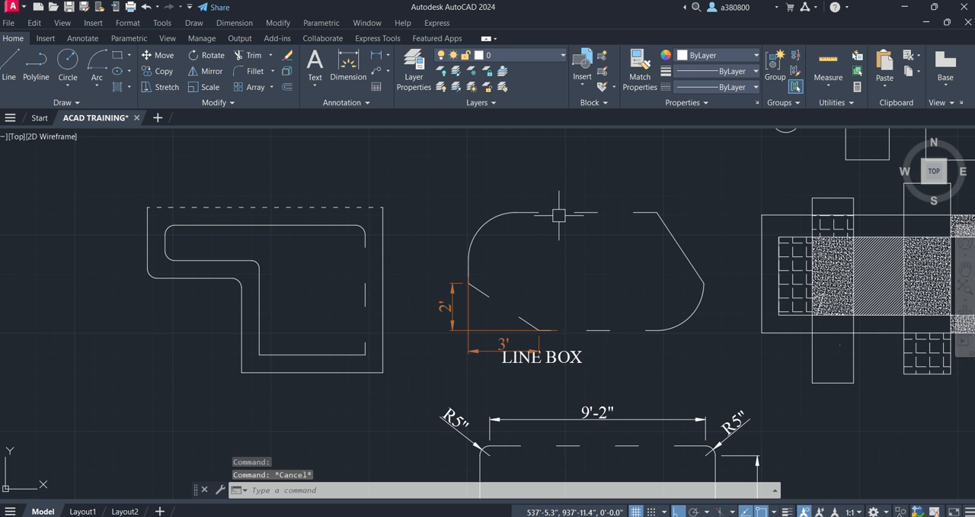
key("Escape")
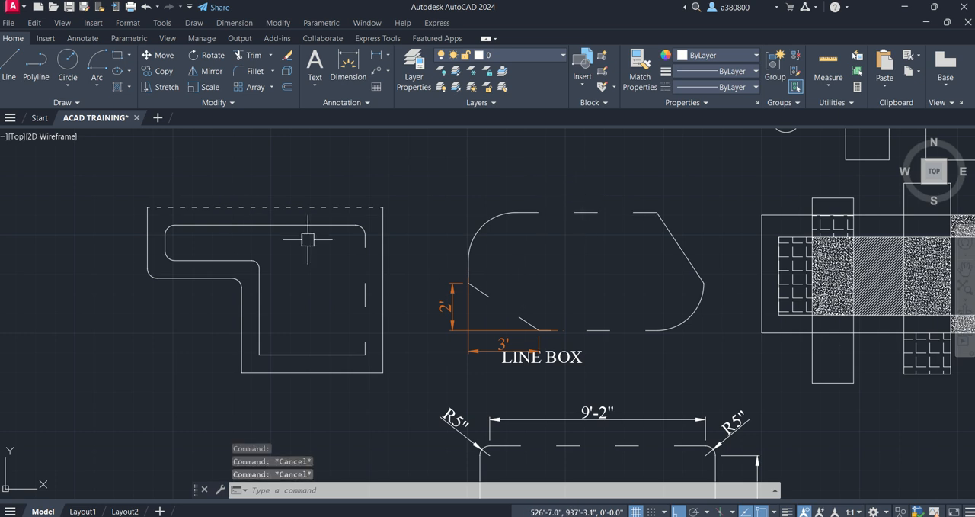
key("Escape")
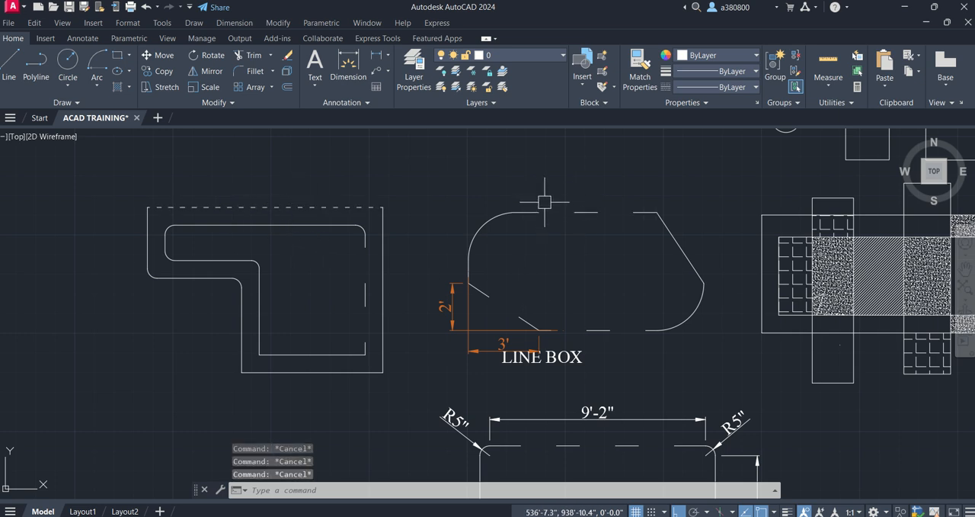
- Use Match Properties to copy the rescaled upper edge onto the inner outline's dashed vertical edge and the line box's top and bottom edges
type("ma")
key("Return")
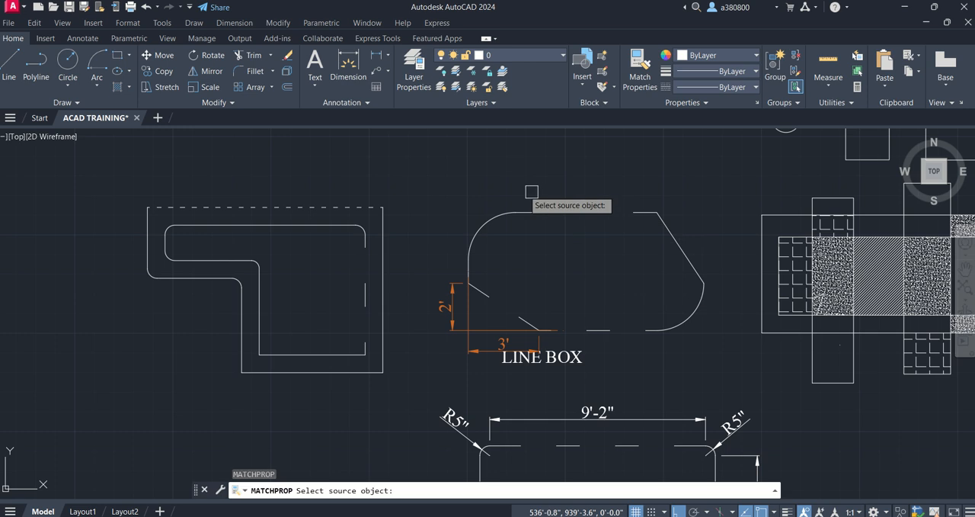
left_click(327, 204)
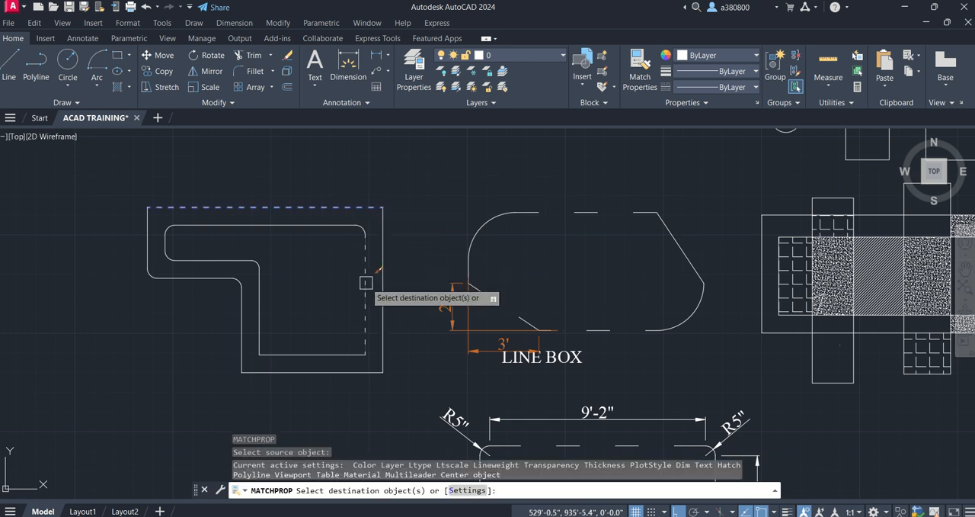
left_click(568, 212)
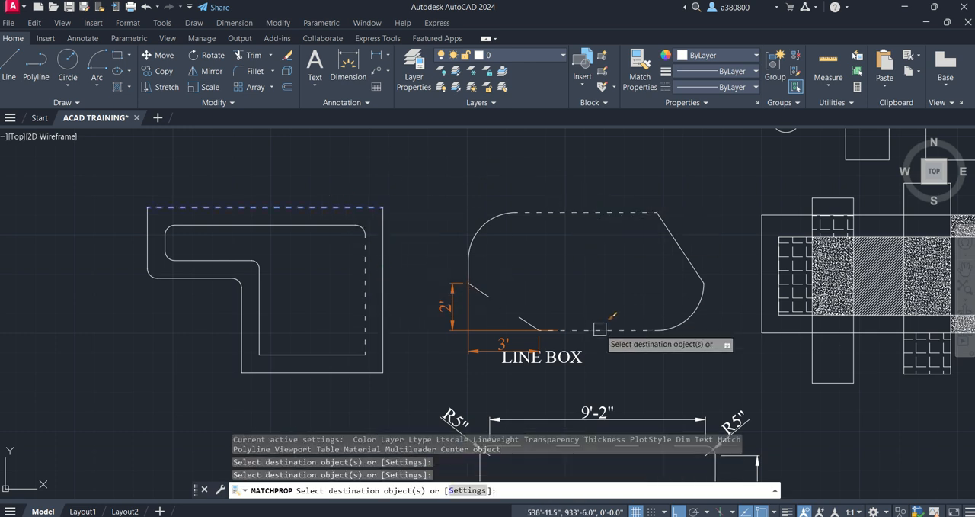
left_click(613, 330)
- Match the finer dashes onto the line box's slanted edge, the hatched block's outer rectangle and the rounded square's left and bottom edges
left_click(686, 258)
left_click(762, 225)
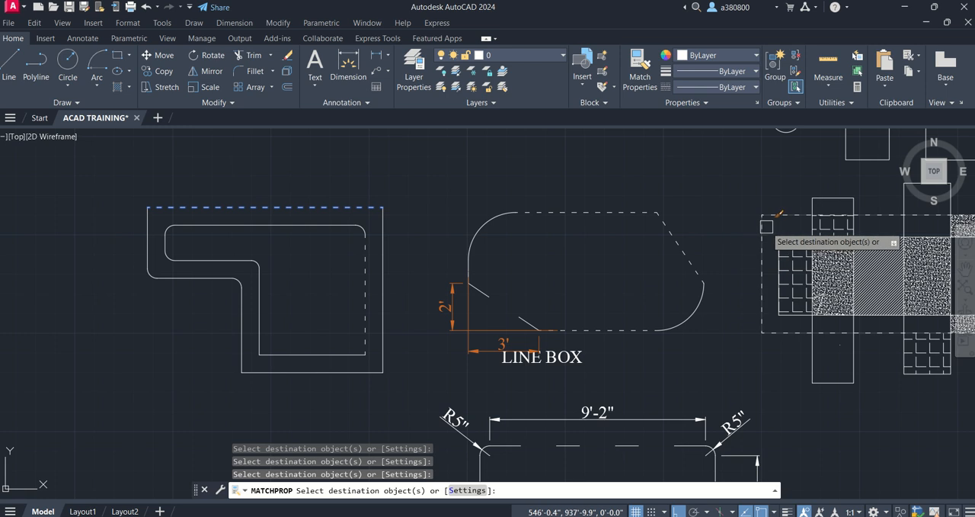
scroll(652, 286, "down", 5)
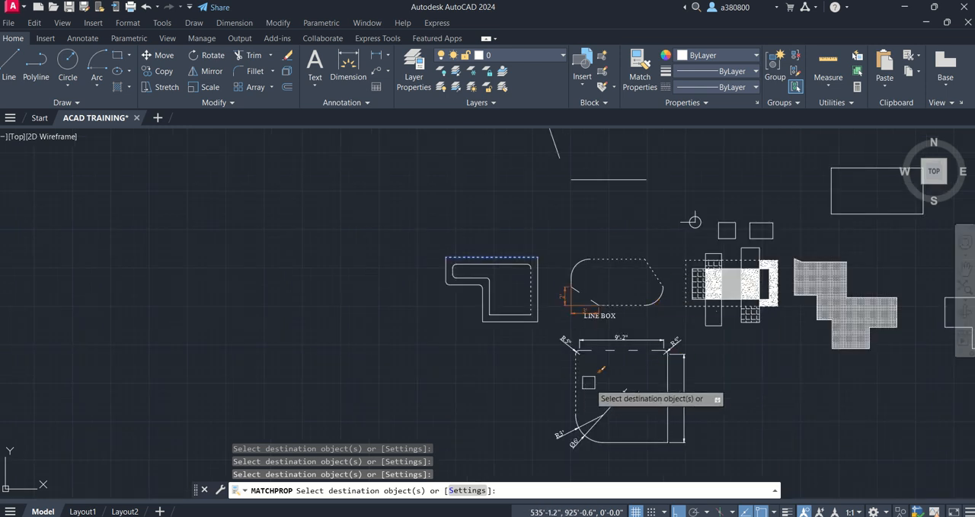
key("Escape")
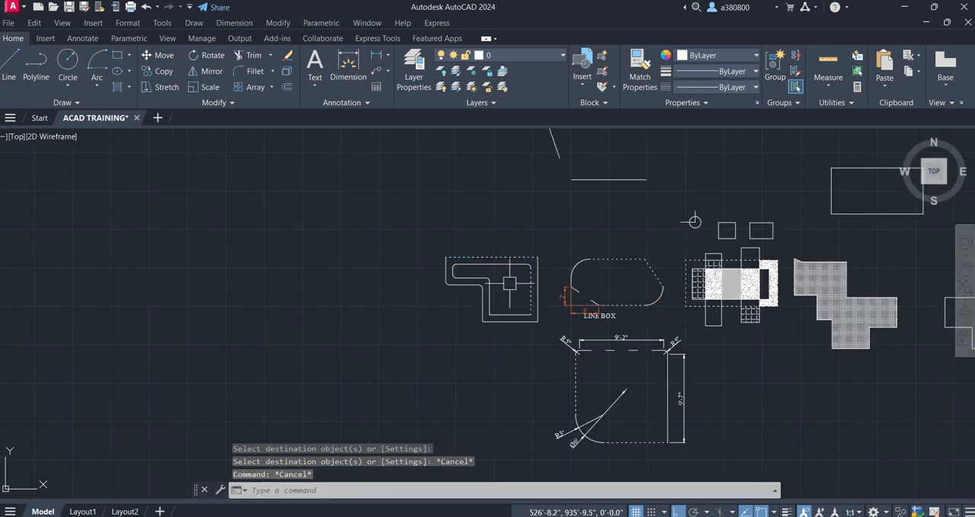
scroll(509, 283, "up", 6)
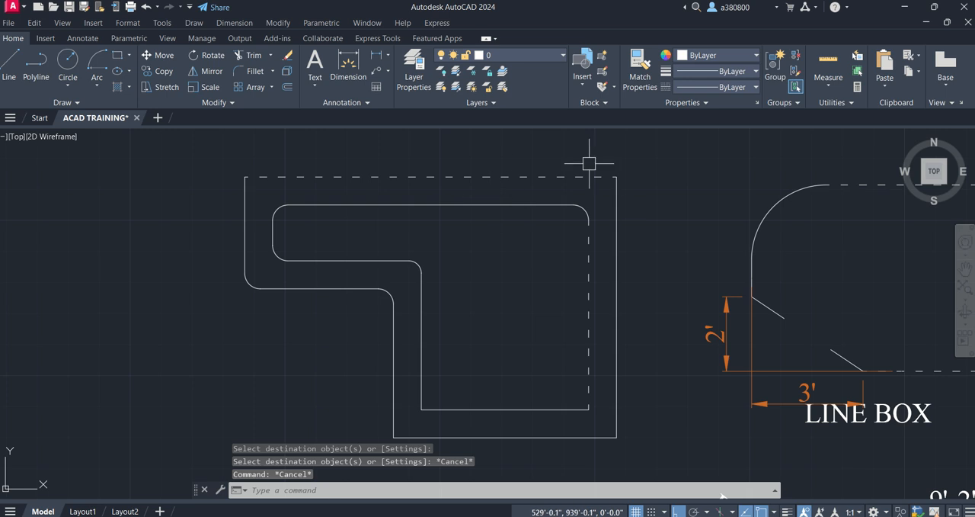
scroll(381, 279, "up", 1)
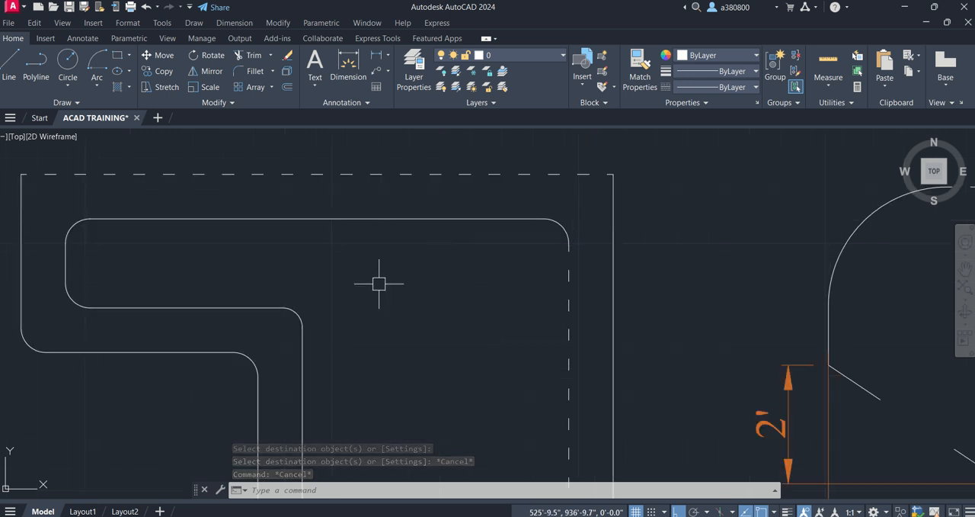
scroll(403, 279, "down", 5)
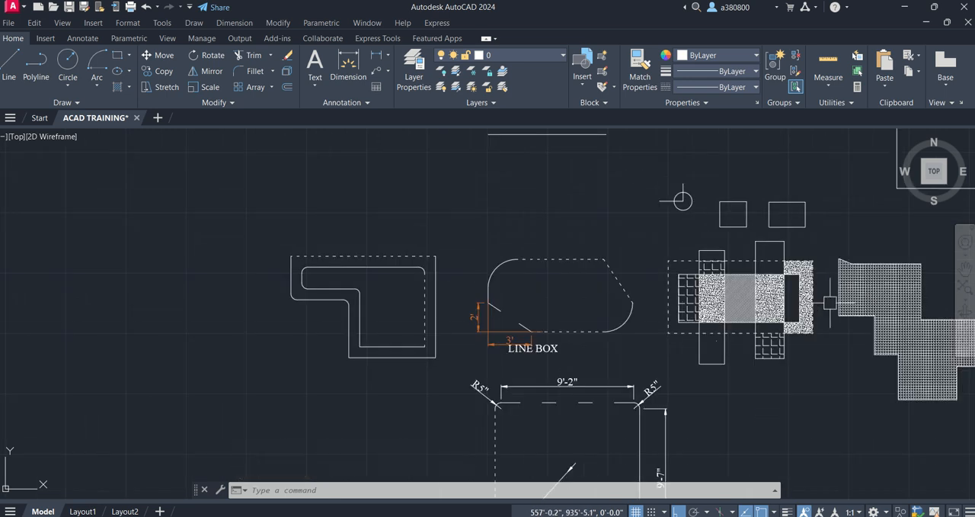
scroll(834, 301, "up", 4)
mouse_move(644, 288)
middle_mouse_down()
mouse_move(576, 296)
mouse_move(436, 290)
middle_mouse_up()
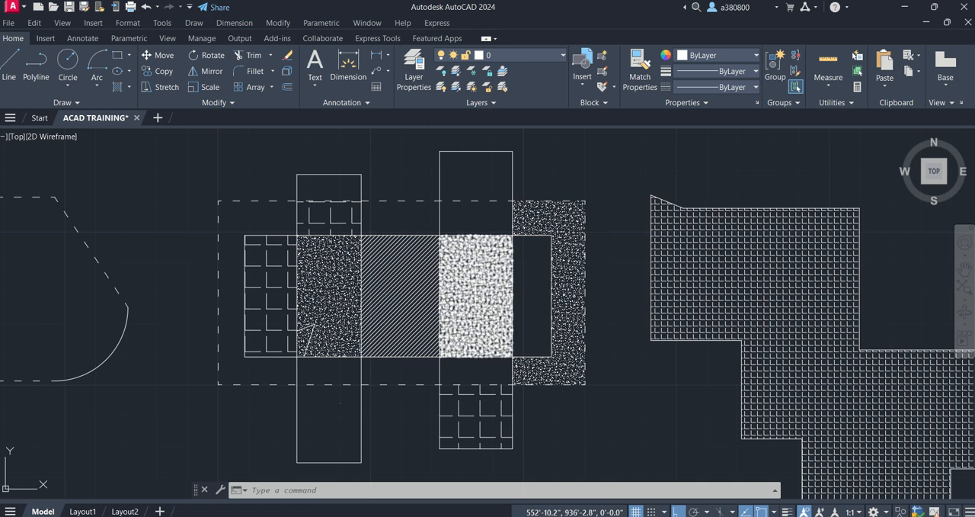
left_click(476, 278)
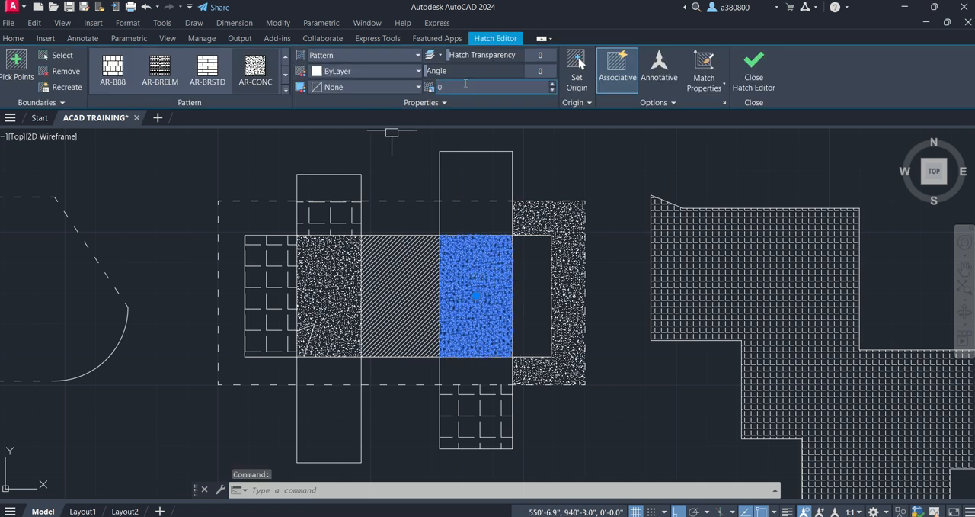
left_click(280, 261)
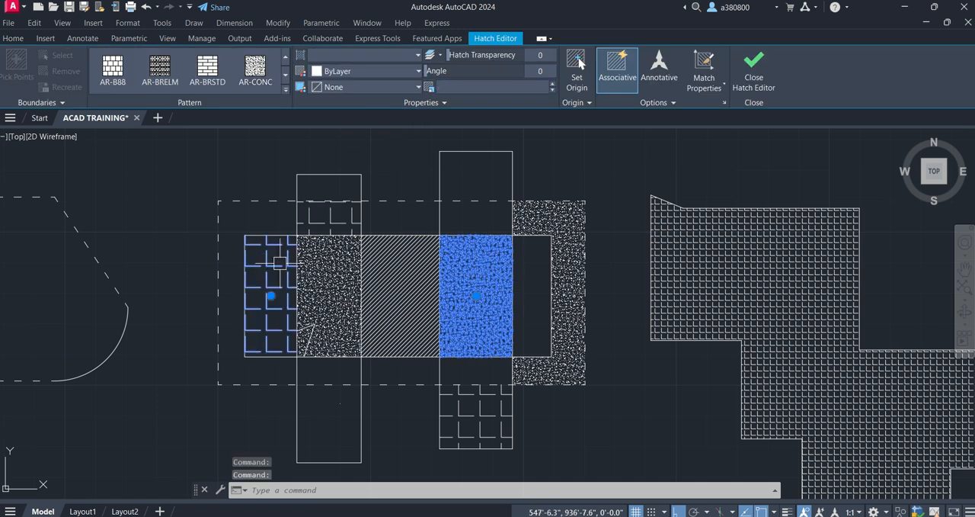
key("Escape")
- Set the scale of the ANGLE hatch at the left end of the hatched block to 0.5 and deselect it
left_click(281, 261)
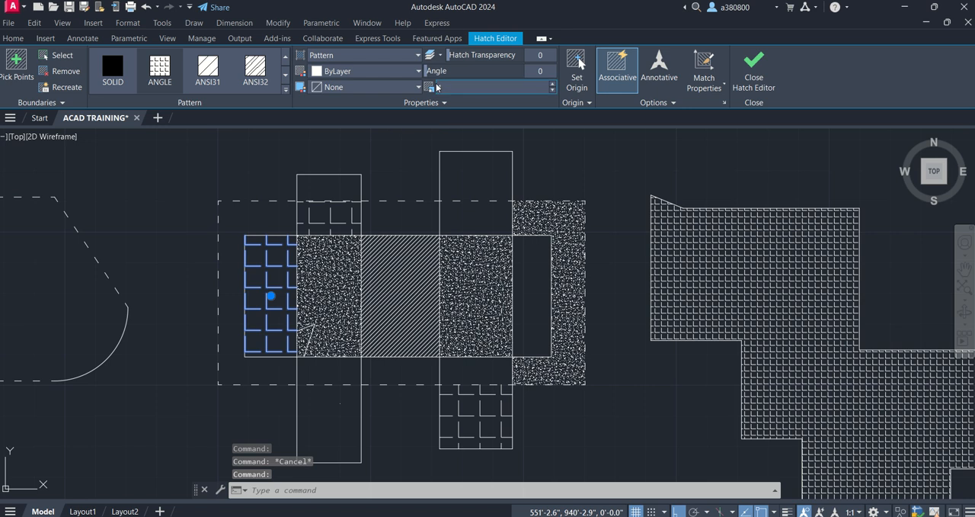
type("0.5")
key("Return")
key("Escape")
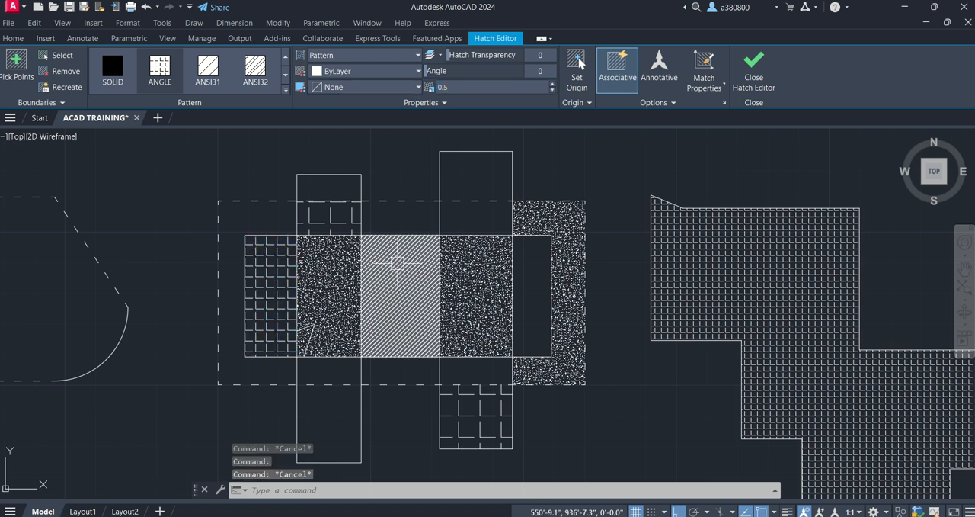
- Set the angle of the block's left-end ANGLE hatch to 99 and its transparency to 61, and deselect it
left_click(278, 281)
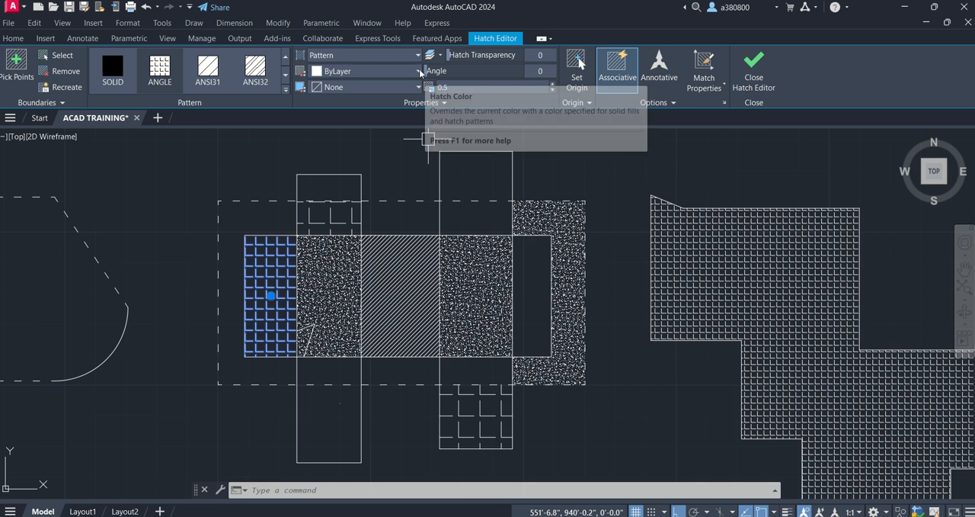
mouse_move(433, 70)
left_mouse_down()
mouse_move(476, 69)
mouse_move(447, 61)
mouse_move(470, 61)
mouse_move(462, 57)
left_mouse_up()
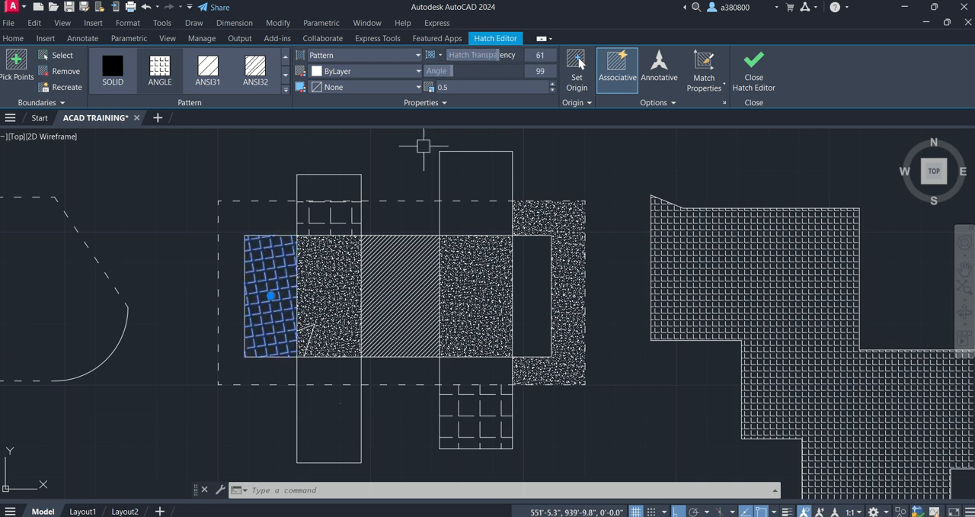
left_click(382, 157)
key("Escape")
key("Escape")
key("Escape")
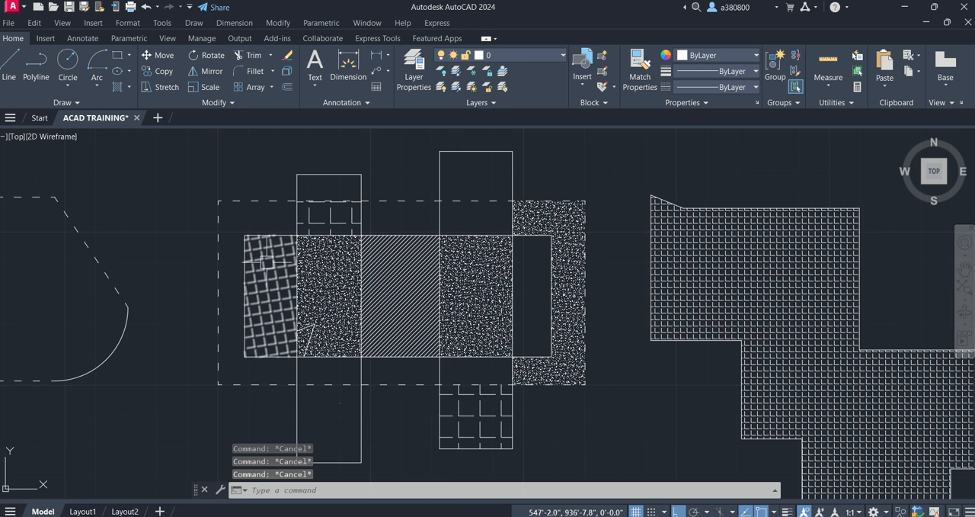
- Set the transparency of the ANGLE hatch at the left end of the hatched block to 84 and deselect it
scroll(277, 247, "up", 4)
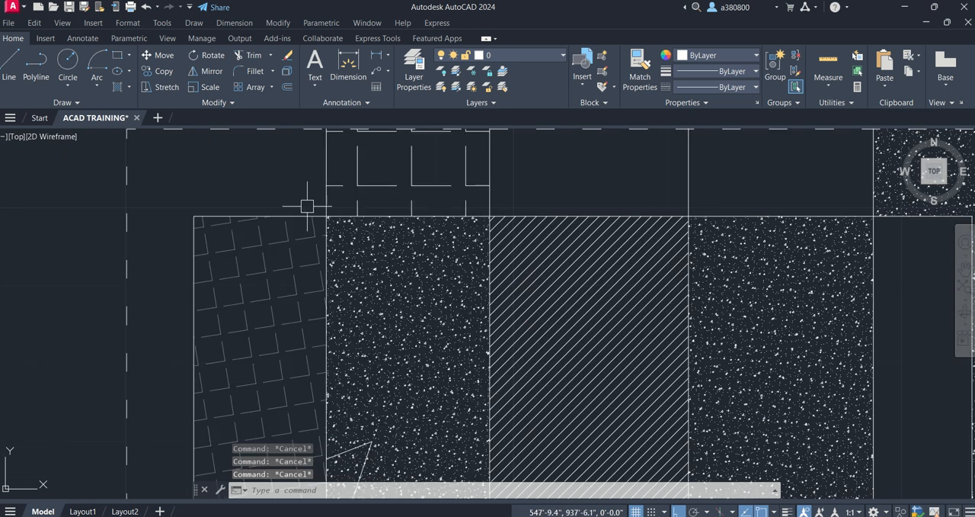
scroll(292, 188, "down", 4)
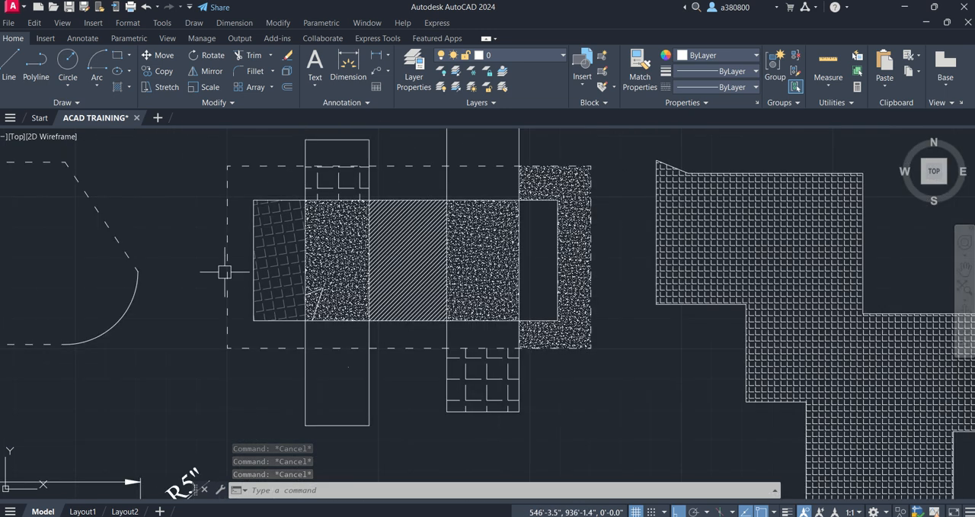
left_click(293, 229)
left_click_drag(498, 54, 541, 54)
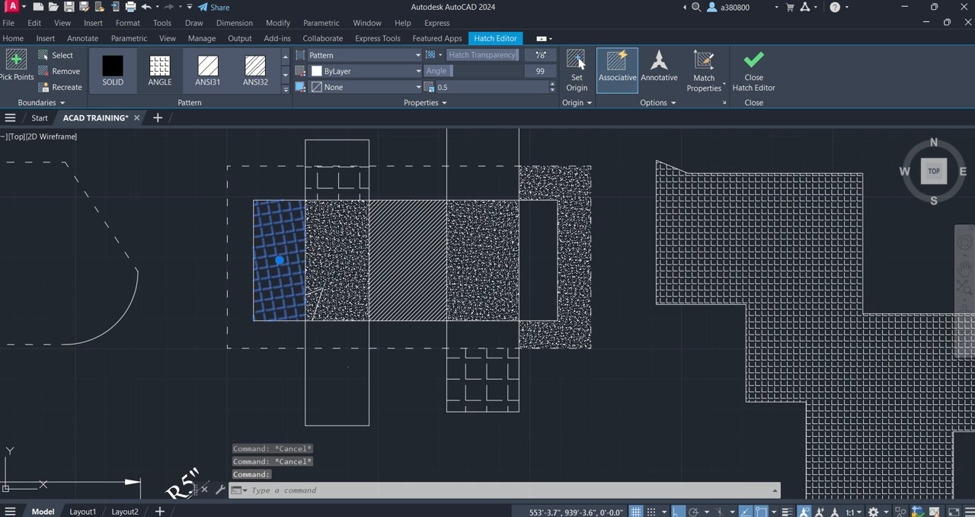
key("Escape")
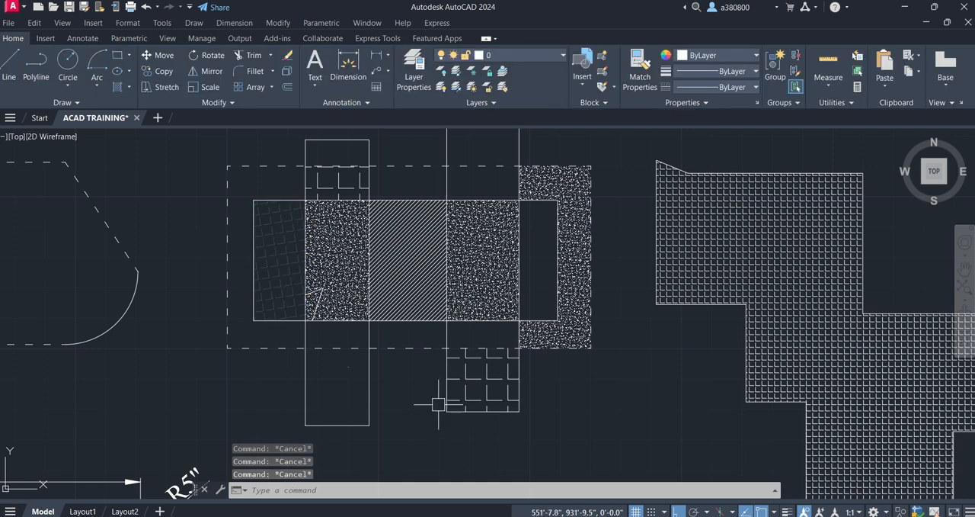
- Give the block's left-end ANGLE hatch the orange background color 205,105,40 and deselect it
left_click(289, 230)
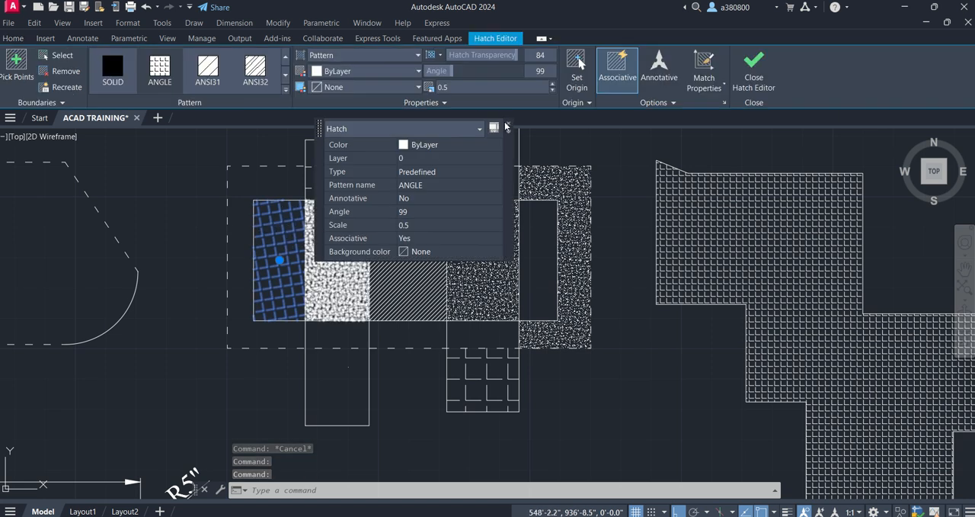
left_click(509, 128)
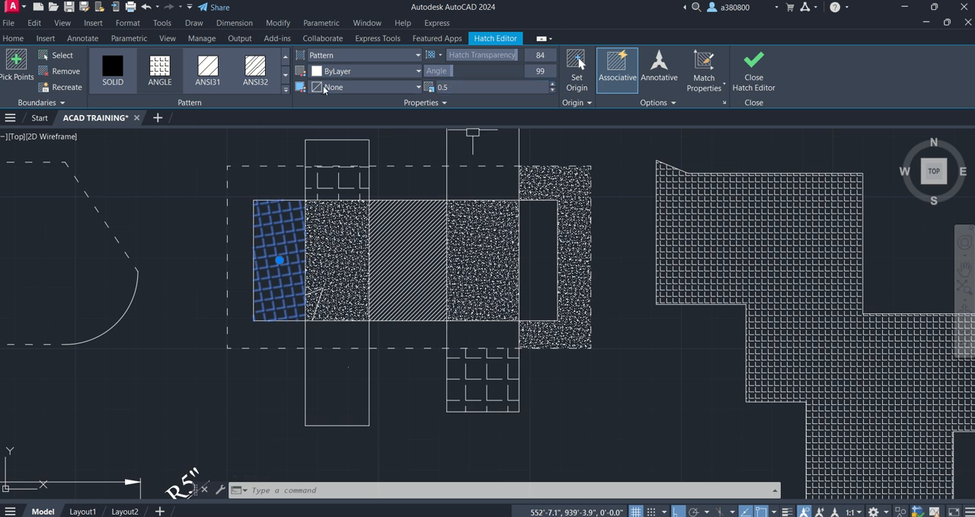
left_click(343, 71)
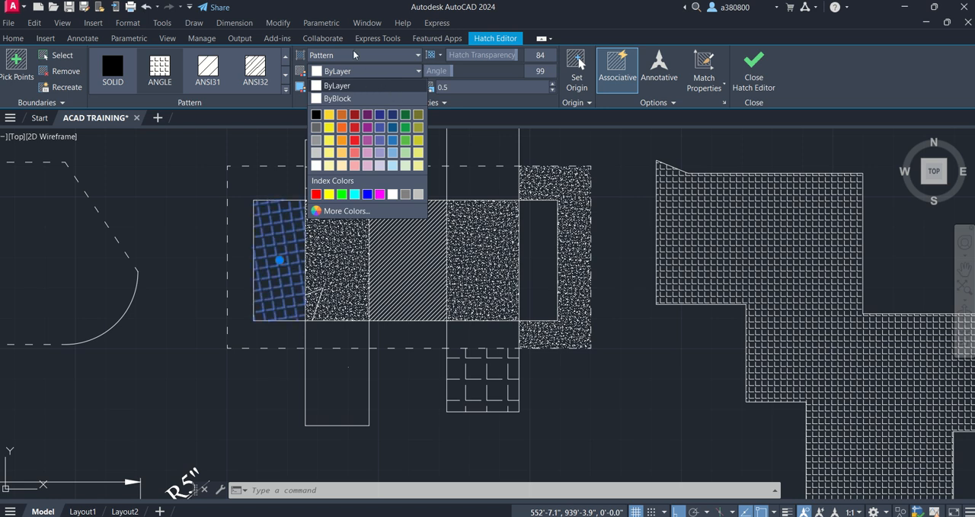
left_click(352, 55)
left_click(345, 87)
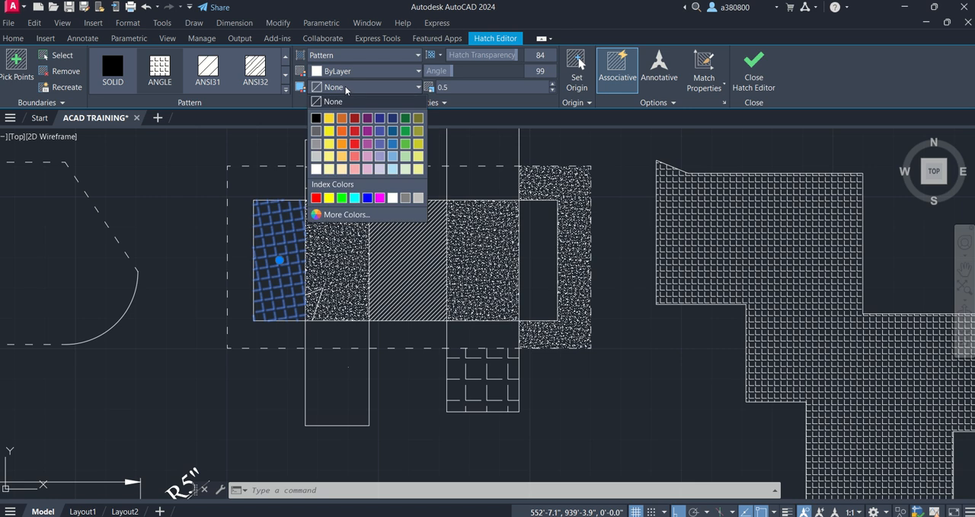
left_click(342, 118)
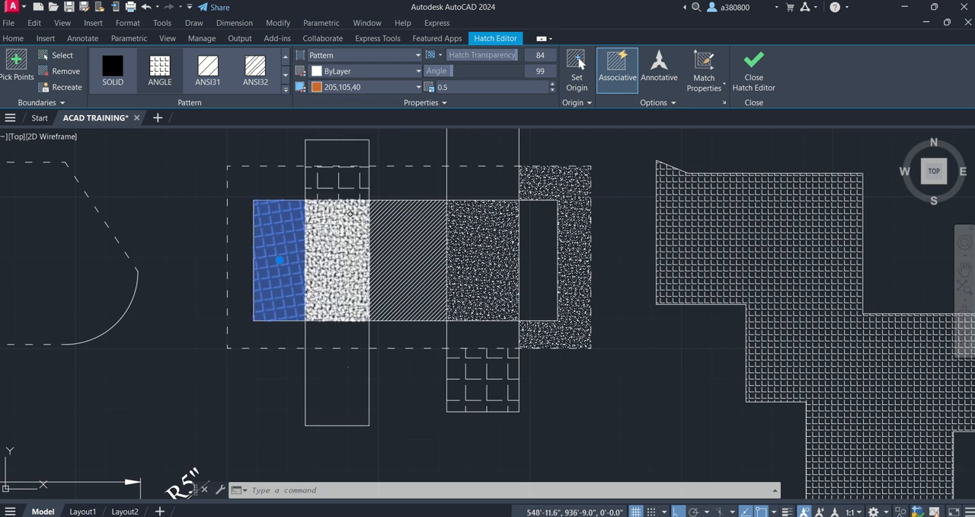
key("Escape")
- Give the diagonal-line hatch in the middle of the block the magenta background color 169,83,160 and deselect it
left_click(431, 266)
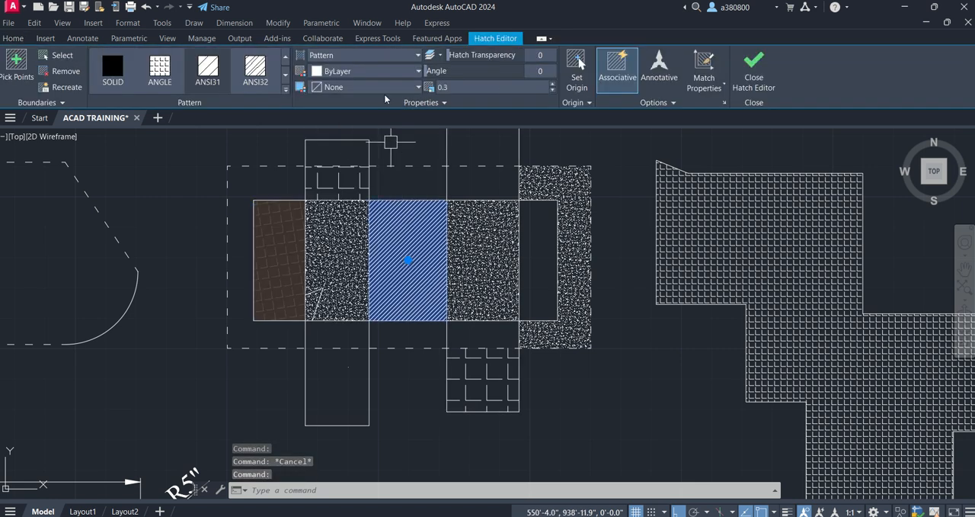
left_click(358, 87)
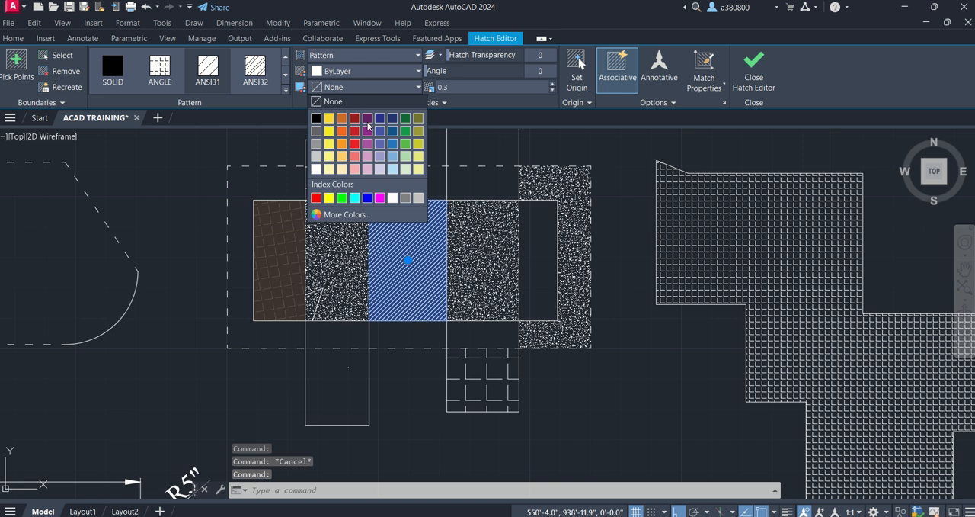
left_click(370, 143)
key("Escape")
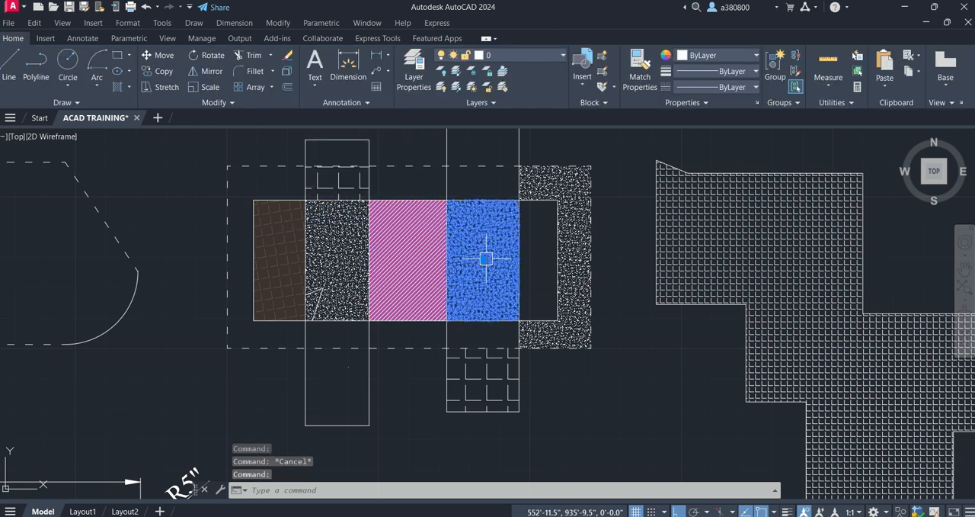
- Give the AR-CONC hatch directly right of the magenta section a pale cream background color and deselect it
left_click(483, 255)
left_click(364, 87)
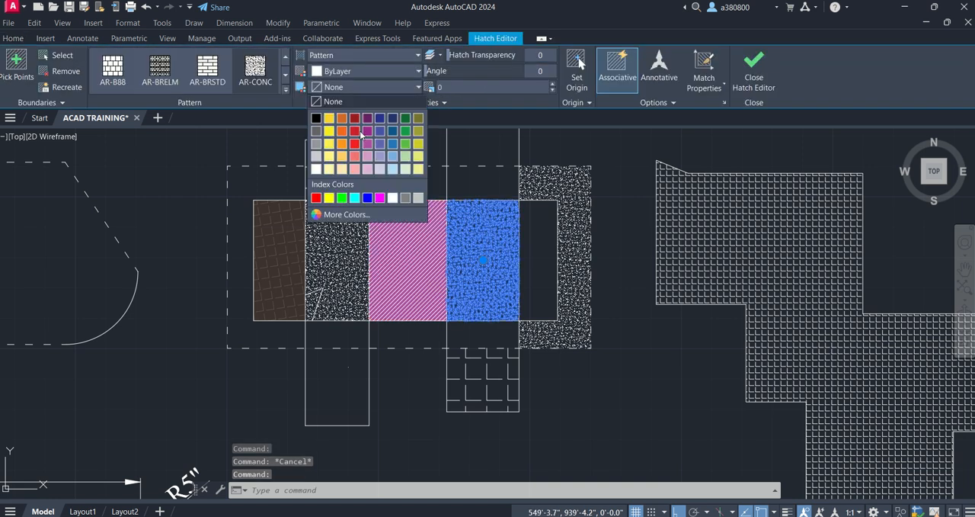
left_click(339, 172)
key("Escape")
scroll(352, 192, "up", 6)
scroll(373, 244, "down", 4)
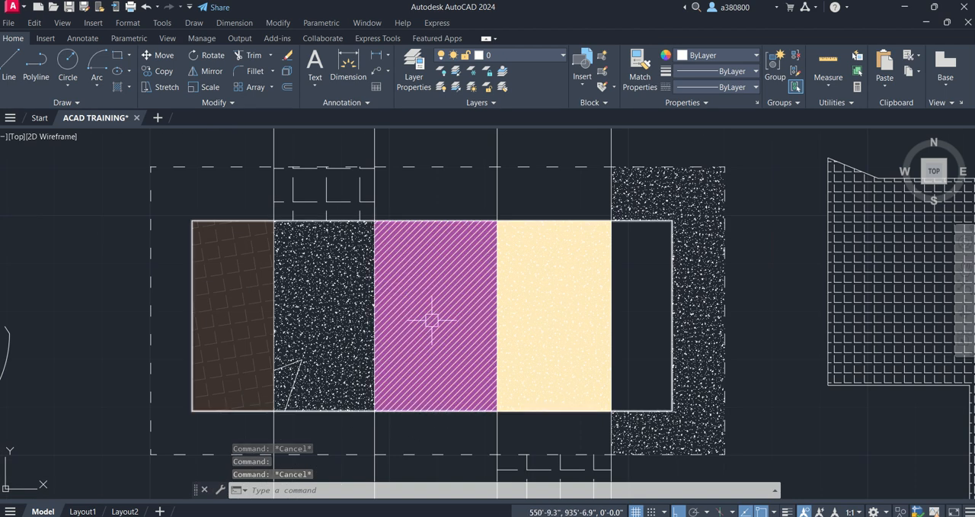
- Select the magenta-backed diagonal-line hatch in the middle of the block for editing
left_click(394, 281)
key("Escape")
key("Escape")
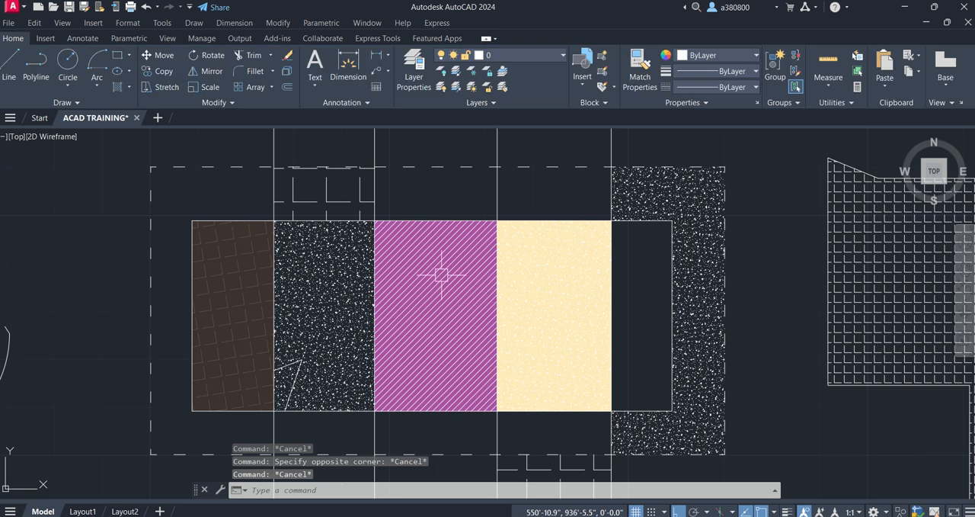
left_click(440, 276)
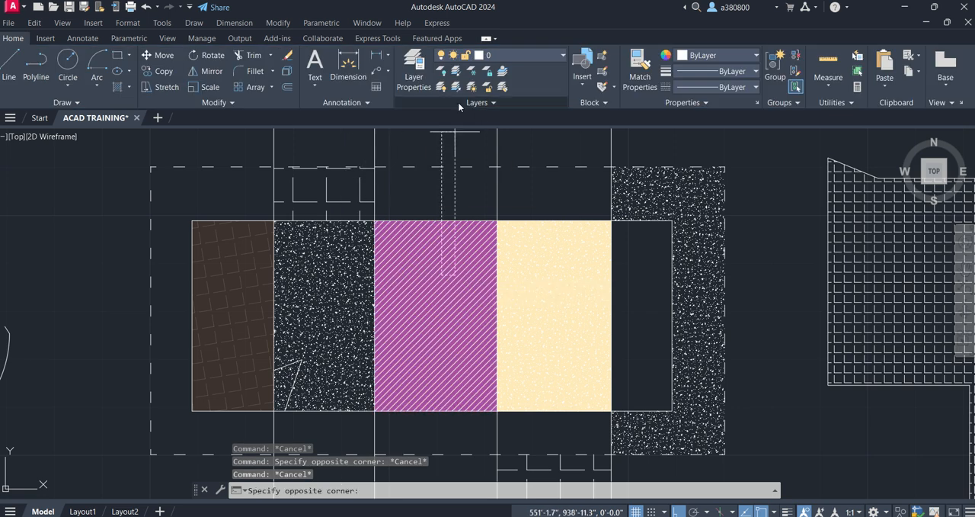
left_click(431, 278)
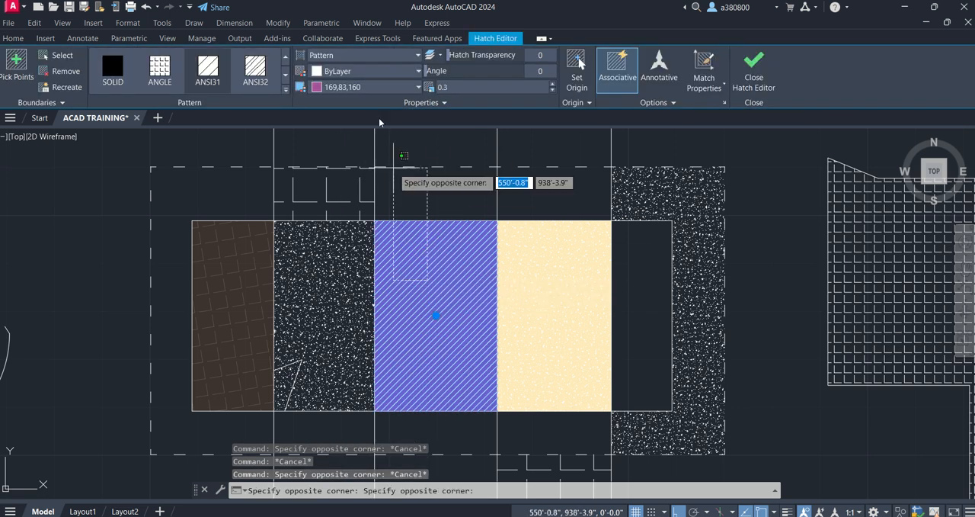
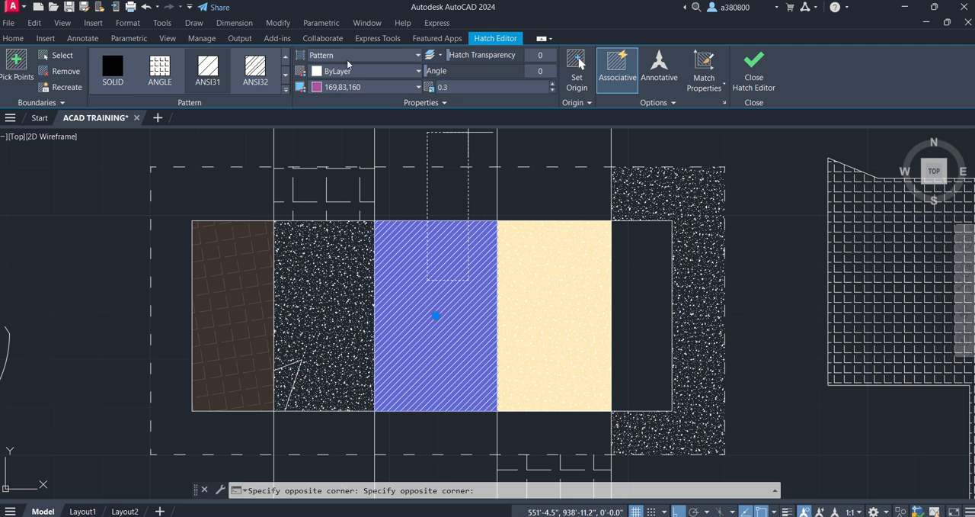
- Move the magenta-backed diagonal-line hatch down and to the left, out of its boundary in the block
key("Escape")
left_click_drag(437, 252, 423, 294)
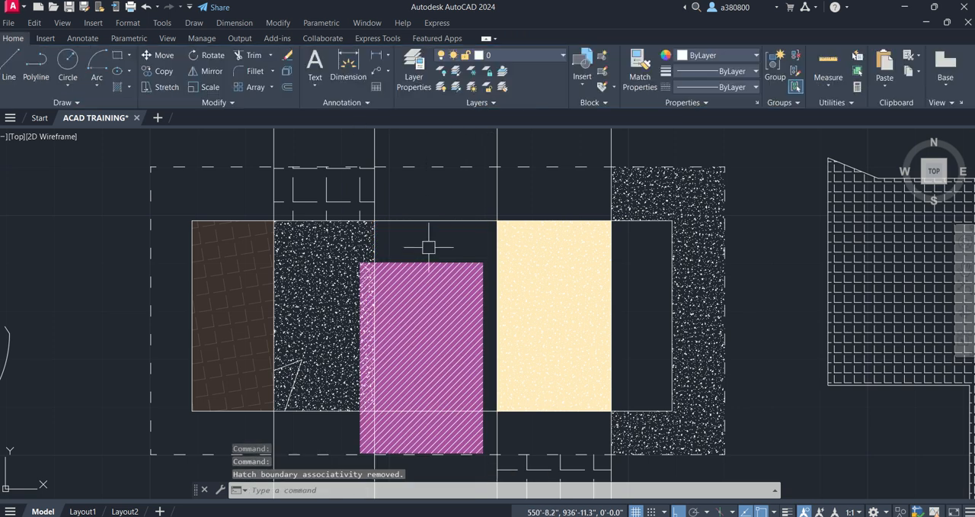
- Convert the AR-CONC hatch between the block's right end and the dashed rectangle to a Gradient fill and clear the selection
left_click(644, 191)
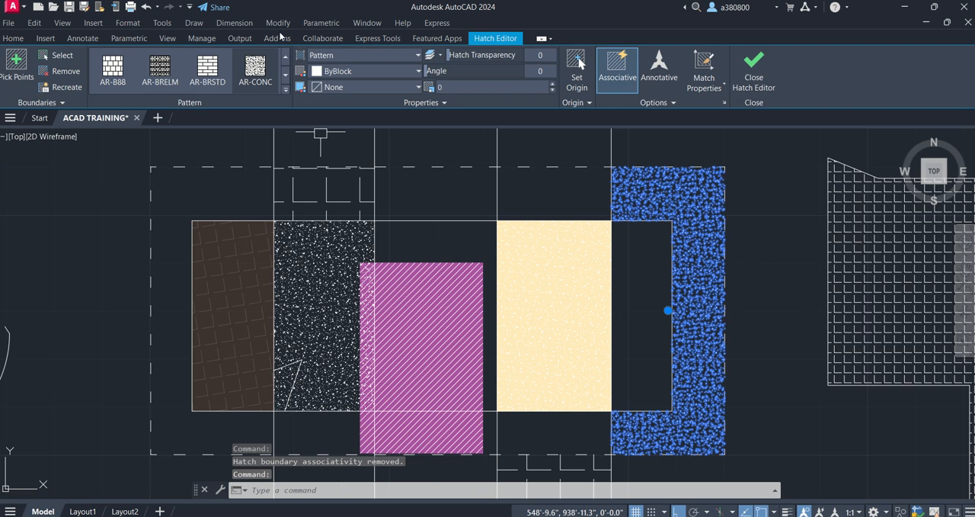
left_click(351, 53)
left_click(336, 83)
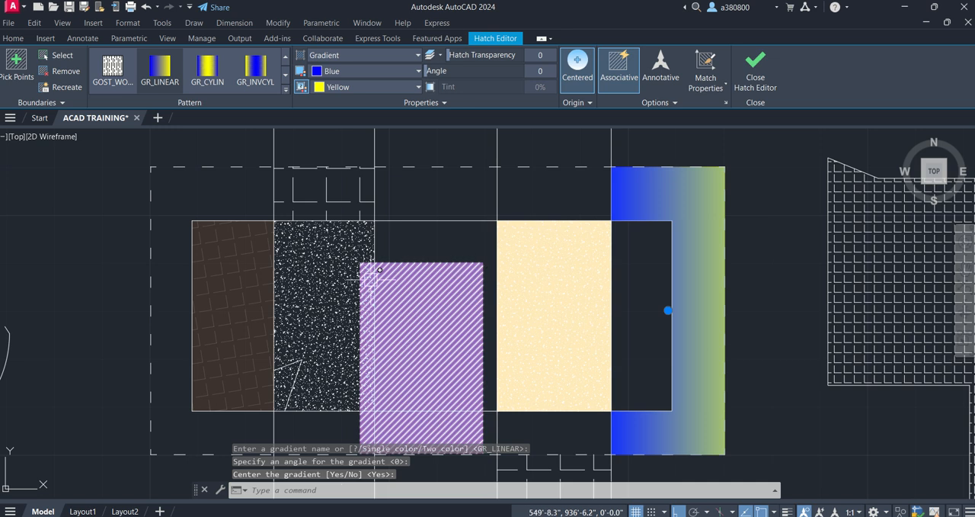
scroll(427, 274, "down", 5)
scroll(370, 242, "up", 5)
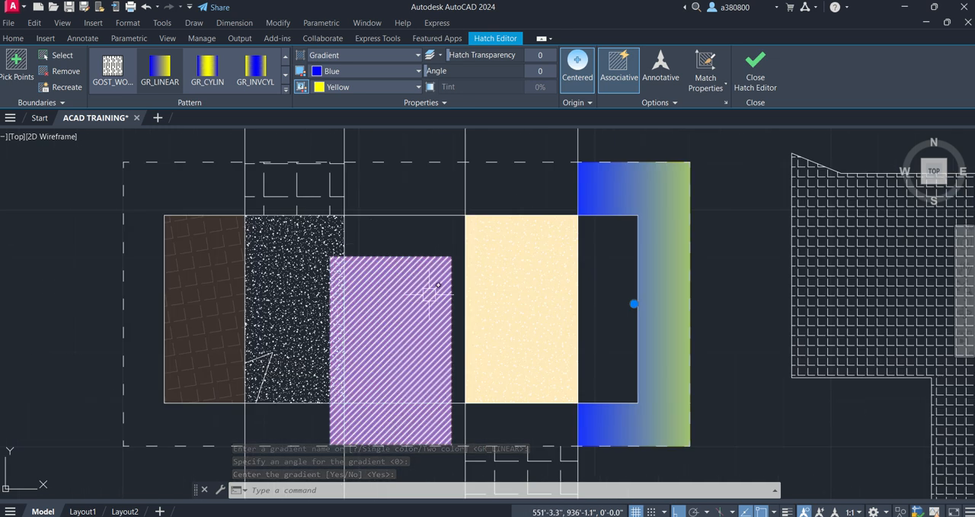
left_click(547, 241)
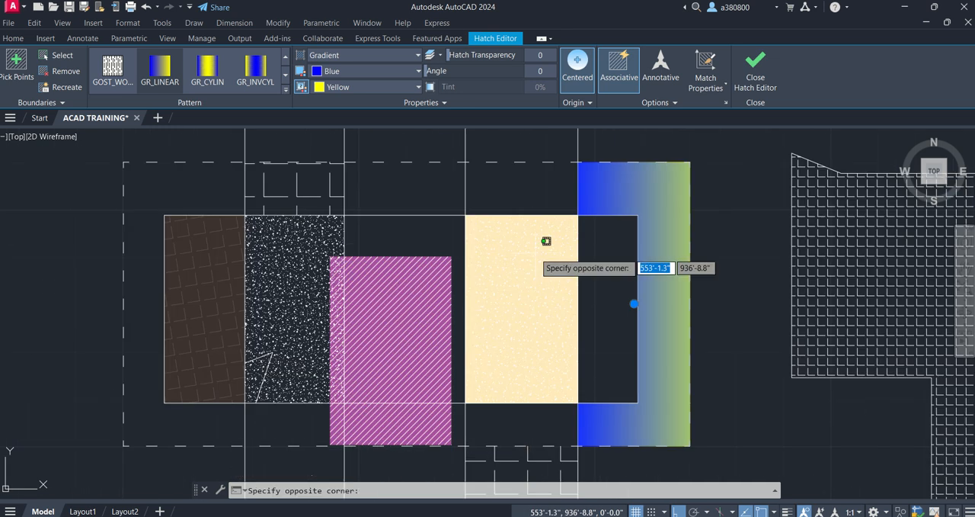
key("Escape")
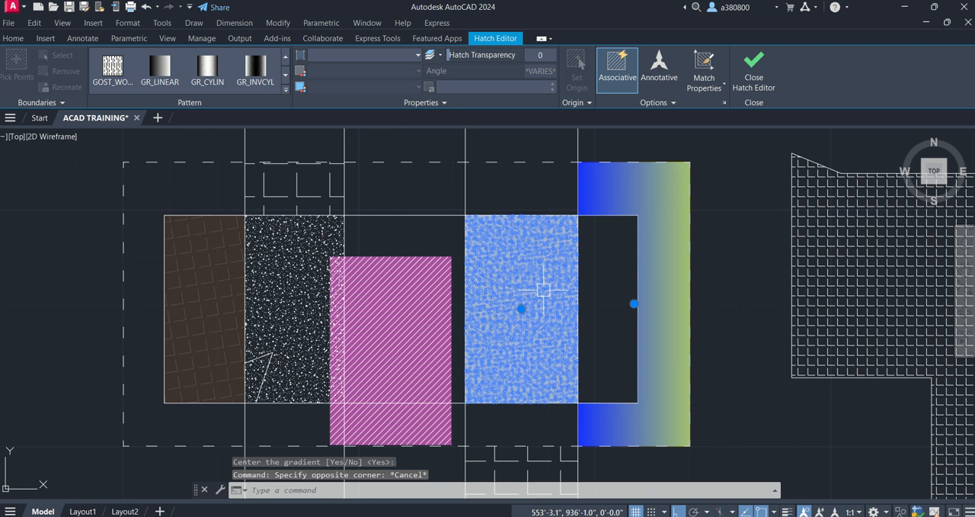
left_click(515, 274)
key("Escape")
key("Escape")
- Set the two colors of the gradient inside the dashed rectangle's right end to Red and Magenta, and deselect it
scroll(678, 207, "up", 4)
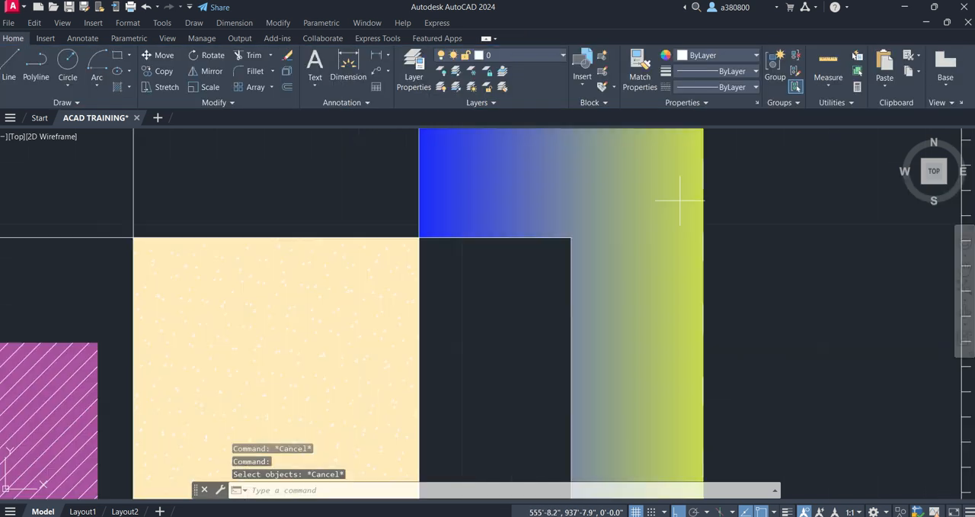
scroll(359, 207, "down", 2)
left_click(513, 196)
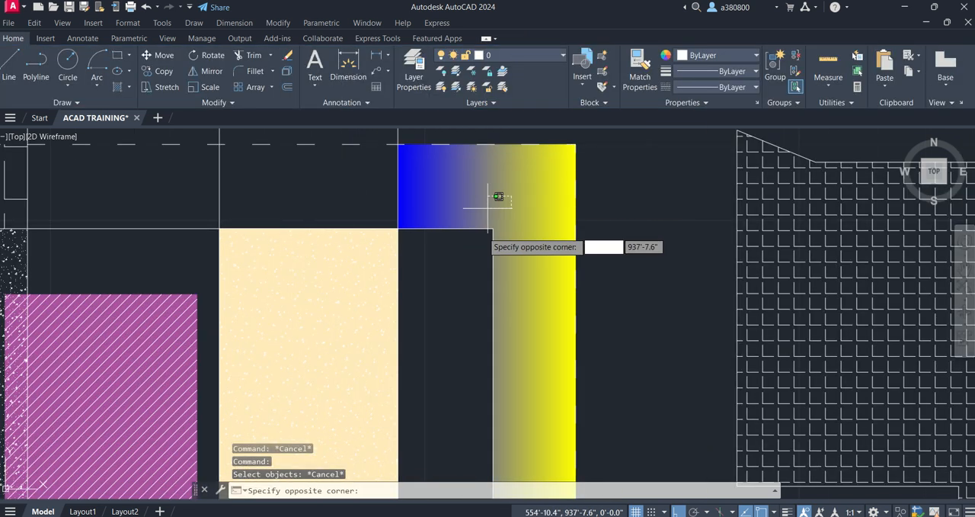
left_click(518, 189)
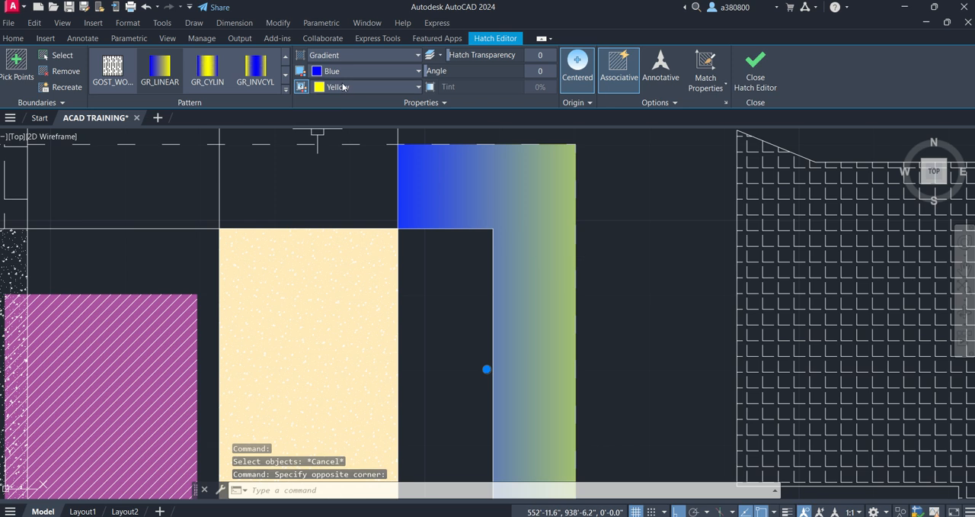
left_click(344, 74)
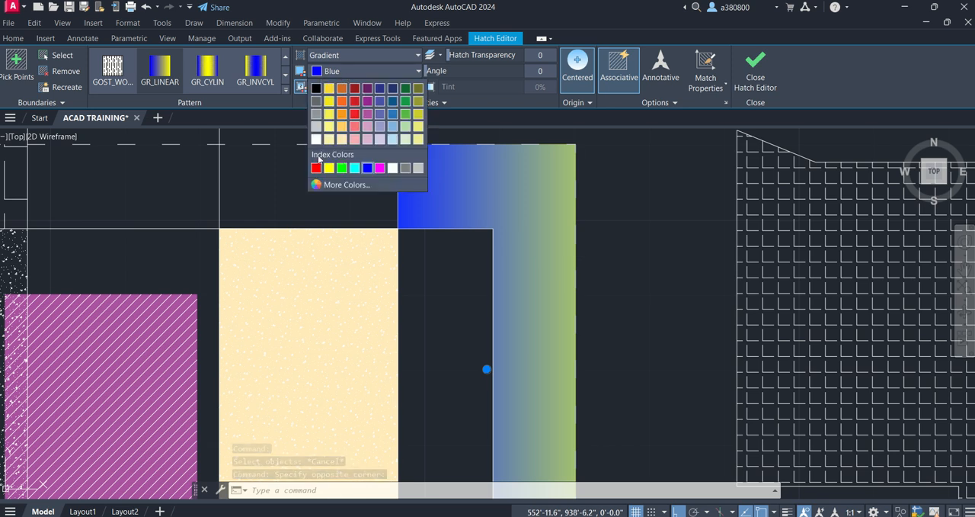
left_click(316, 168)
left_click(338, 87)
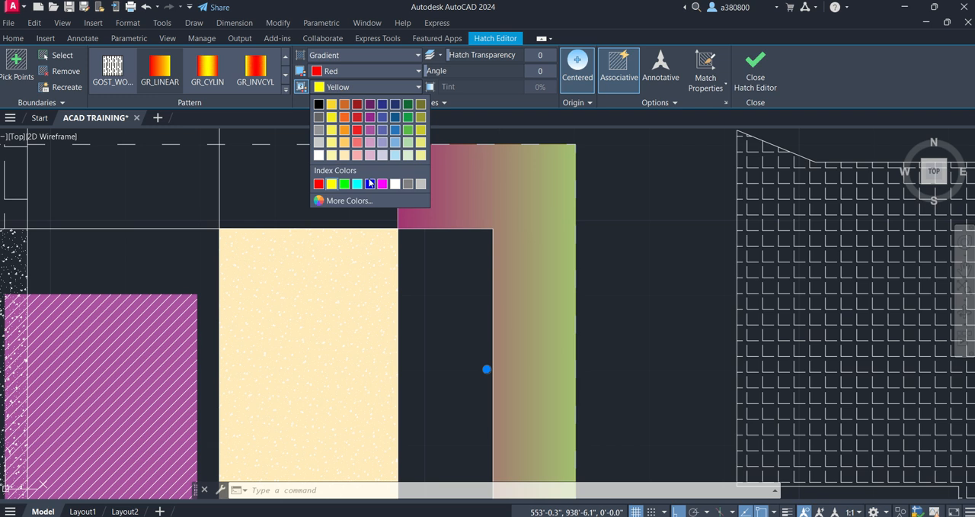
left_click(383, 183)
key("Escape")
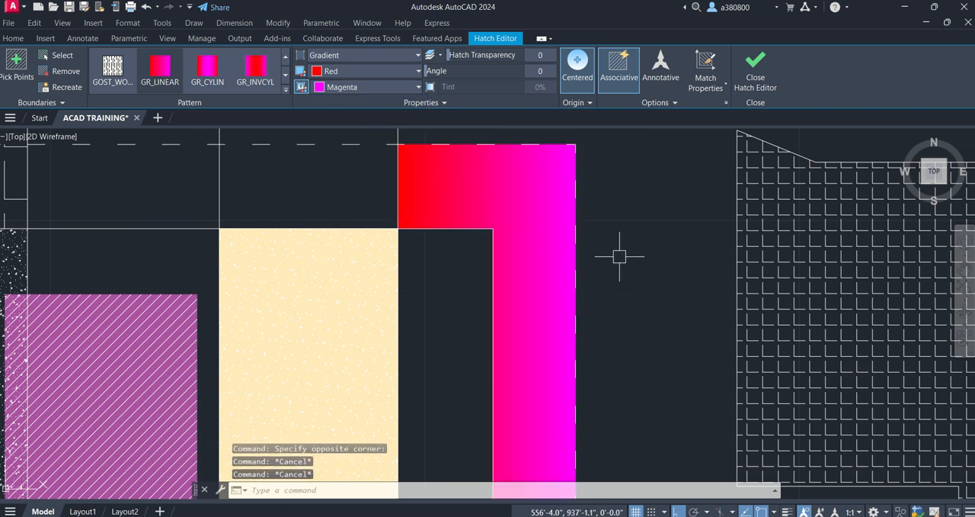
- Convert the cream-backed AR-CONC hatch in the block to a Gradient fill with the GR_INVCYL pattern
scroll(470, 187, "down", 4)
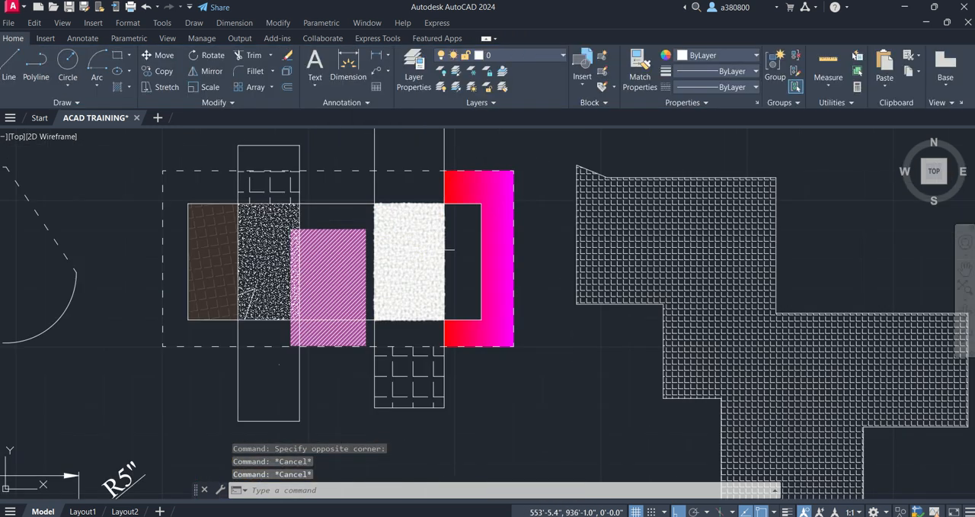
scroll(416, 241, "up", 3)
left_click(370, 239)
left_click(428, 223)
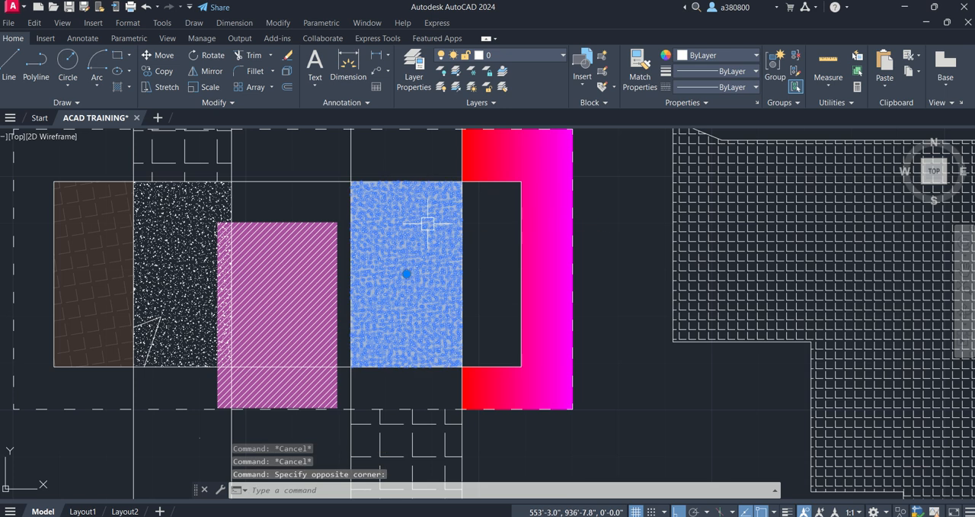
left_click(348, 56)
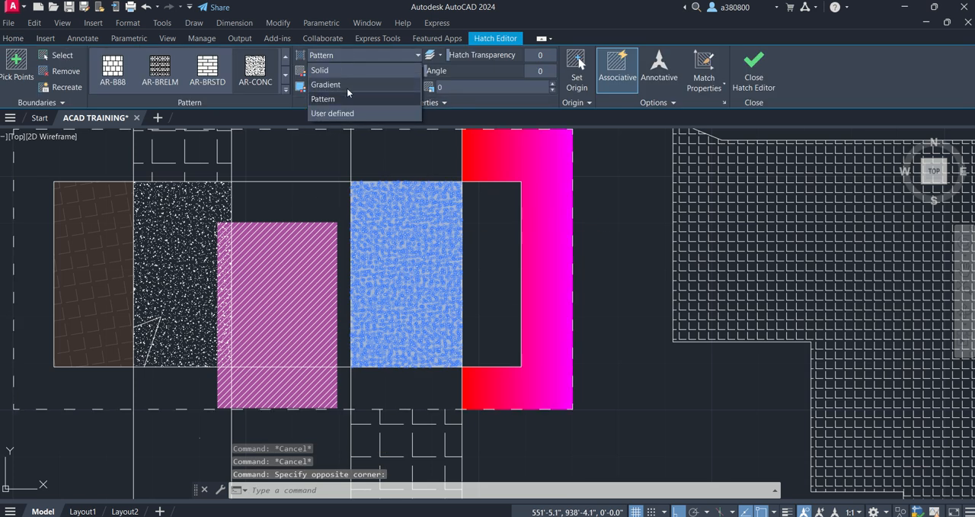
left_click(341, 87)
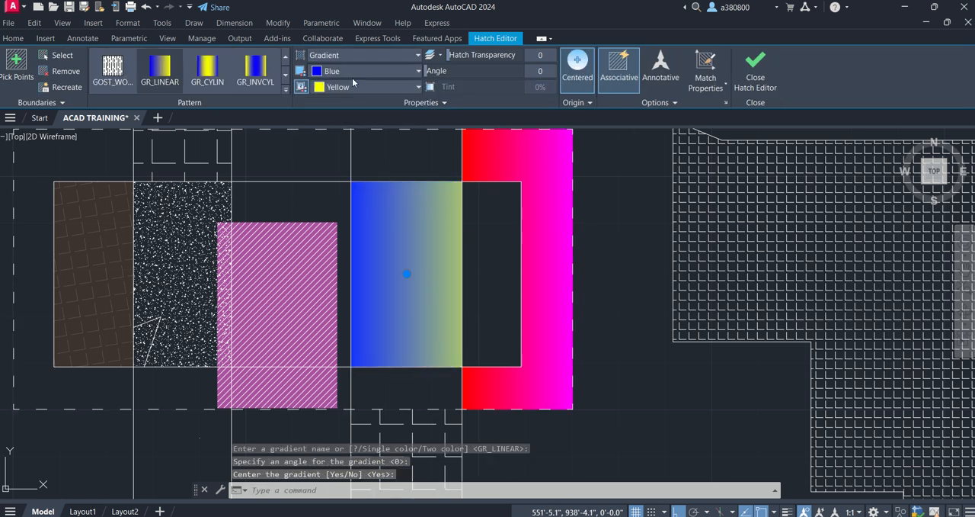
left_click(261, 74)
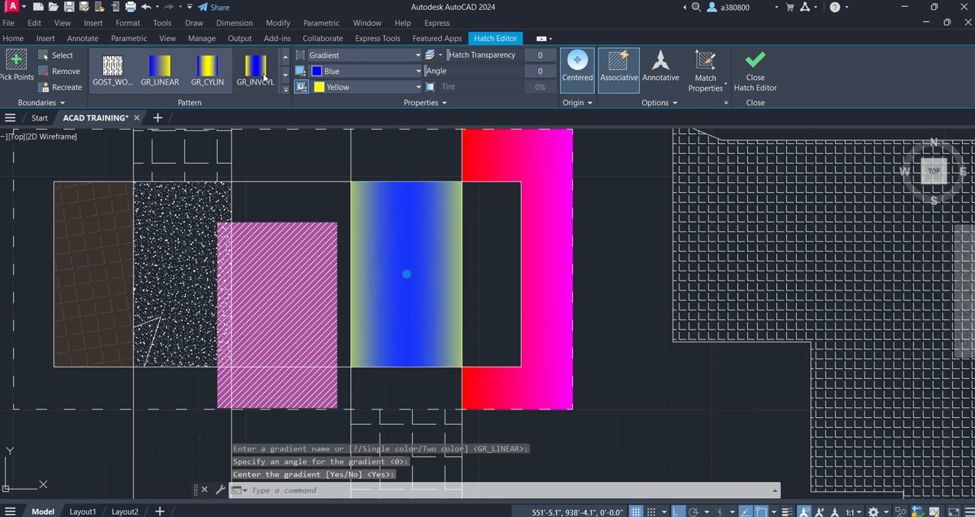
- Set the block gradient's first color to 94,103,175 and its second color to Blue, and deselect it
left_click(354, 87)
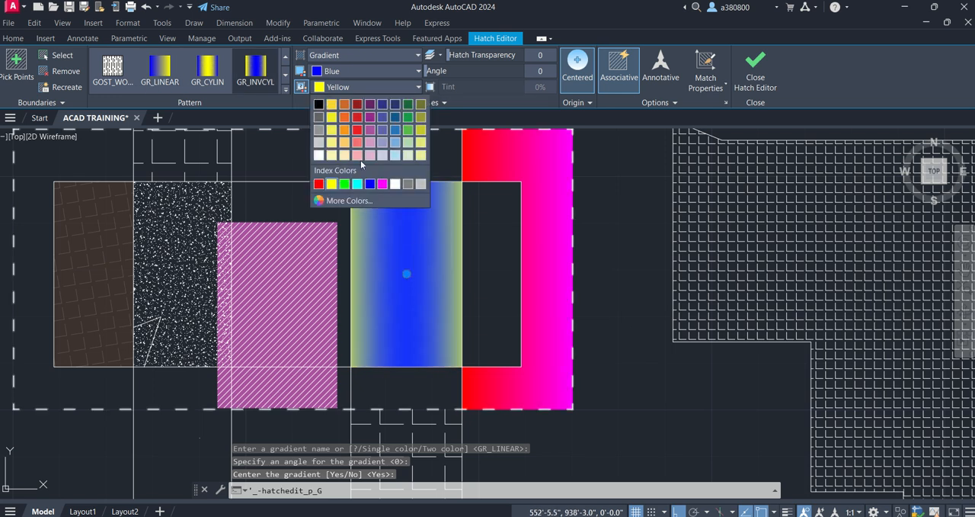
left_click(372, 185)
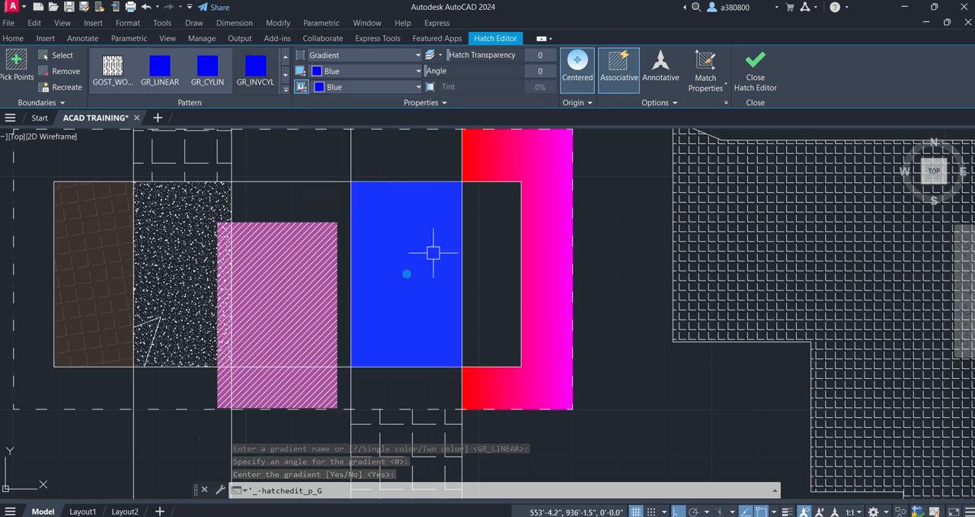
left_click(336, 71)
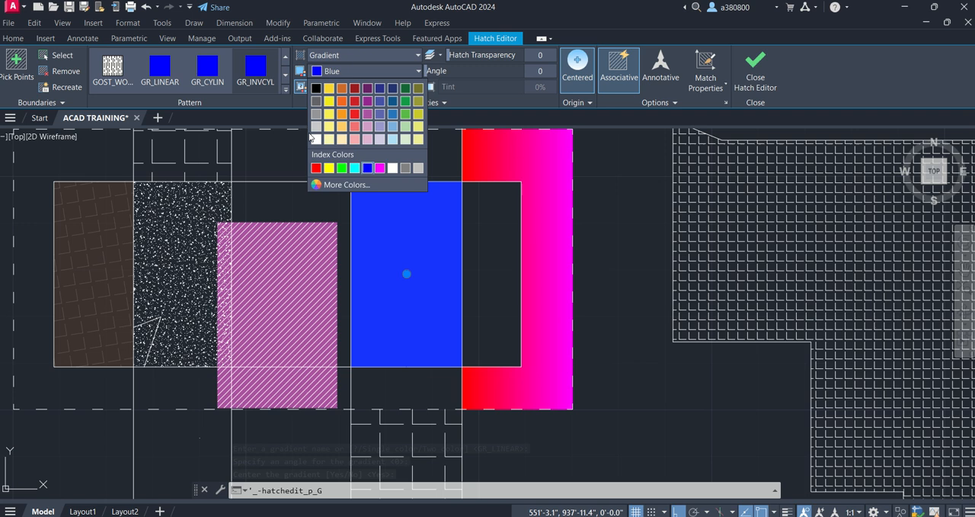
left_click(380, 117)
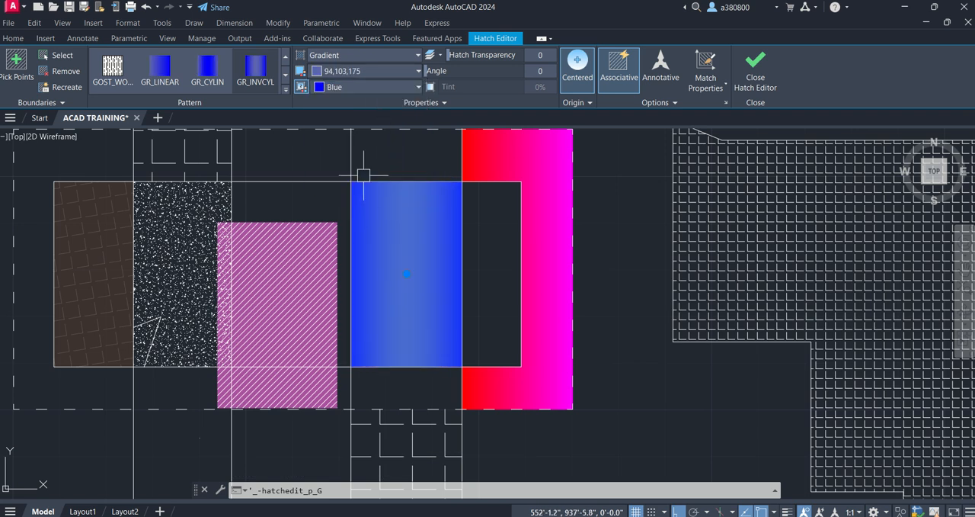
key("Escape")
- Change the blue gradient hatch in the block to the Solid hatch type
left_click(391, 213)
left_click(382, 212)
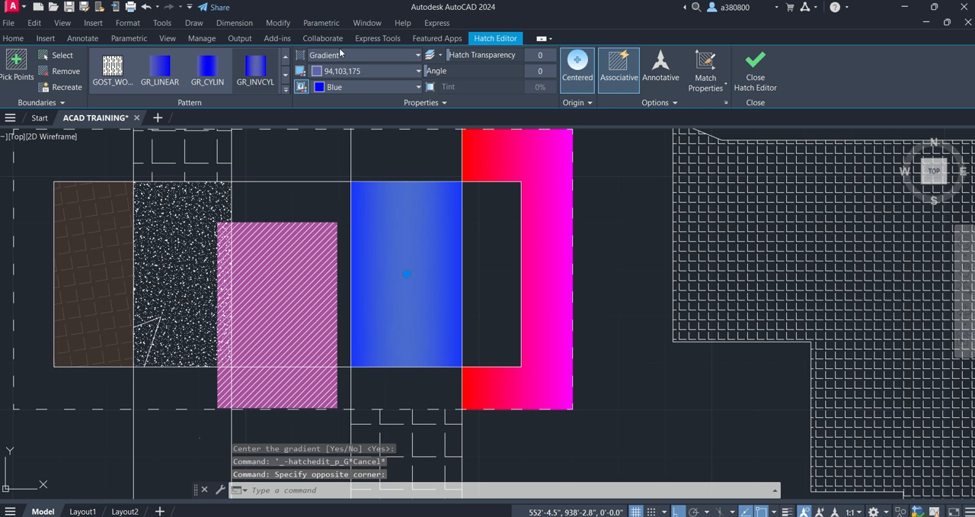
left_click(341, 55)
left_click(334, 70)
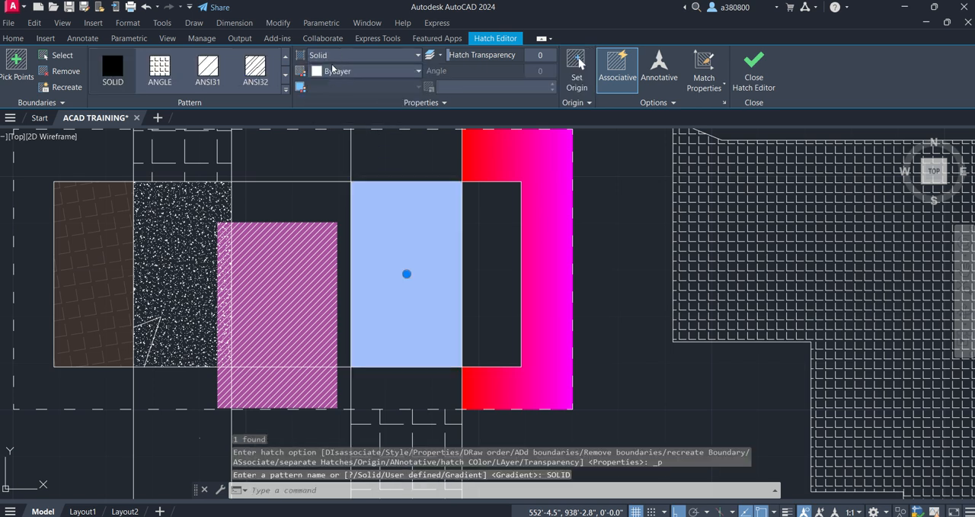
key("Escape")
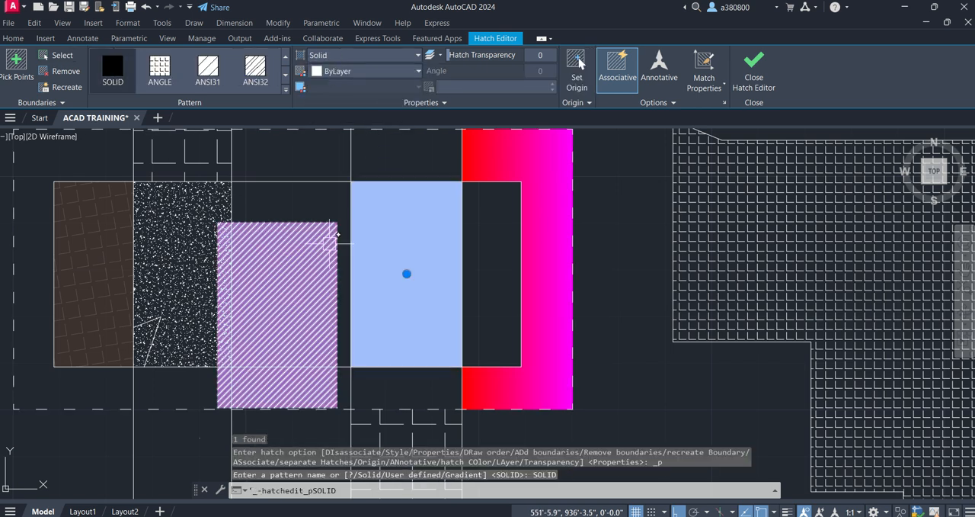
- Give the solid hatch in the block the orange hatch color 242,103,34 and deselect it
left_click(447, 225)
left_click(374, 246)
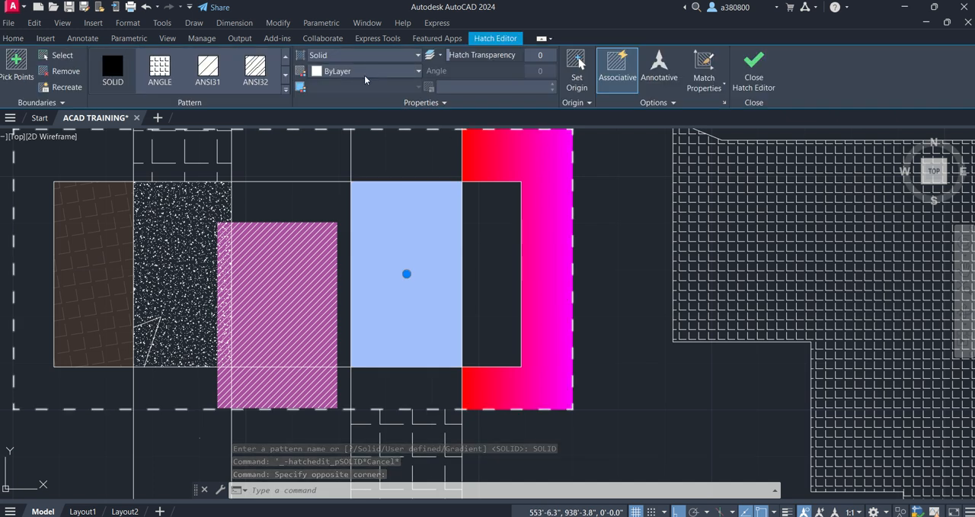
left_click(366, 71)
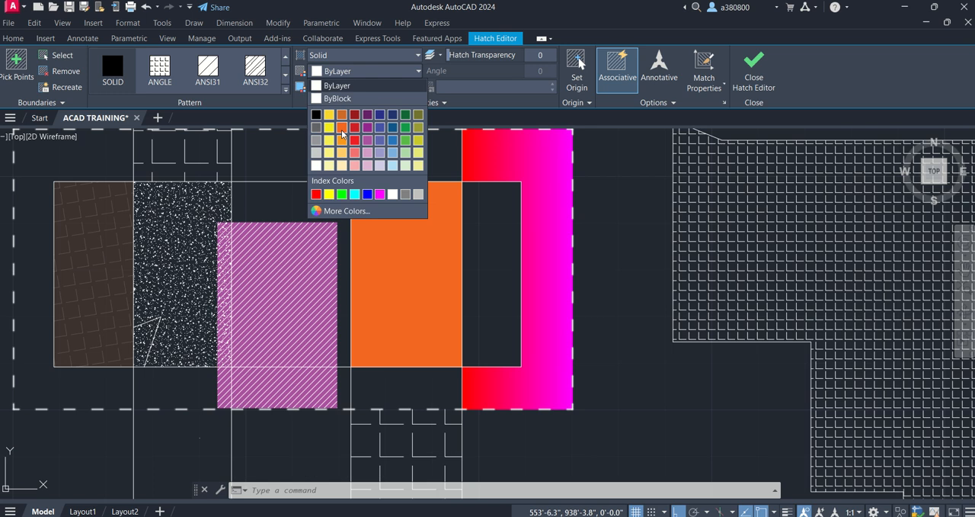
left_click(340, 114)
key("Escape")
- Change the orange solid hatch in the block to the User defined hatch type and deselect it
left_click(429, 266)
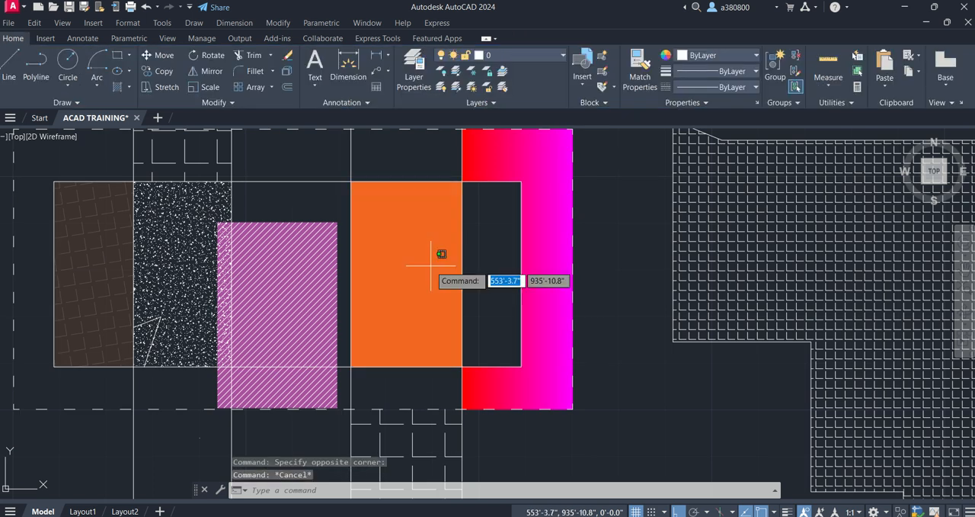
left_click(494, 146)
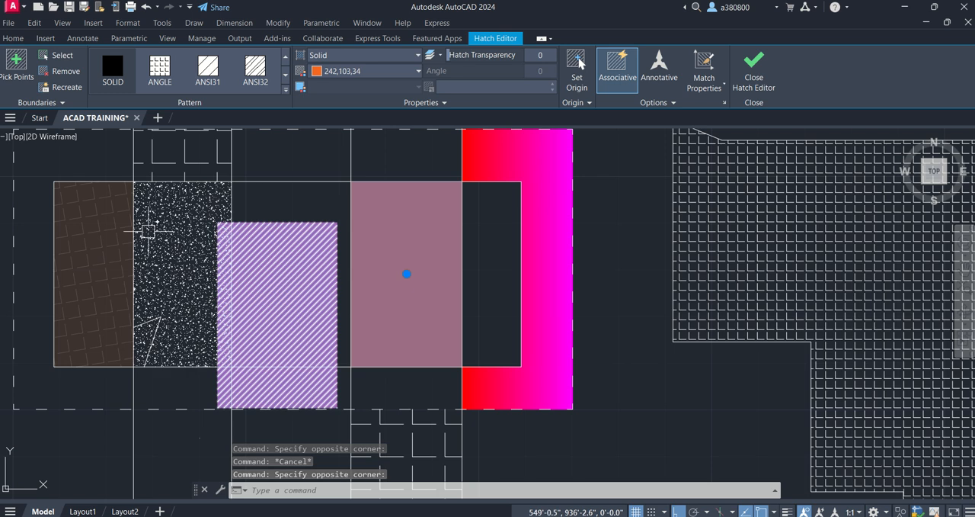
left_click(279, 72)
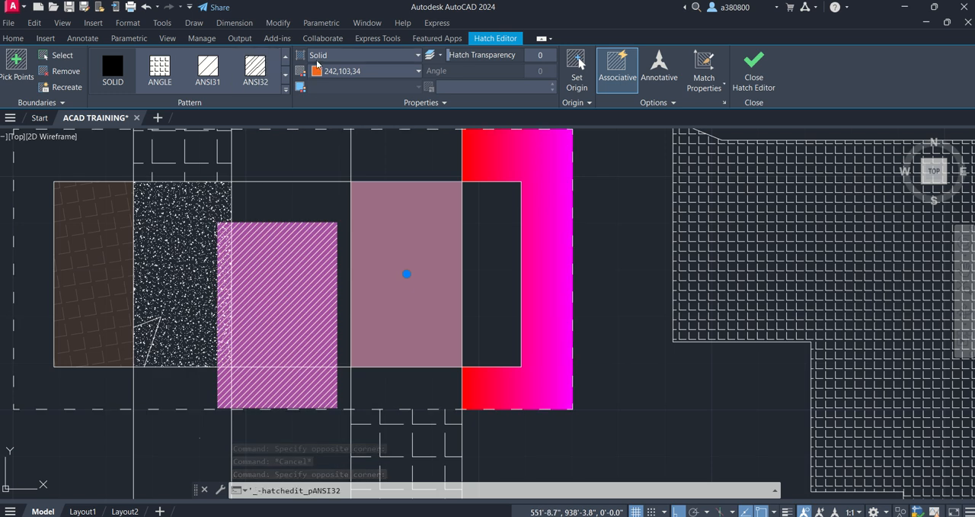
left_click(319, 56)
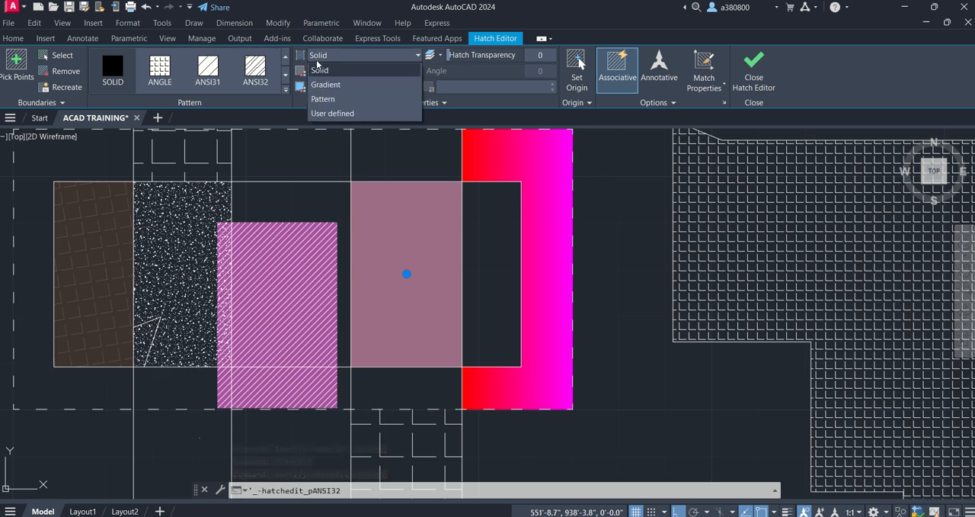
left_click(321, 113)
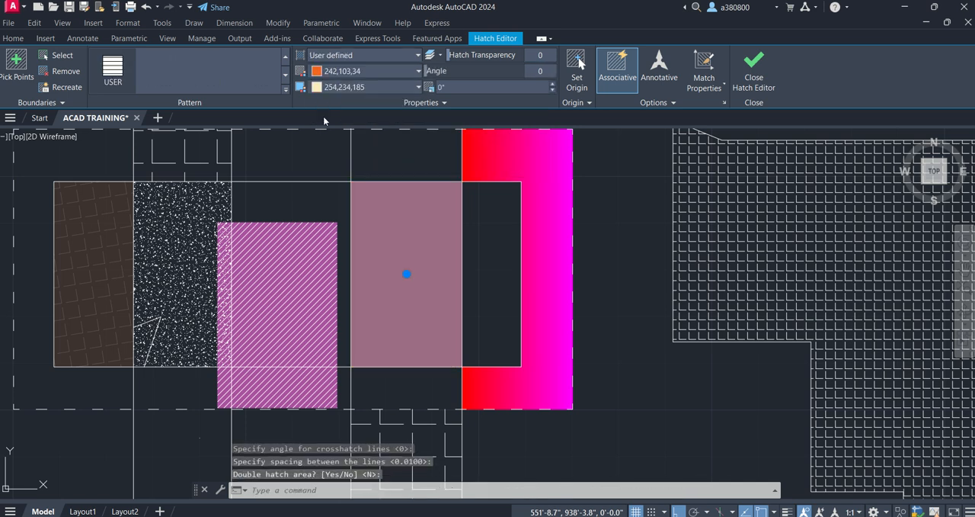
left_click(348, 71)
left_click(348, 70)
key("Escape")
key("Escape")
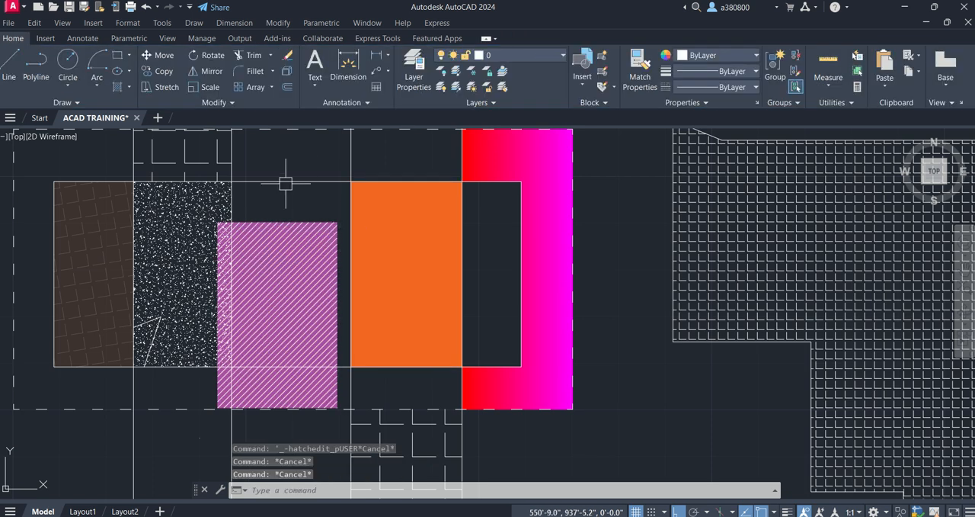
- Inspect the purple hatch in the block with its Hatch Editor settings, and deselect it
scroll(341, 245, "down", 4)
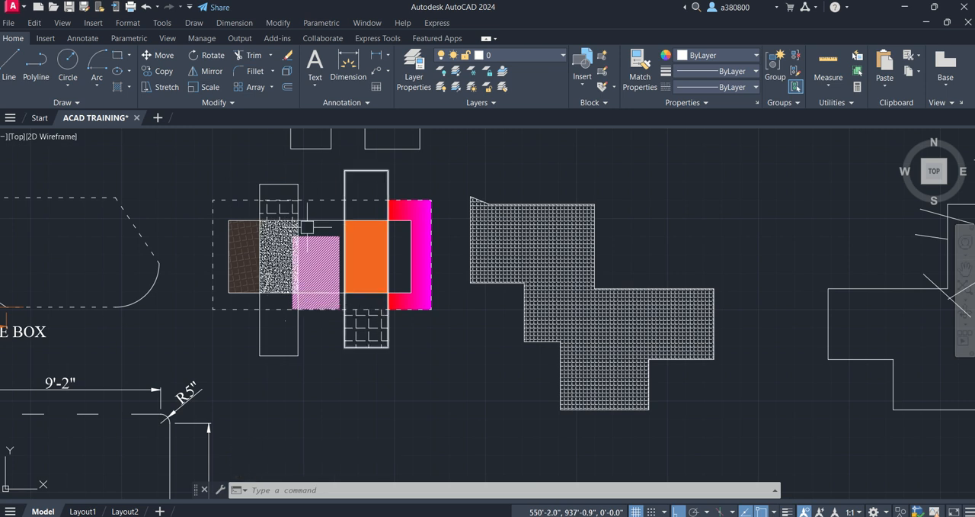
left_click(314, 227)
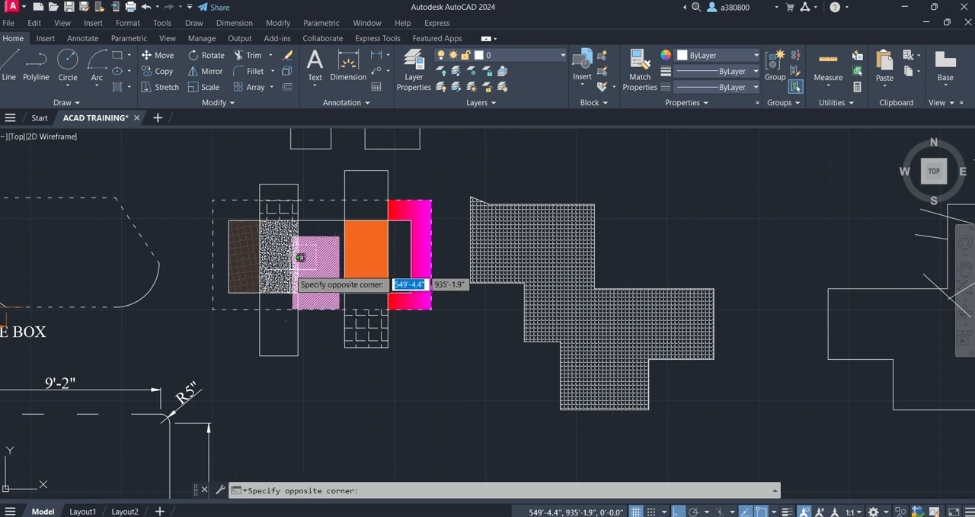
key("Escape")
left_click(318, 282)
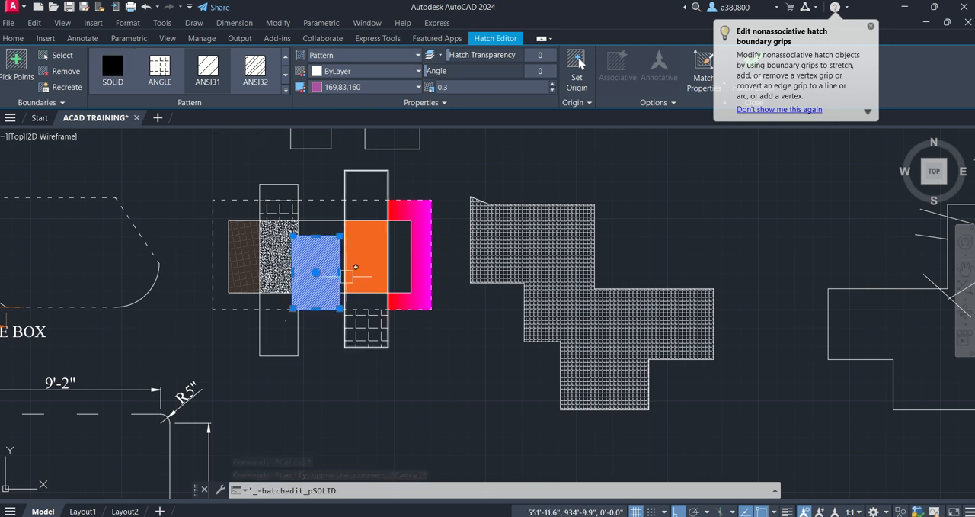
left_click(871, 28)
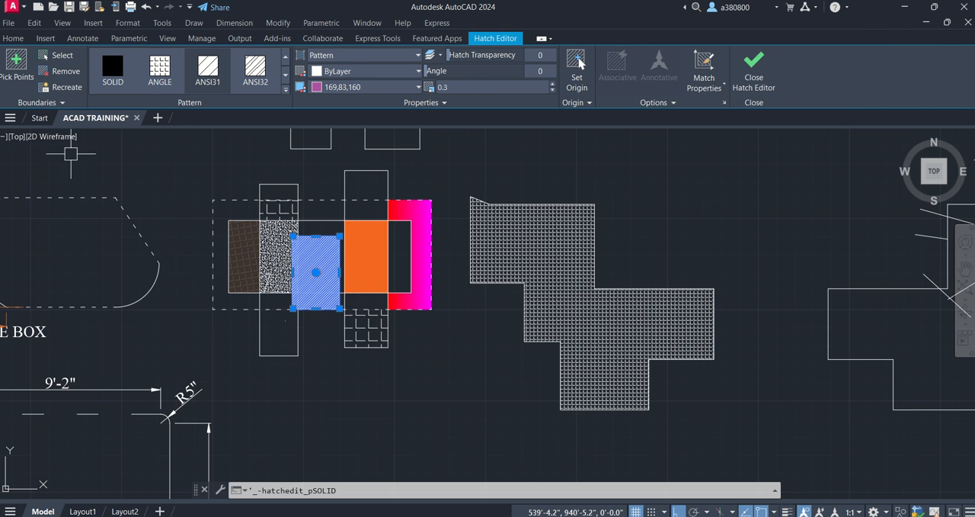
left_click(48, 42)
left_click(13, 39)
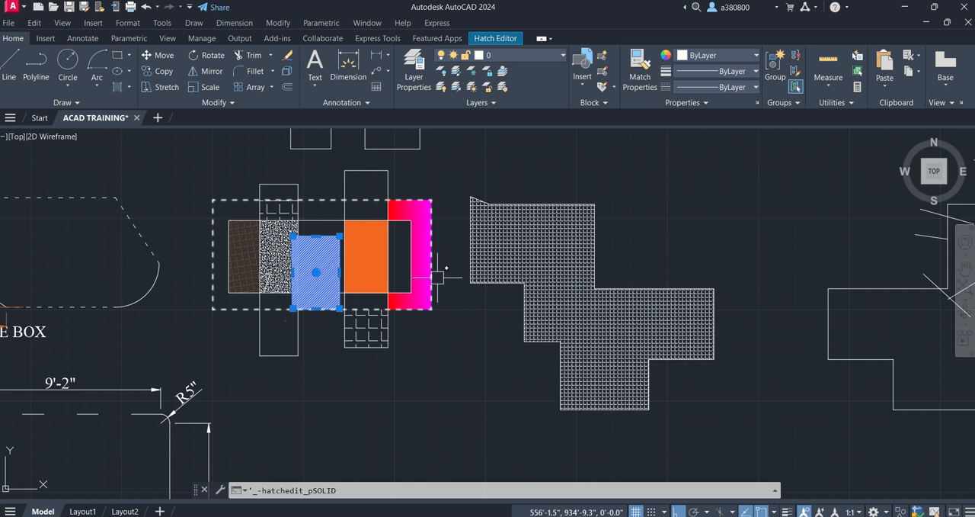
mouse_move(343, 2)
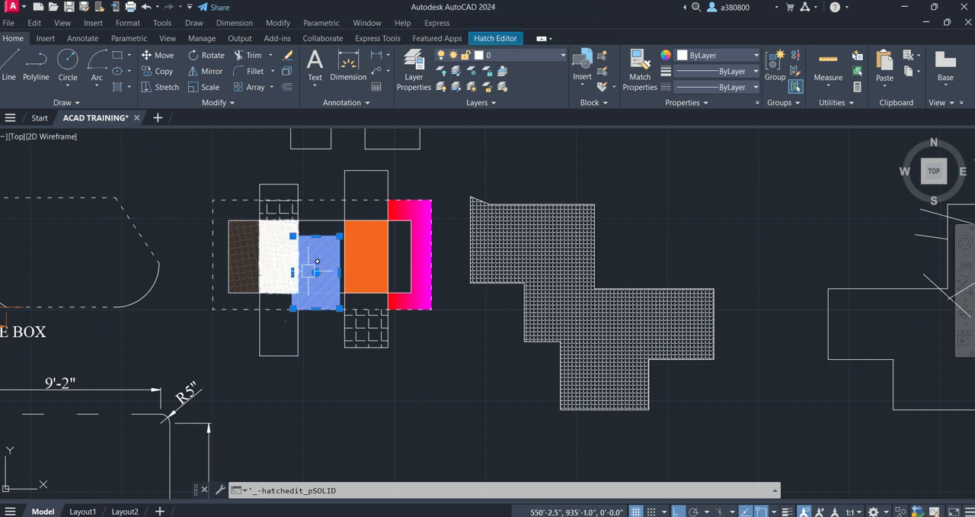
scroll(252, 259, "down", 3)
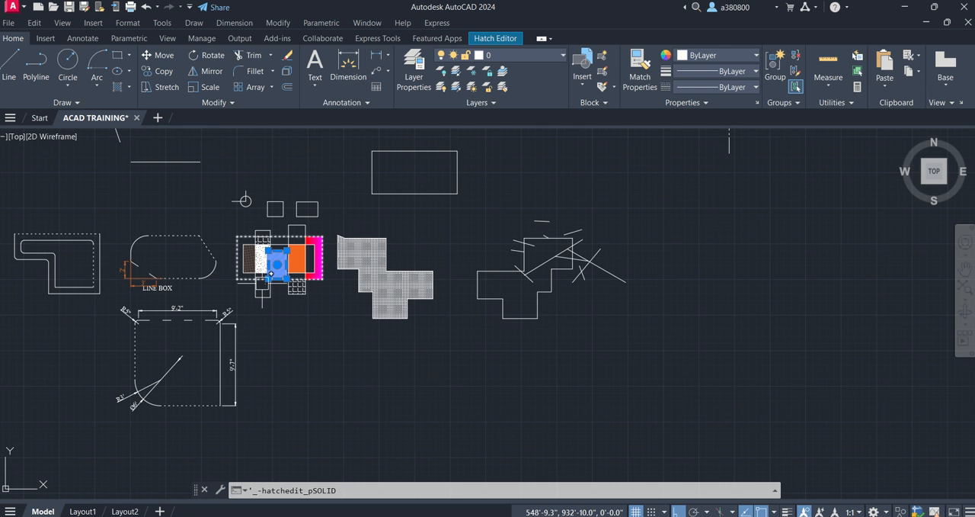
scroll(238, 225, "up", 4)
key("Escape")
key("Escape")
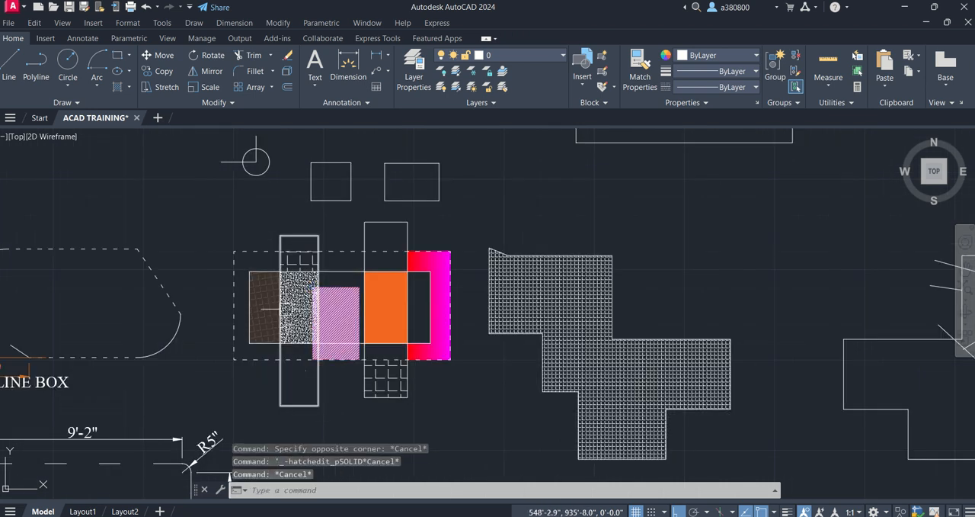
- Review the dashed and dimensioned practice shapes around the hatched block
scroll(261, 330, "up", 2)
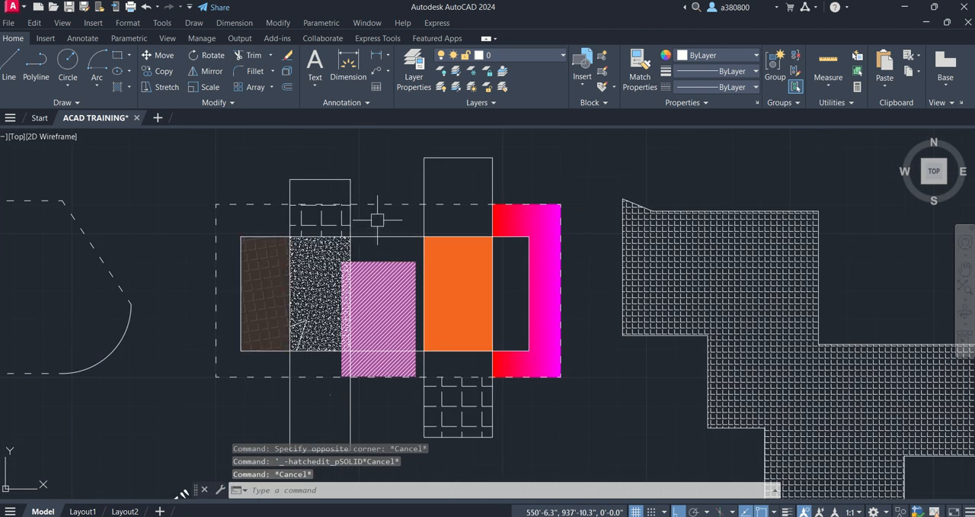
scroll(266, 224, "down", 3)
scroll(202, 216, "down", 3)
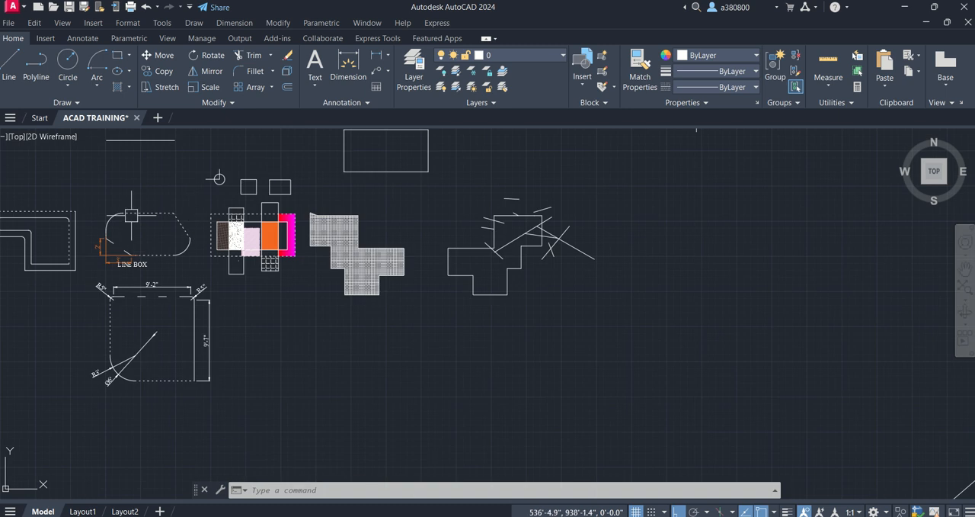
scroll(131, 215, "up", 3)
scroll(153, 271, "down", 3)
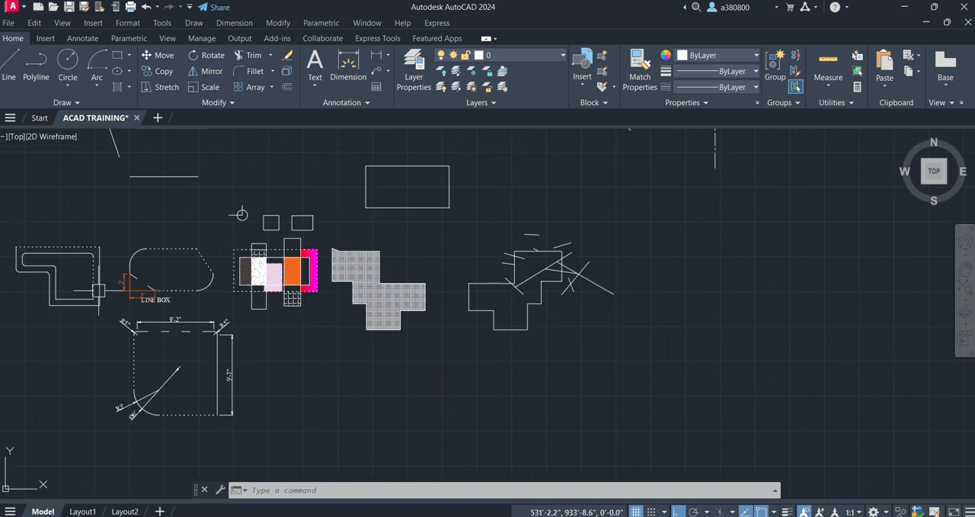
middle_click_drag(19, 285, 262, 236)
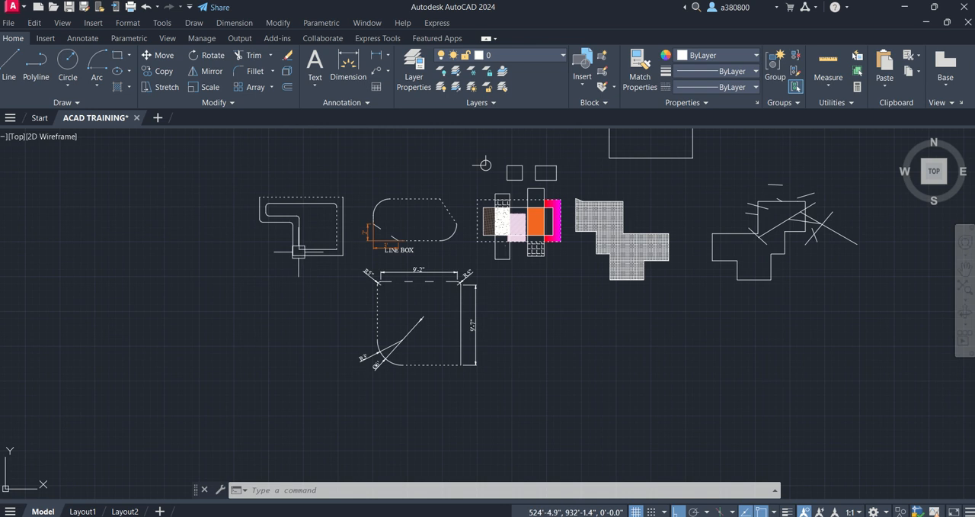
scroll(204, 257, "down", 2)
scroll(405, 262, "up", 3)
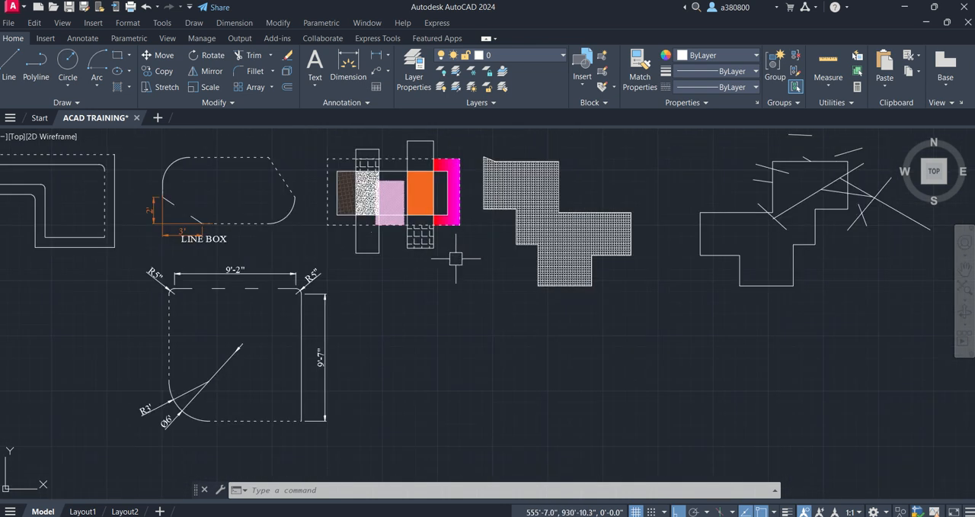
- Set the linetype of the empty rectangle above the grid-hatched stepped shape to ACAD_ISO03W100 and deselect it
mouse_move(455, 258)
middle_mouse_down()
mouse_move(323, 337)
mouse_move(250, 436)
middle_mouse_up()
left_click(355, 272)
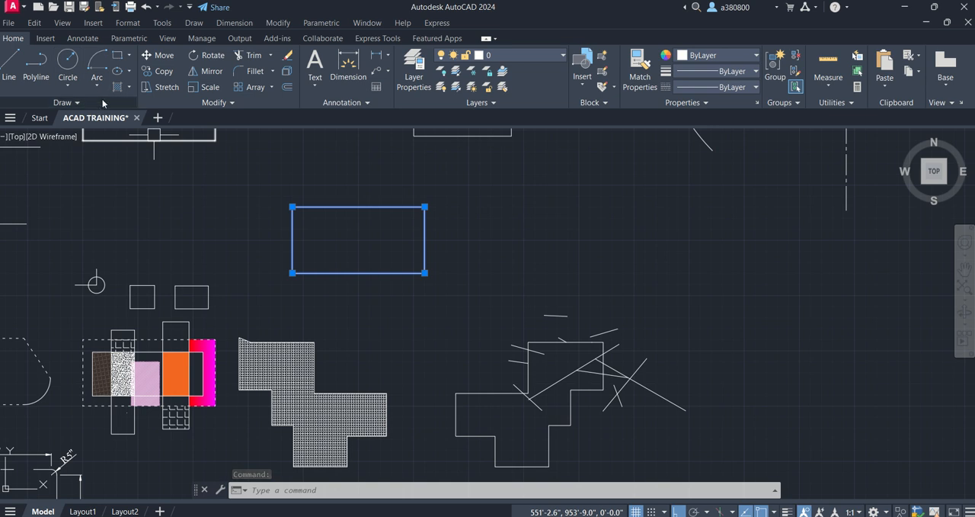
left_click(723, 87)
left_click(695, 131)
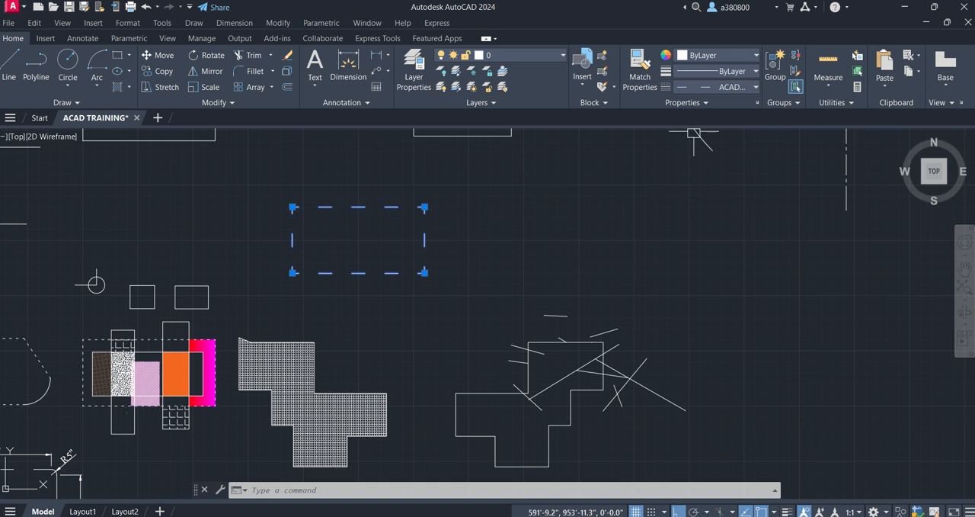
key("Escape")
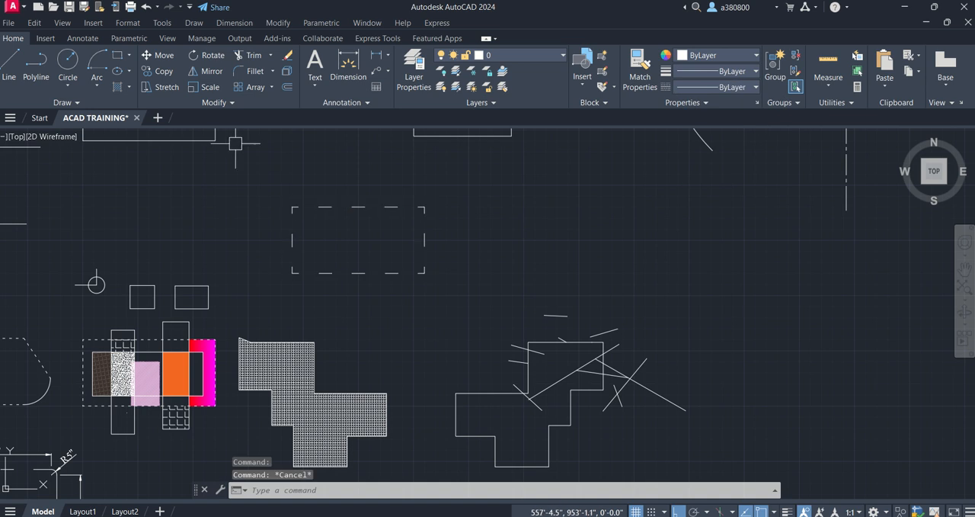
- Hatch the inside of the dashed rectangle with the ANSI32 pattern at scale 0.3, and erase that hatch
type("h")
key("Return")
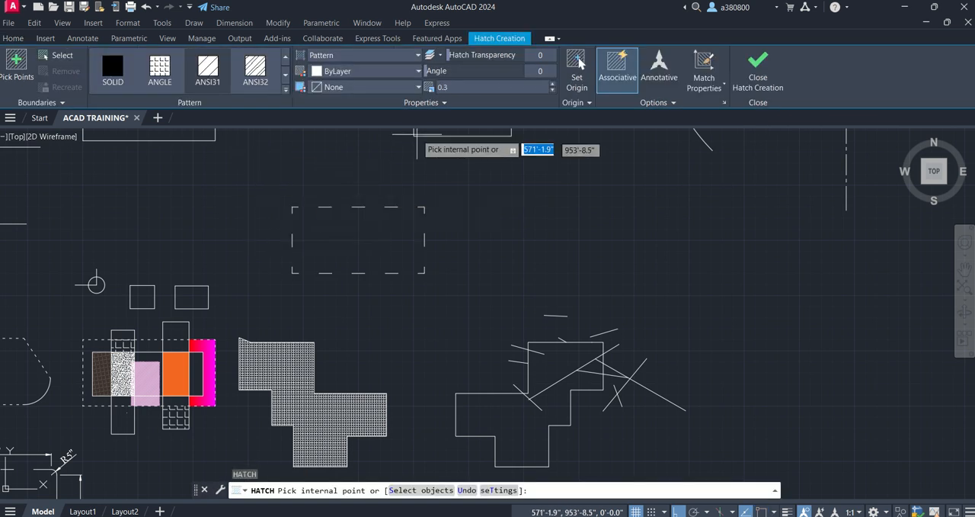
left_click(359, 258)
key("Escape")
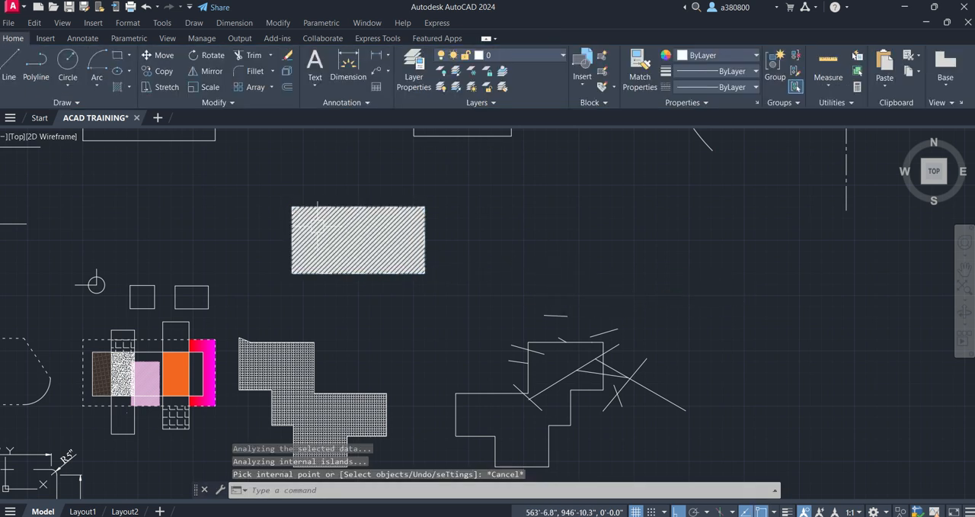
scroll(317, 225, "up", 4)
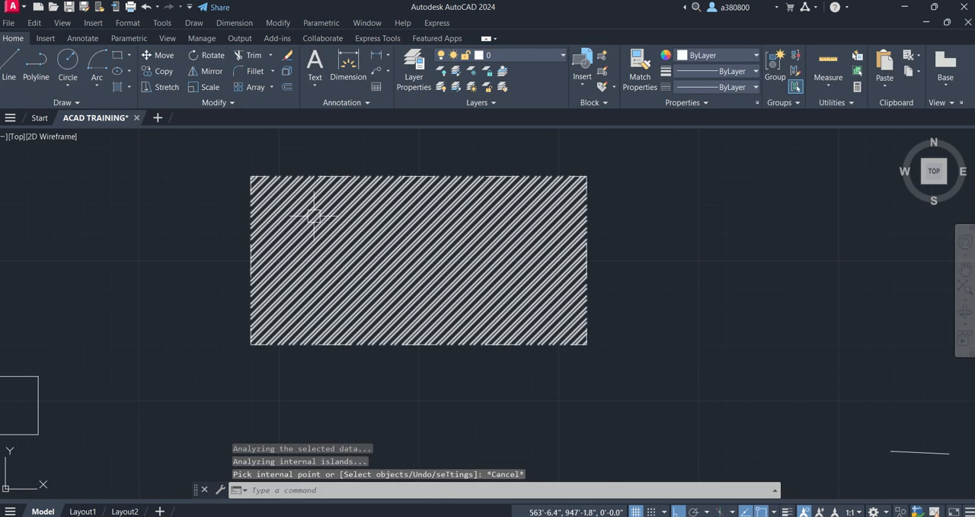
left_click(312, 215)
key("Delete")
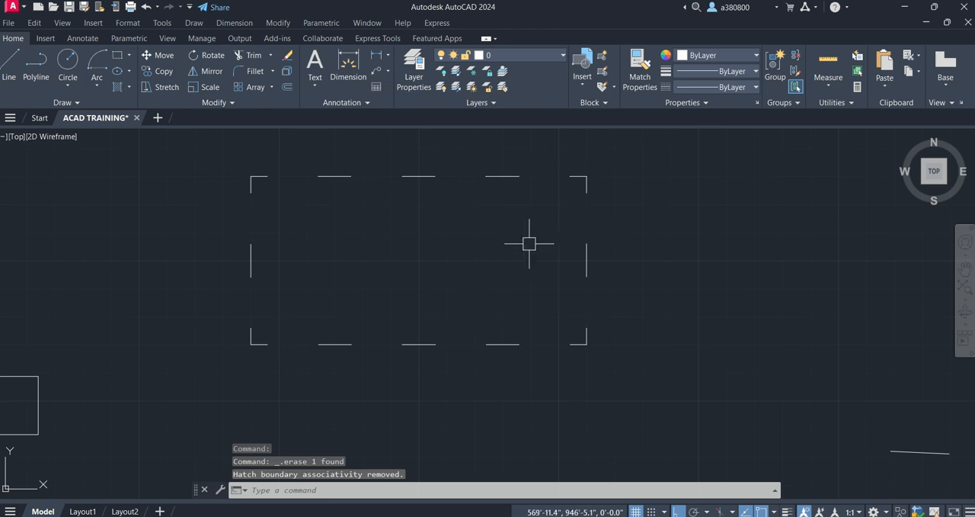
- Check the dashed rectangle's linetype property and view the list of loaded linetypes
left_click(584, 271)
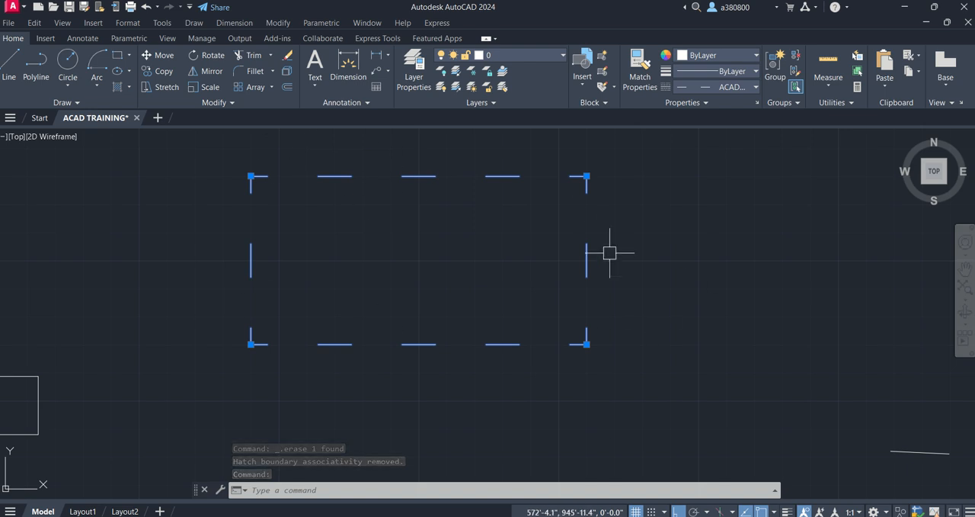
key("Escape")
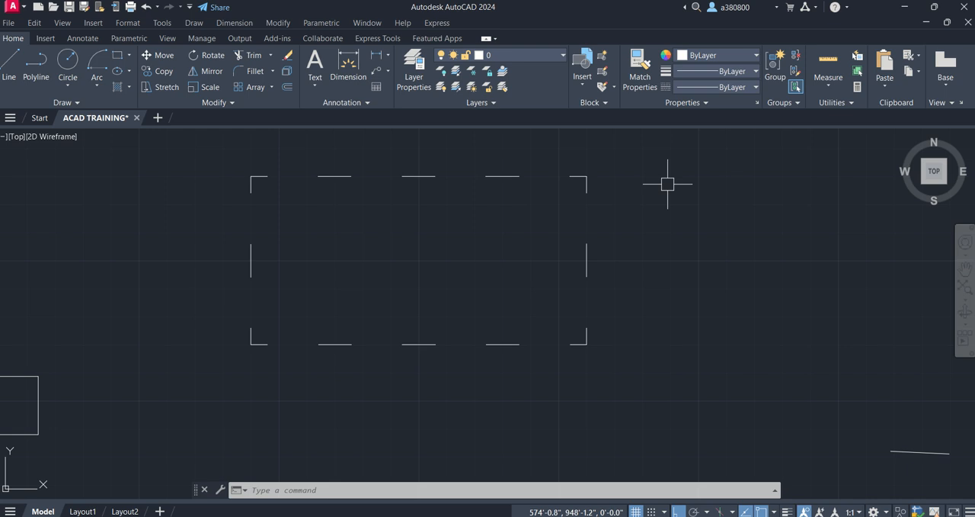
left_click(572, 344)
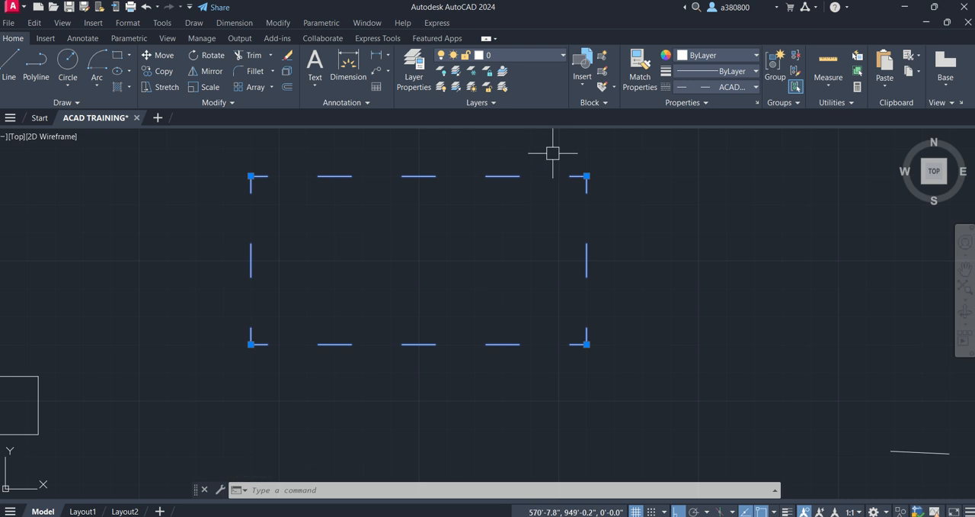
key("Escape")
key("Escape")
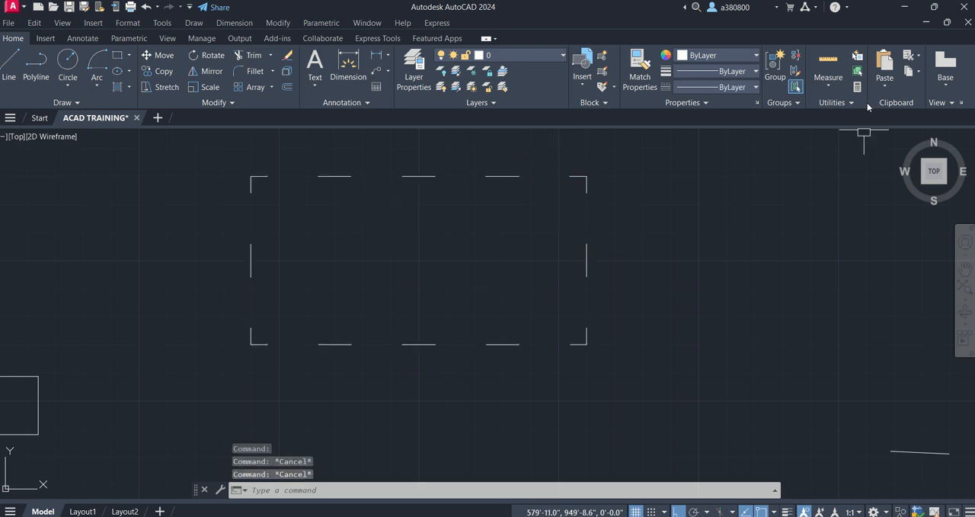
left_click(747, 87)
left_click(749, 86)
left_click(749, 89)
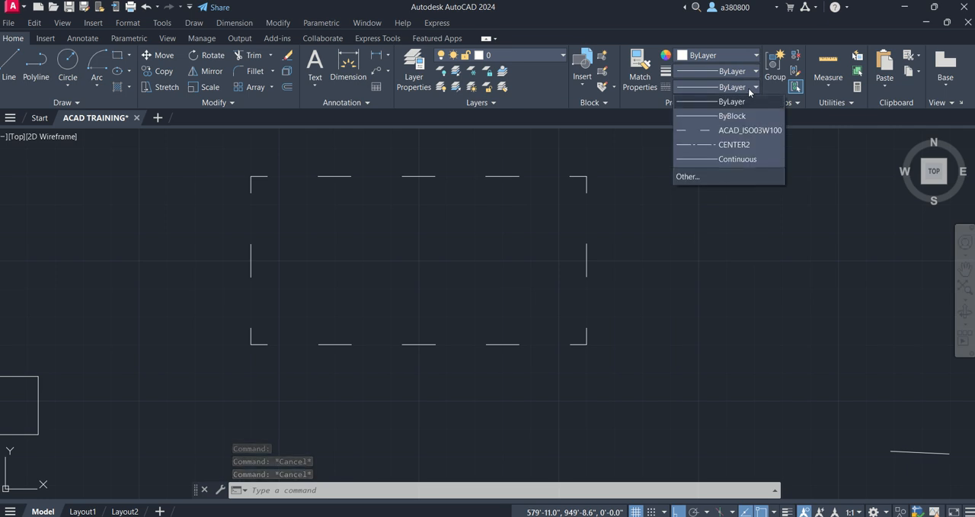
left_click(752, 87)
- Copy the dashed rectangle's linetype to the single horizontal line above the LINE BOX shape with Match Properties
left_click(652, 88)
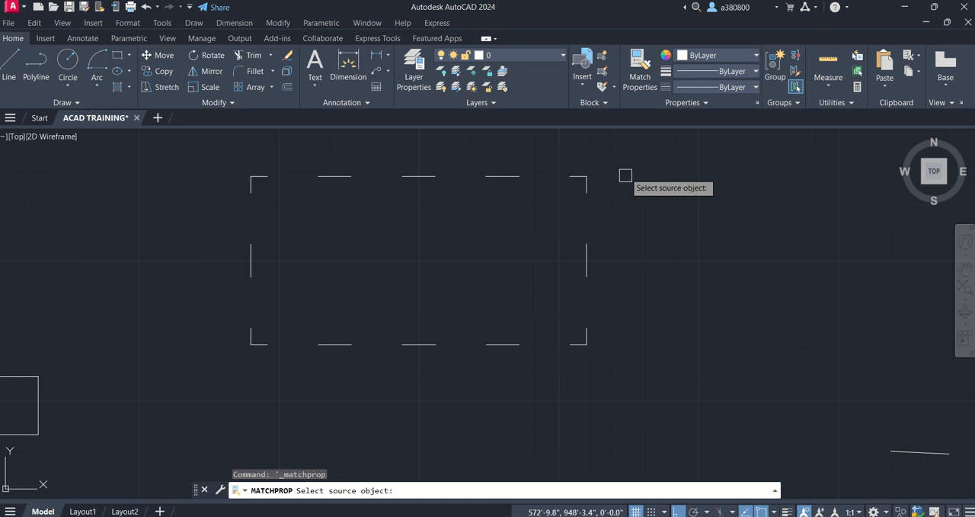
key("Escape")
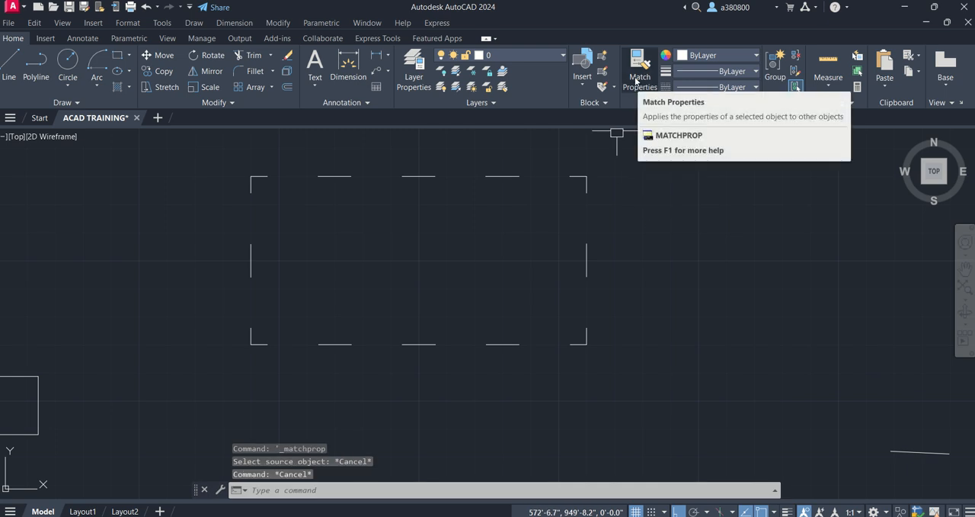
left_click(639, 76)
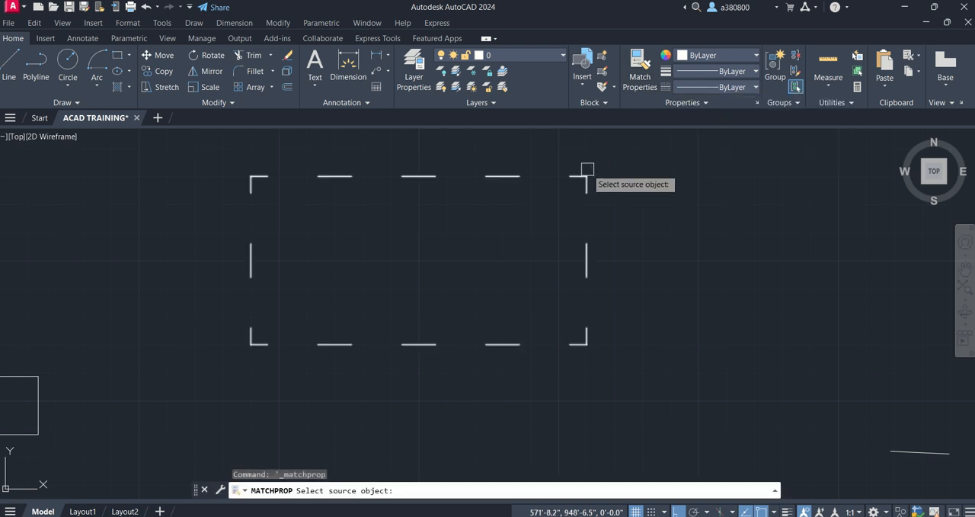
scroll(580, 173, "down", 4)
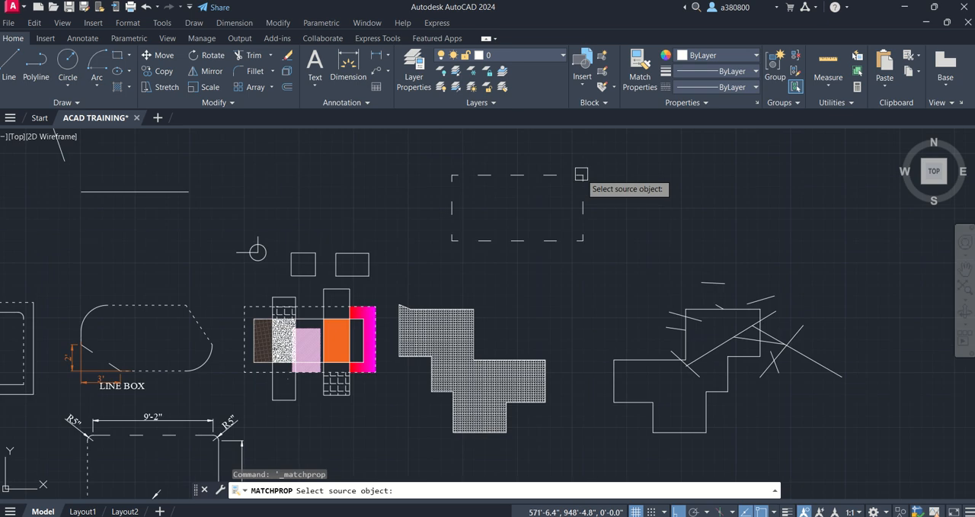
left_click(521, 176)
left_click(174, 192)
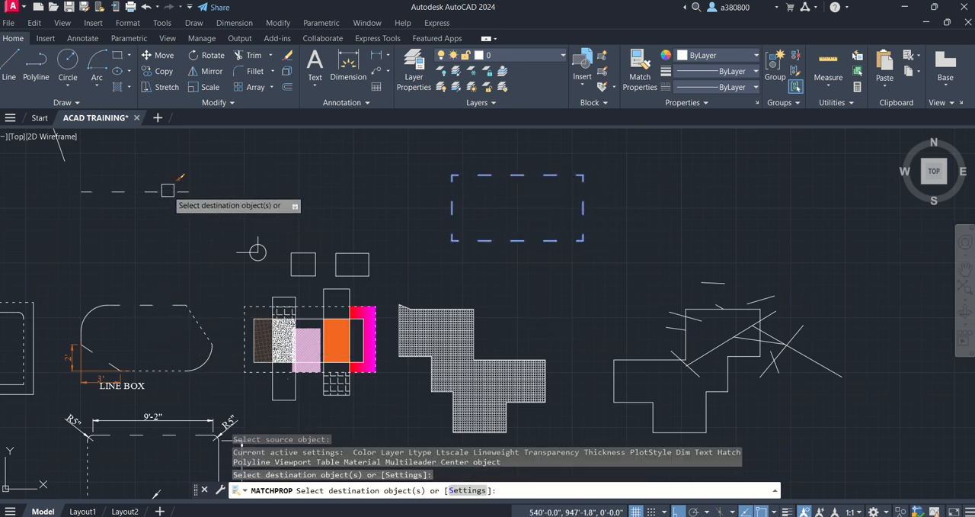
key("Escape")
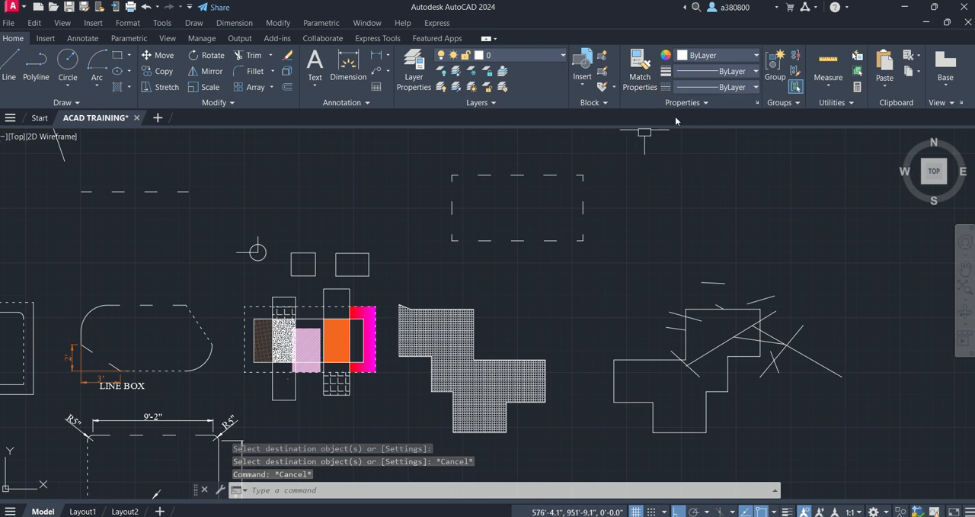
- View the additional object properties, such as transparency, for the dashed rectangle
left_click(701, 101)
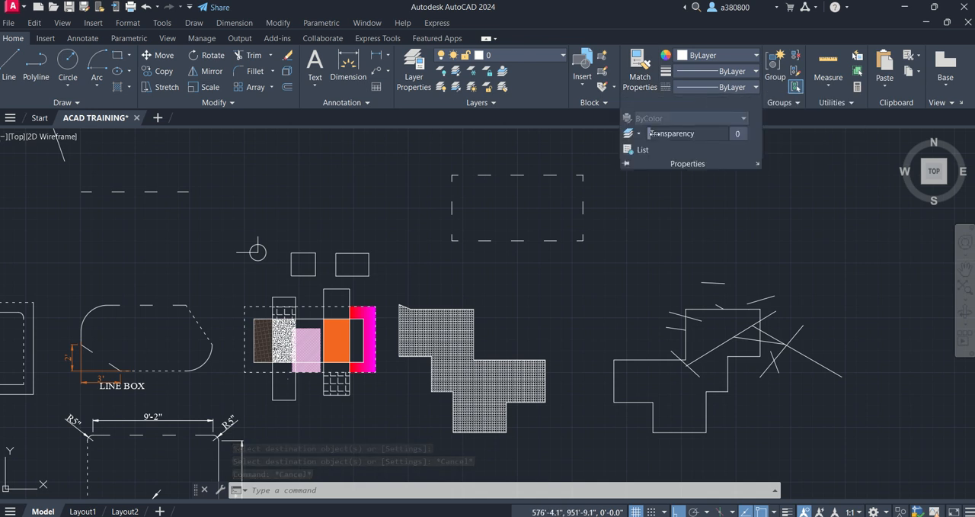
left_click(552, 175)
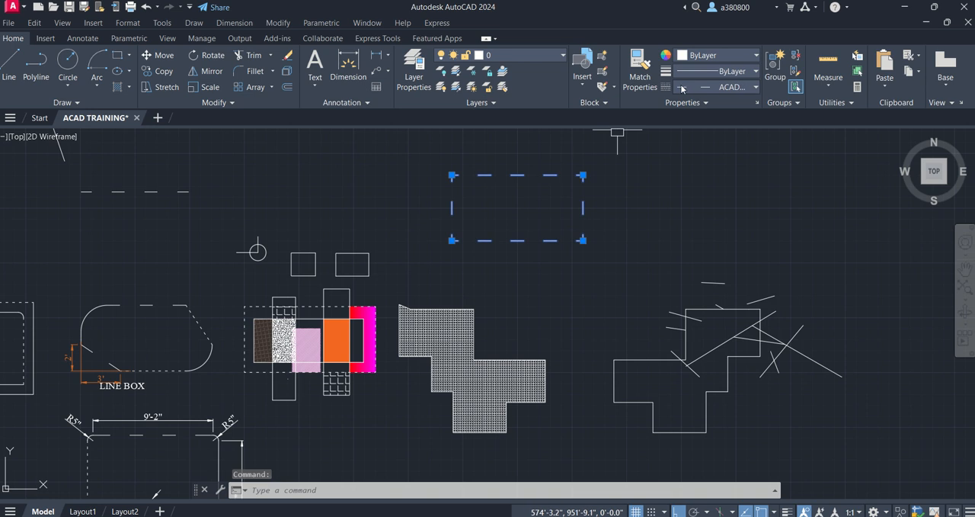
left_click(682, 102)
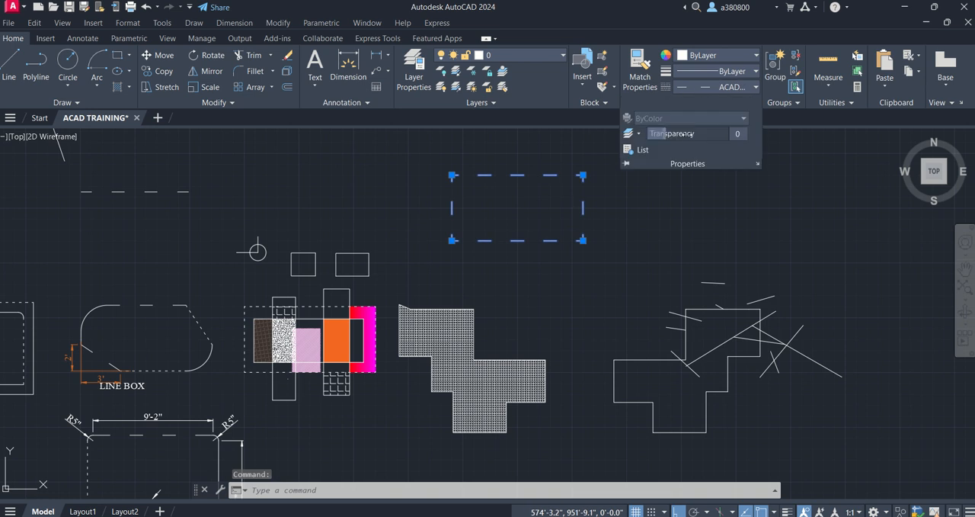
left_click(677, 218)
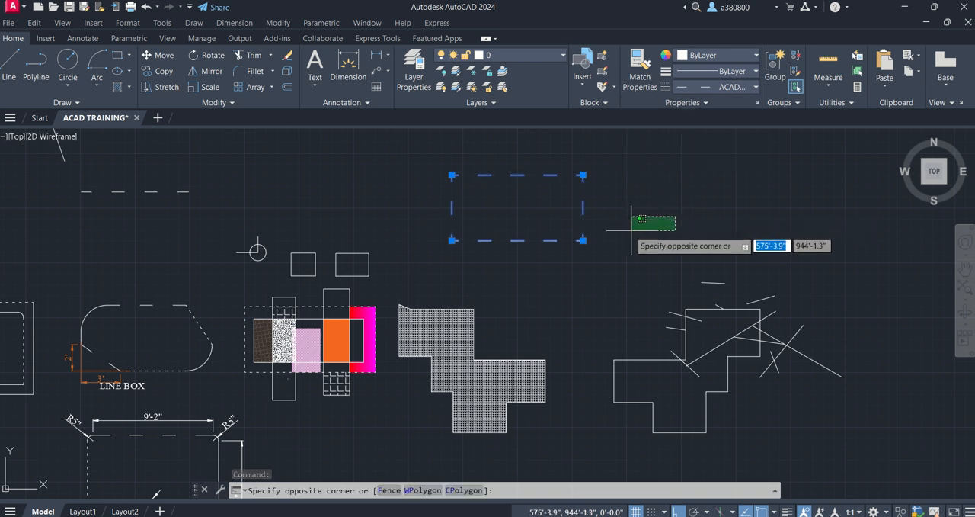
- Clear the selection and examine the dashed rectangle and the overlapping rectangles filled with different hatch patterns, solid color and gradient
key("Escape")
key("Escape")
scroll(480, 179, "up", 6)
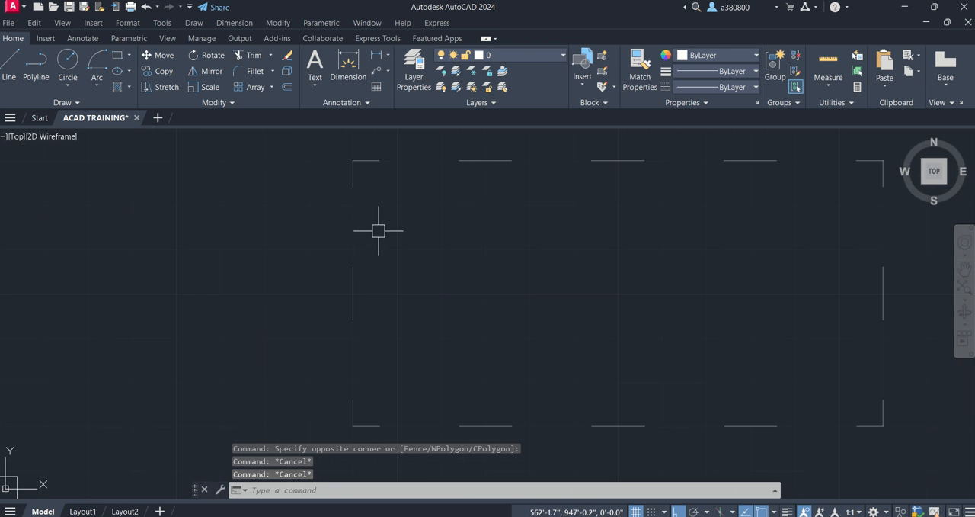
scroll(343, 225, "down", 4)
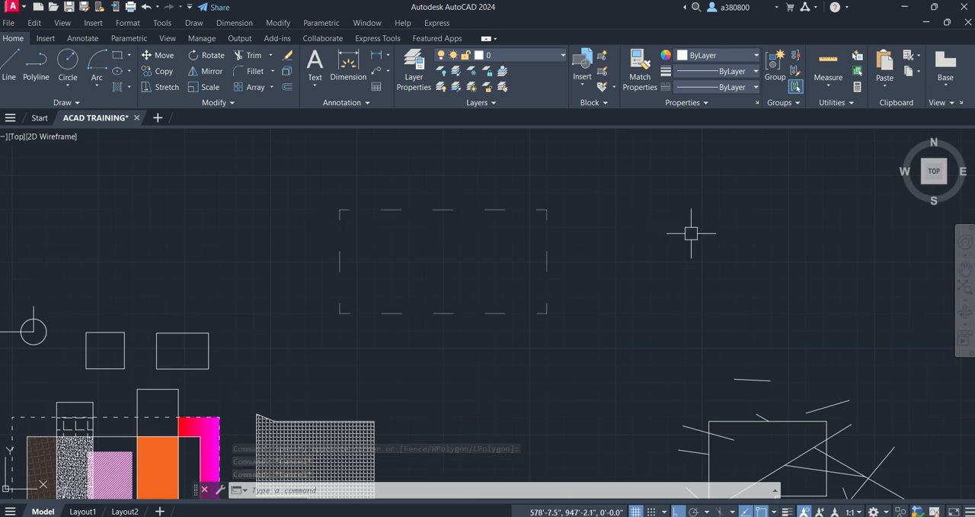
scroll(694, 231, "down", 2)
scroll(439, 314, "down", 2)
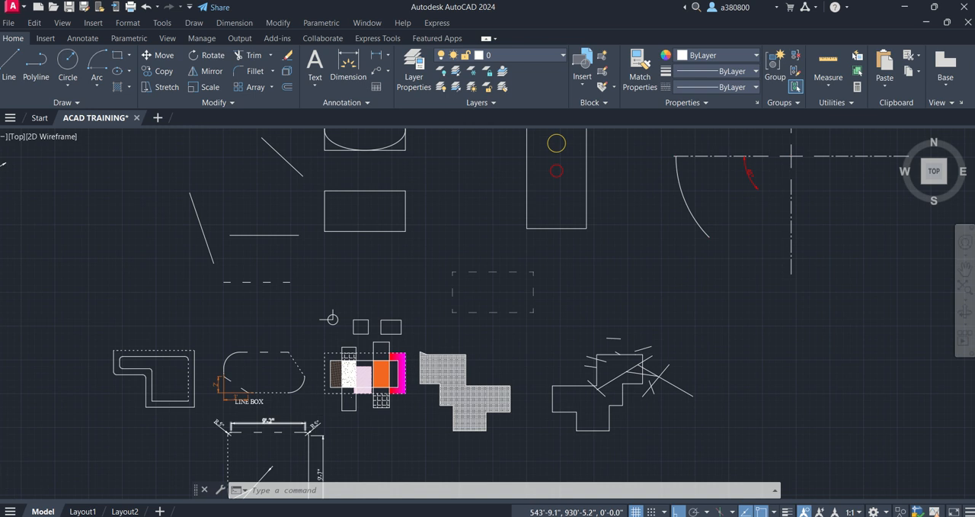
scroll(473, 319, "up", 6)
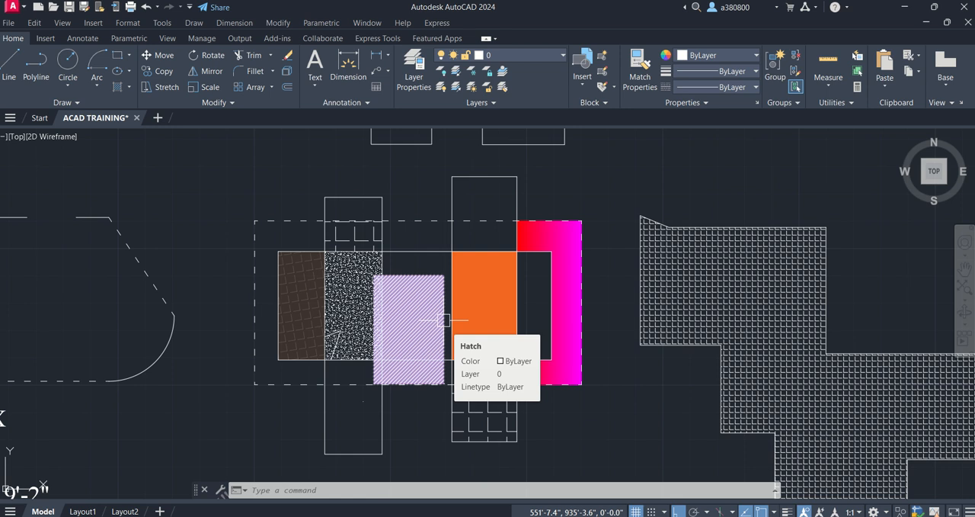
scroll(398, 369, "up", 2)
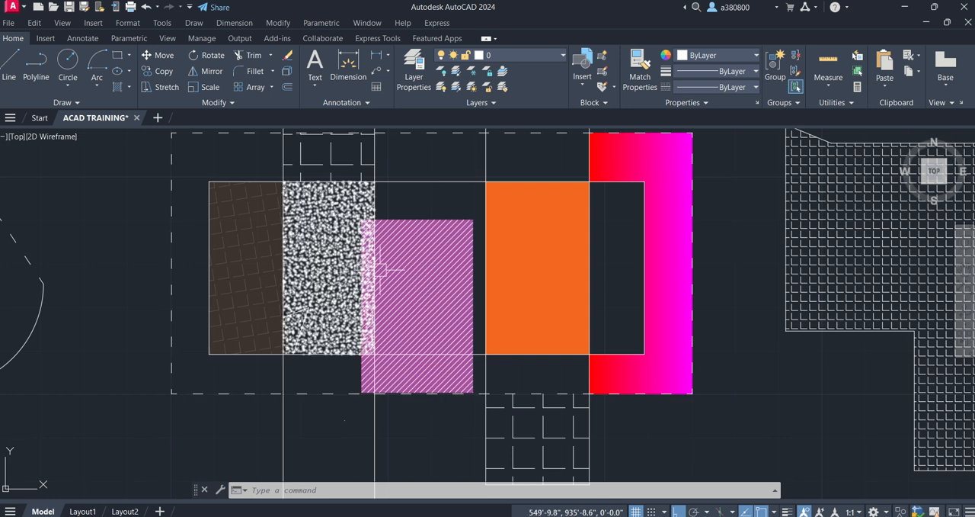
scroll(313, 301, "down", 2)
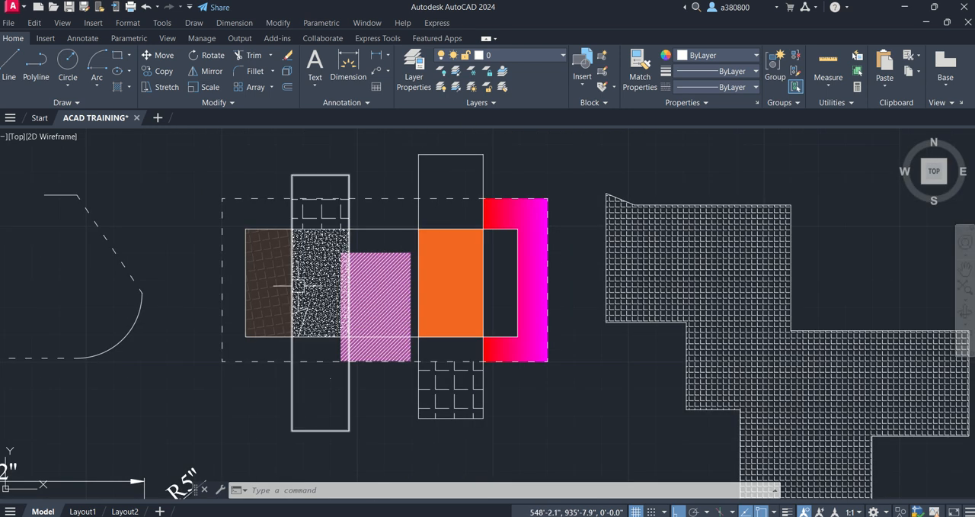
scroll(331, 286, "up", 2)
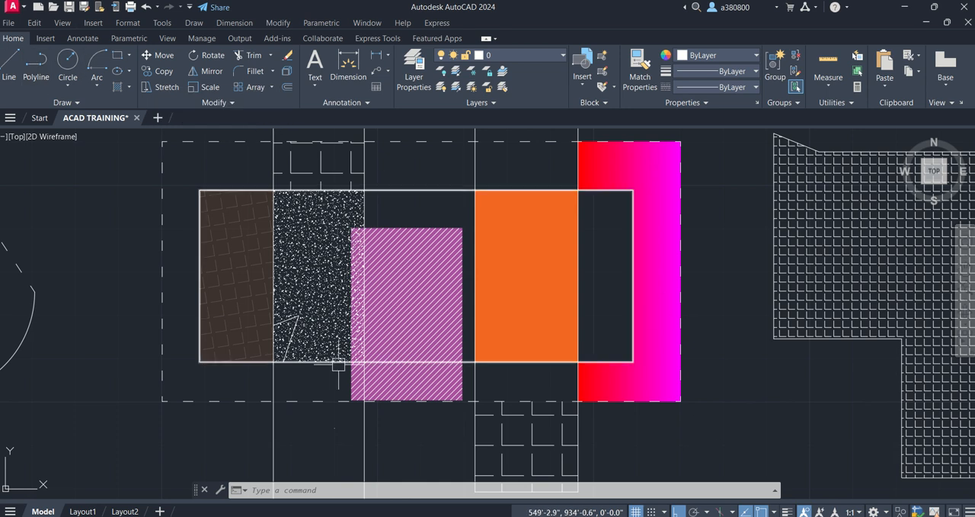
scroll(353, 364, "down", 4)
scroll(353, 363, "up", 4)
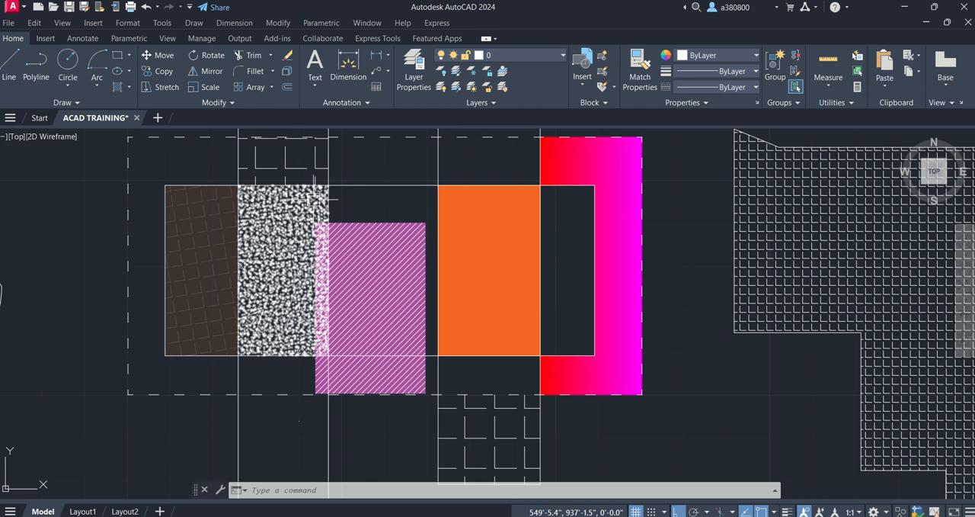
left_click(47, 38)
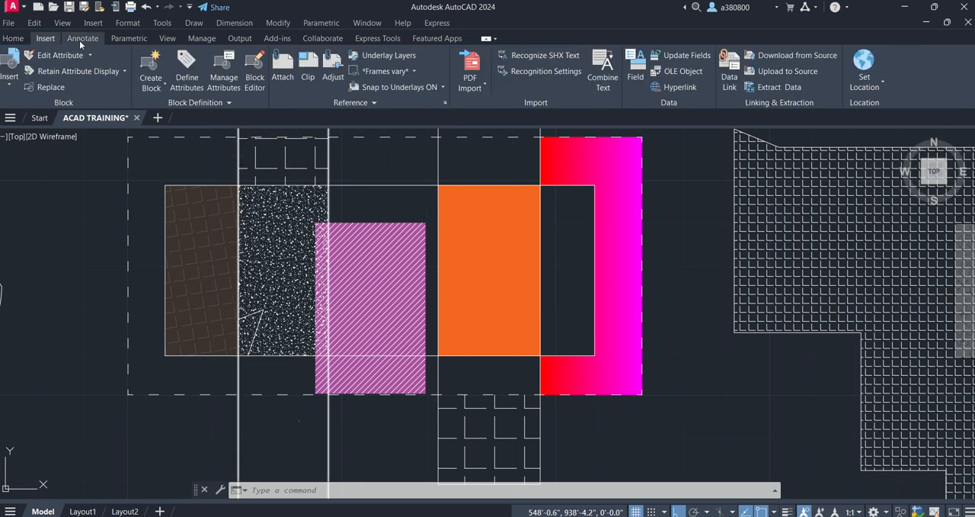
left_click(81, 38)
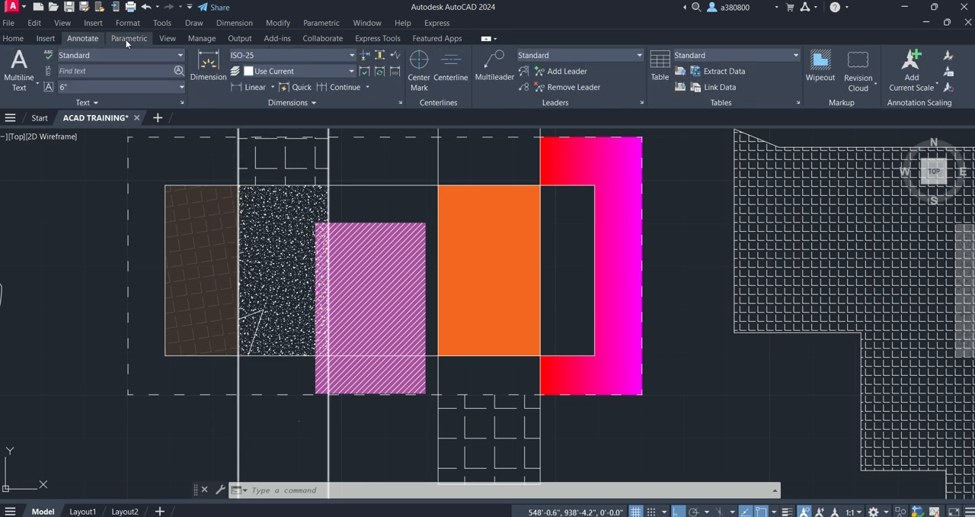
left_click(168, 39)
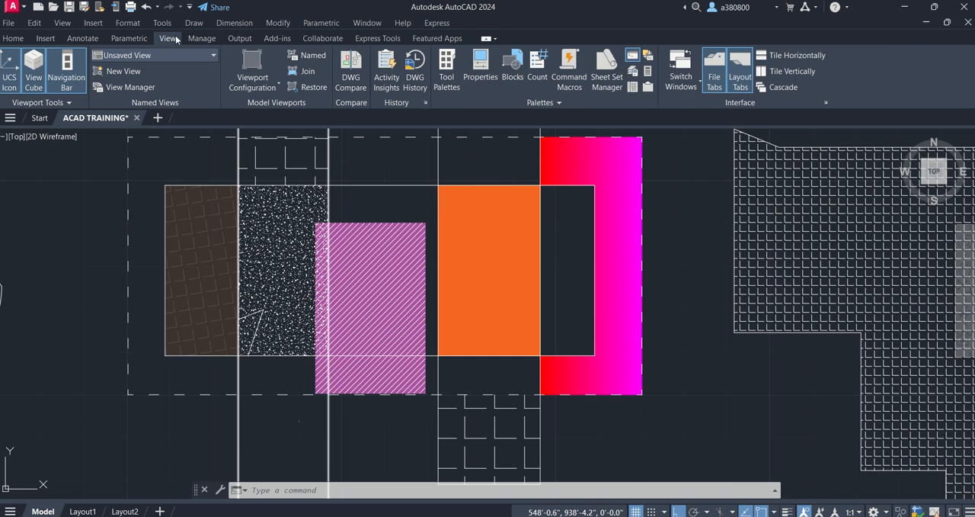
- Switch the workspace to 3D Modeling and close the Activity Insights palette
left_click(880, 511)
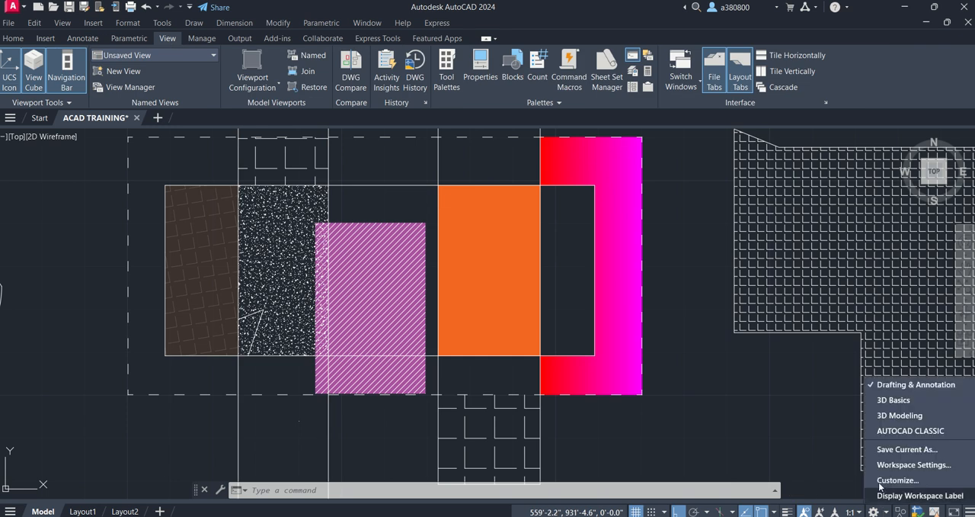
left_click(897, 416)
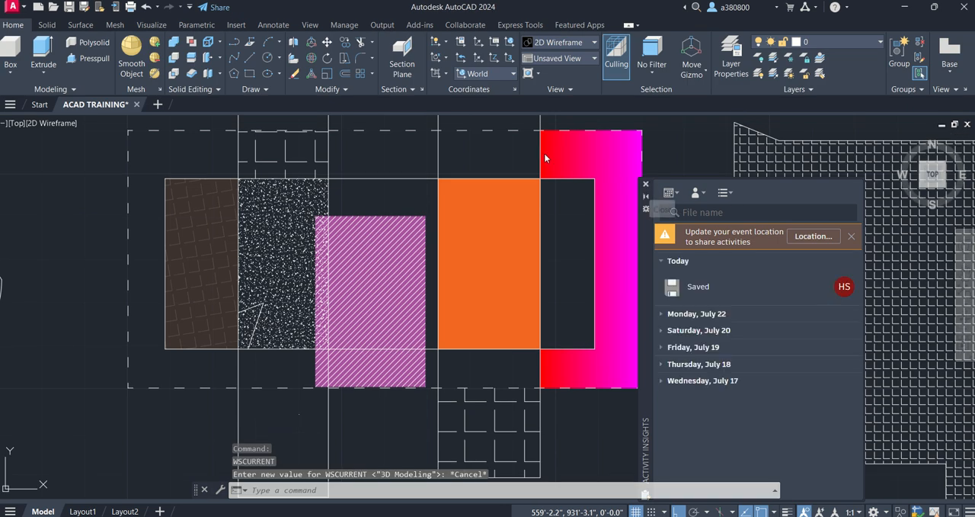
left_click(646, 183)
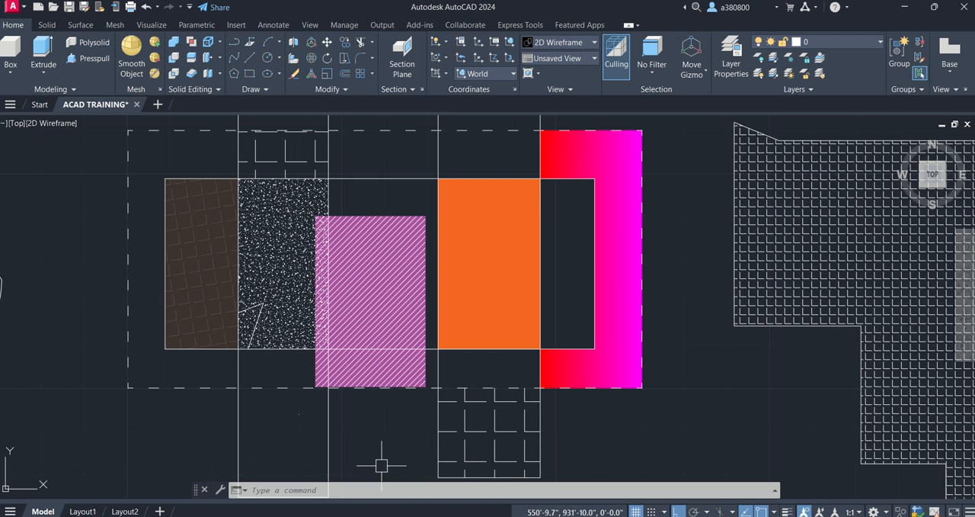
scroll(438, 331, "down", 2)
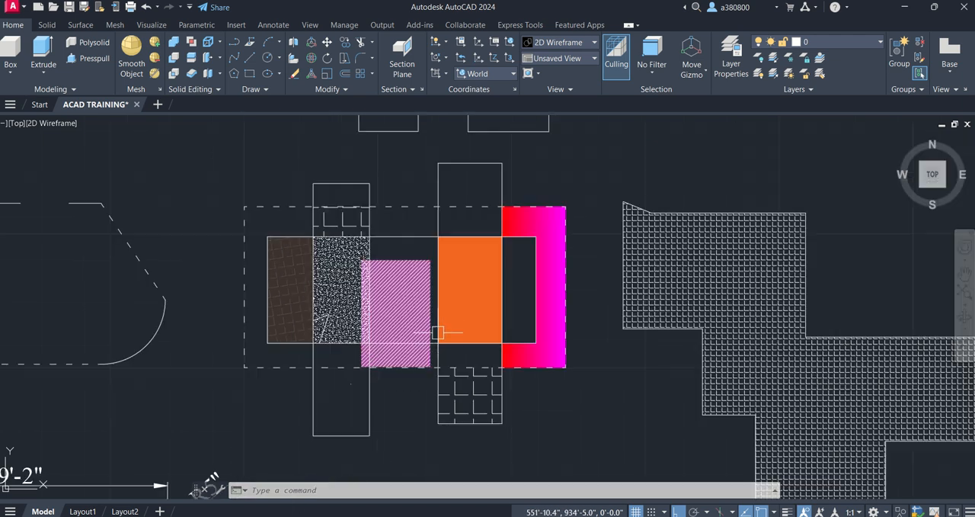
scroll(412, 273, "up", 2)
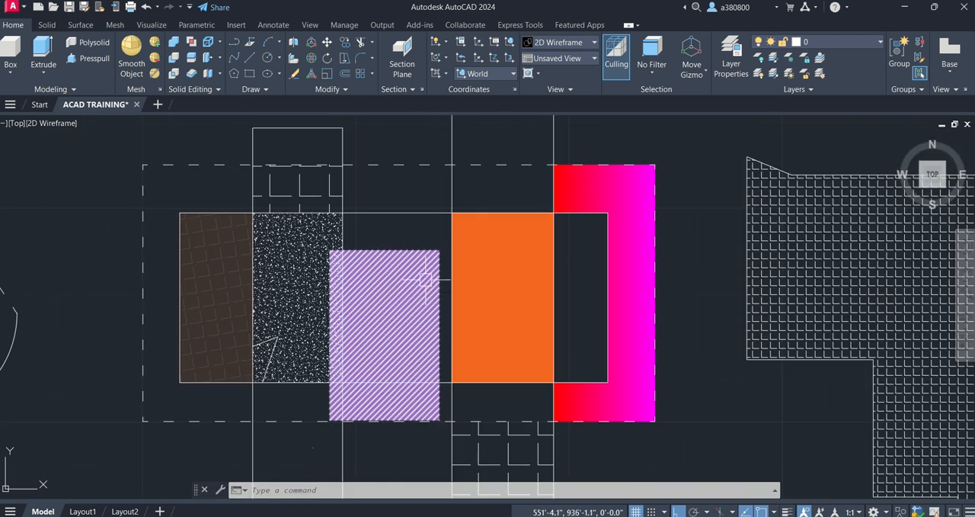
left_click(696, 68)
left_click(696, 69)
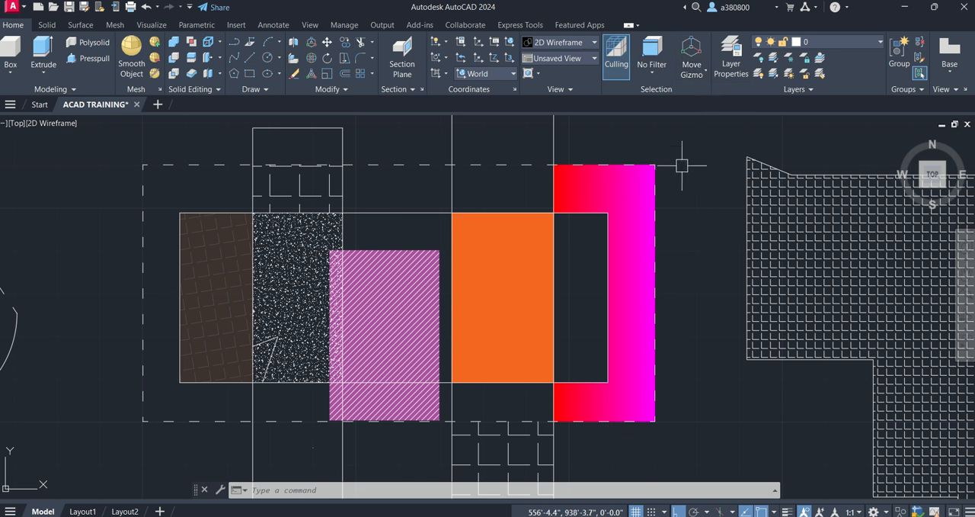
left_click(46, 25)
left_click(13, 24)
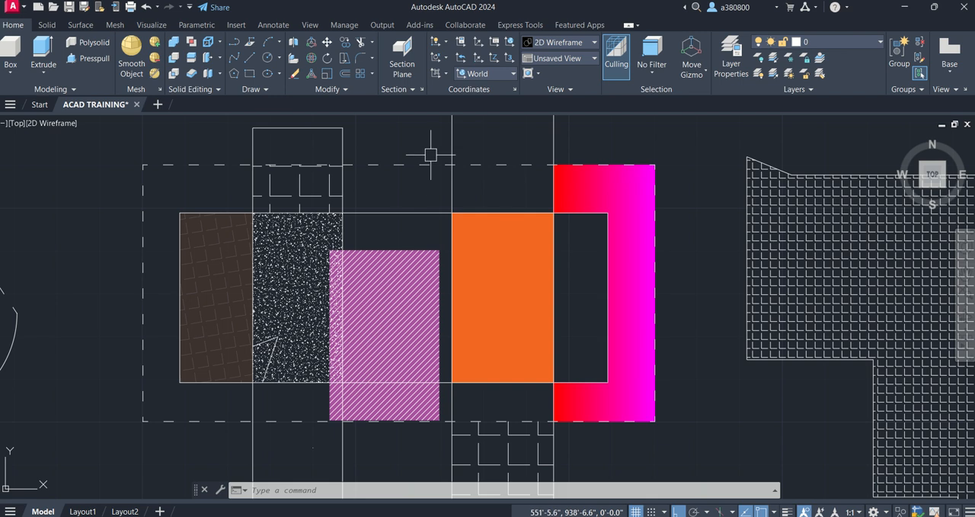